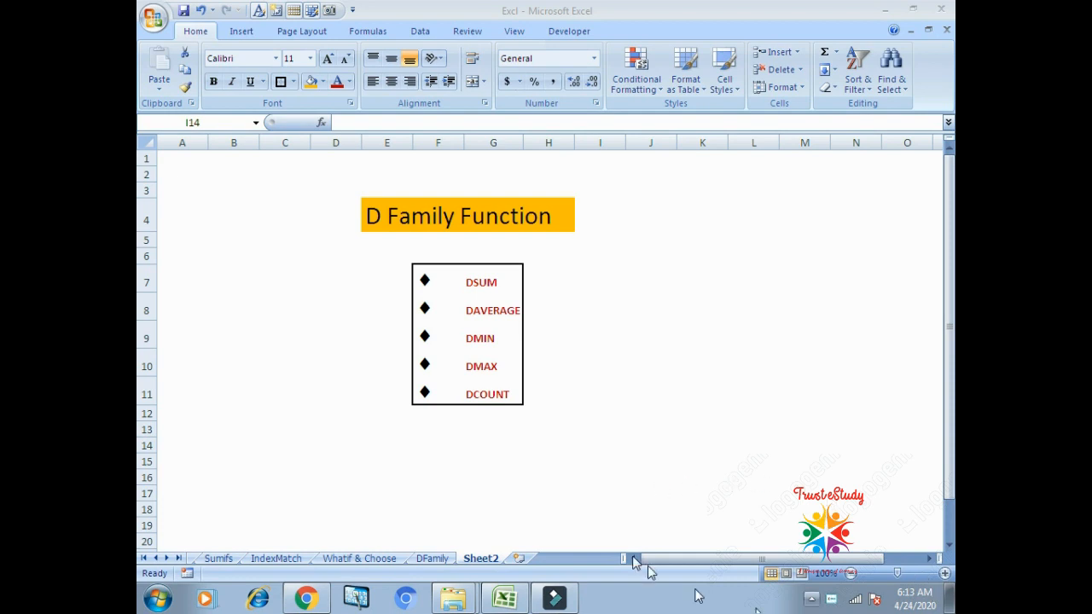
{"action": "left_click", "coordinate": [594, 301]}
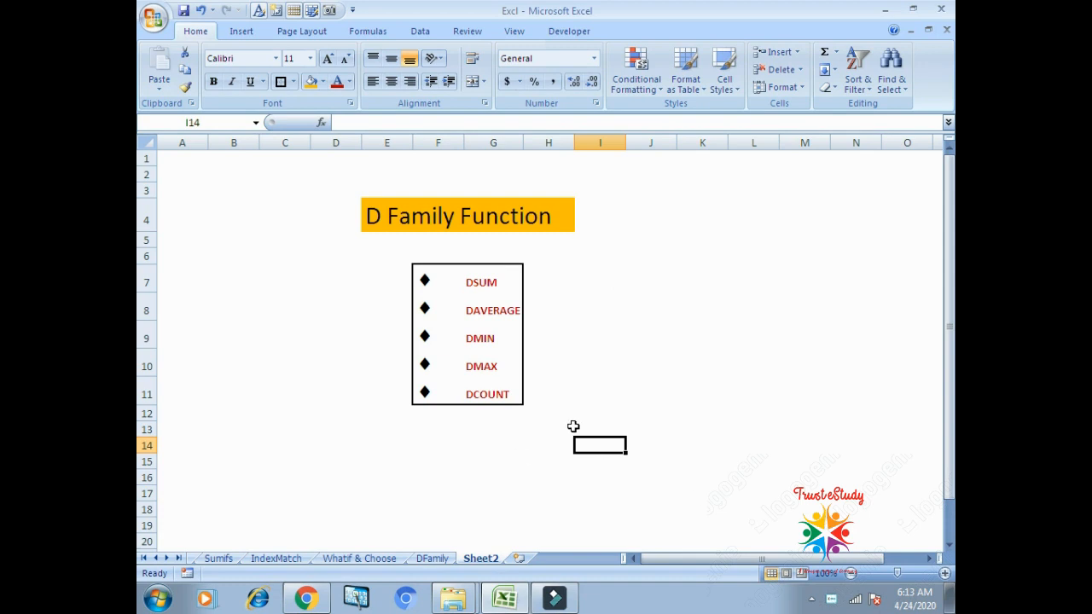
{"action": "left_click", "coordinate": [654, 377]}
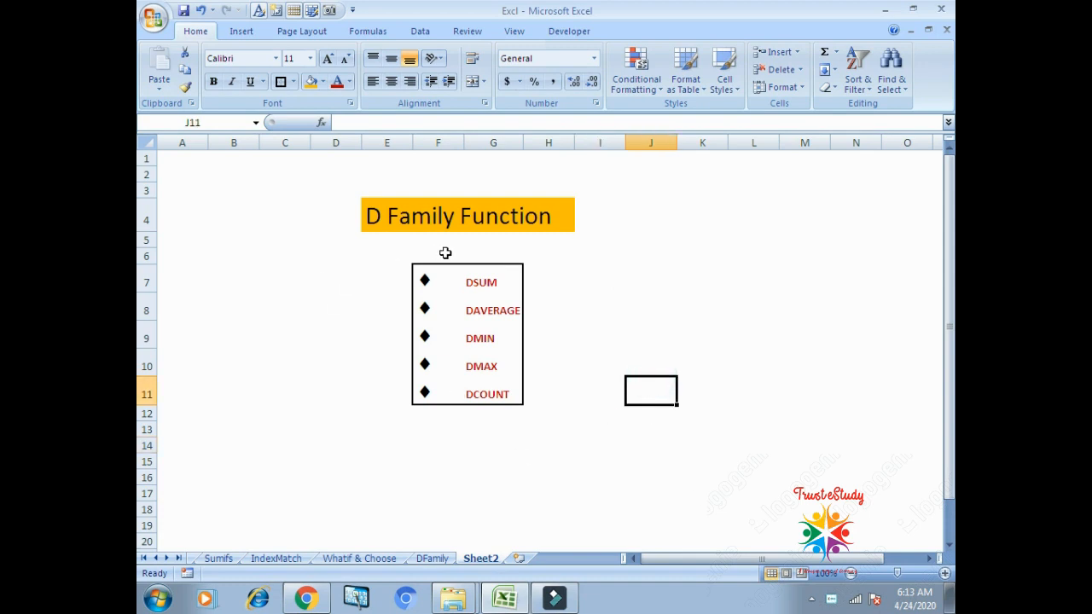
{"action": "left_click", "coordinate": [612, 316]}
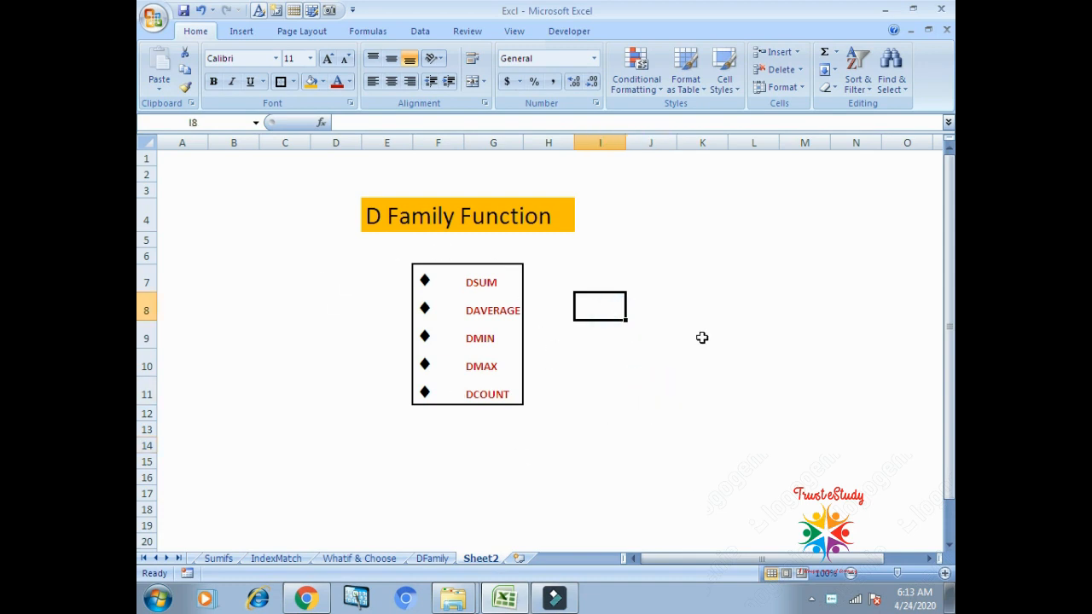
{"action": "key", "text": "Down"}
{"action": "key", "text": "Down"}
{"action": "key", "text": "Down"}
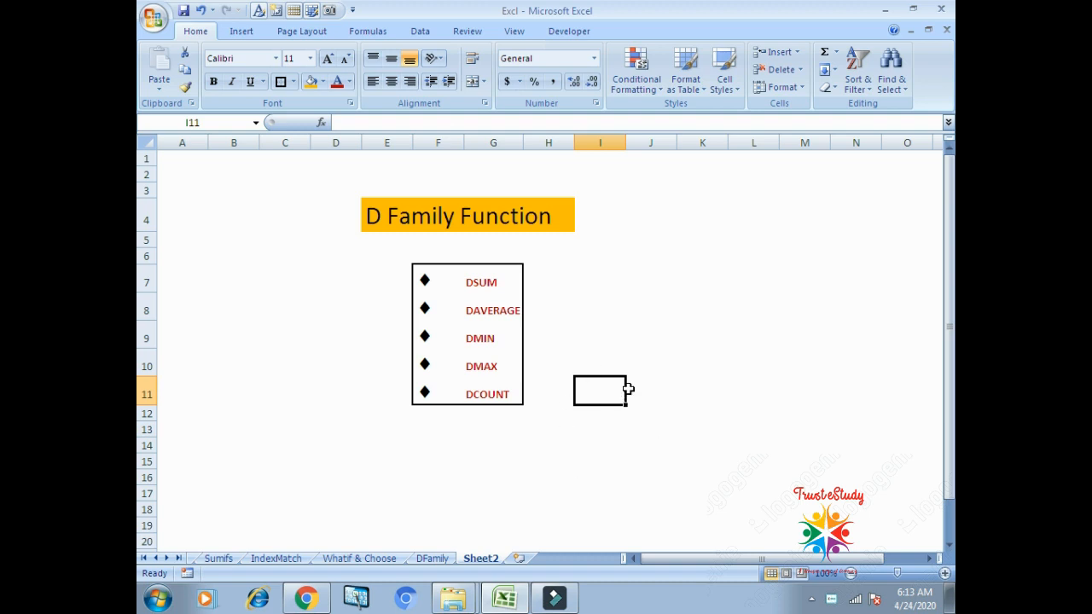
{"action": "left_click", "coordinate": [503, 495]}
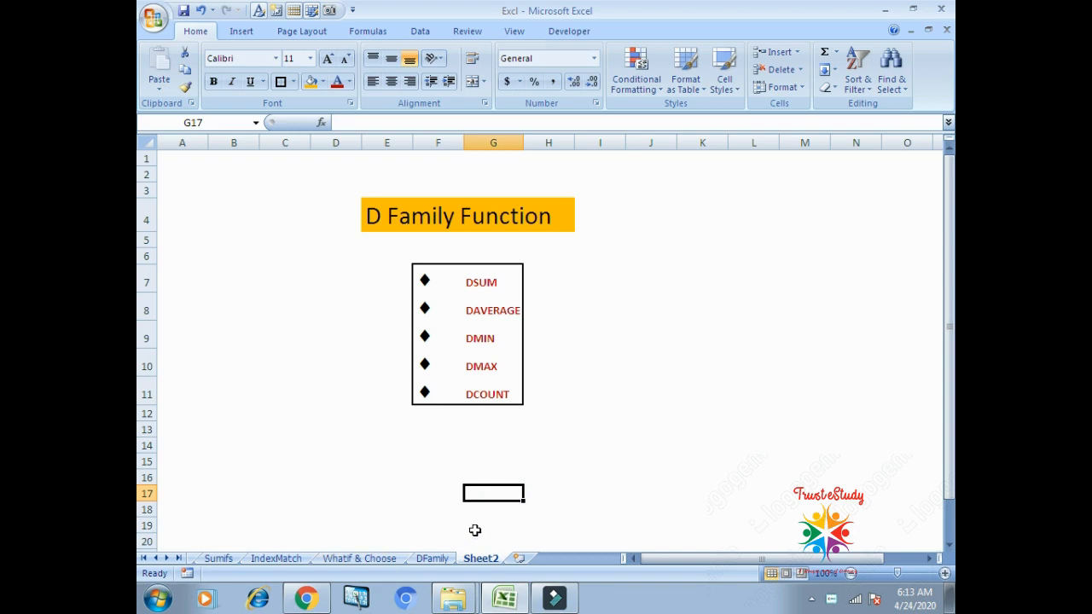
Switch to the DFamily sheet and select the Order ID header cell B4 of the order table
{"action": "left_click", "coordinate": [432, 559]}
{"action": "scroll", "coordinate": [589, 349], "scroll_direction": "up", "scroll_amount": 3}
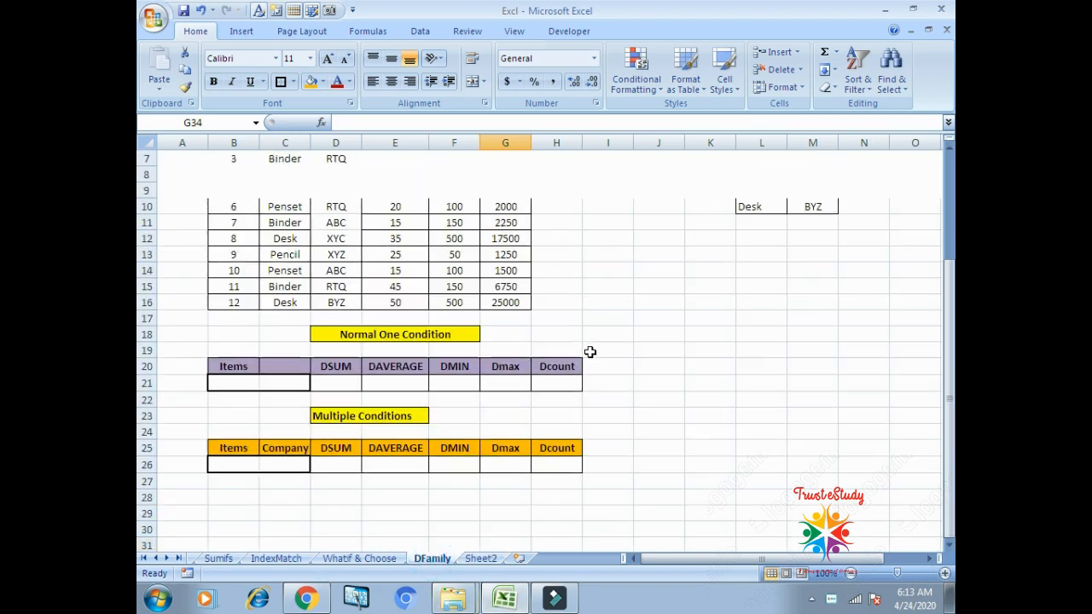
{"action": "left_click", "coordinate": [601, 302]}
{"action": "scroll", "coordinate": [335, 348], "scroll_direction": "down", "scroll_amount": 2}
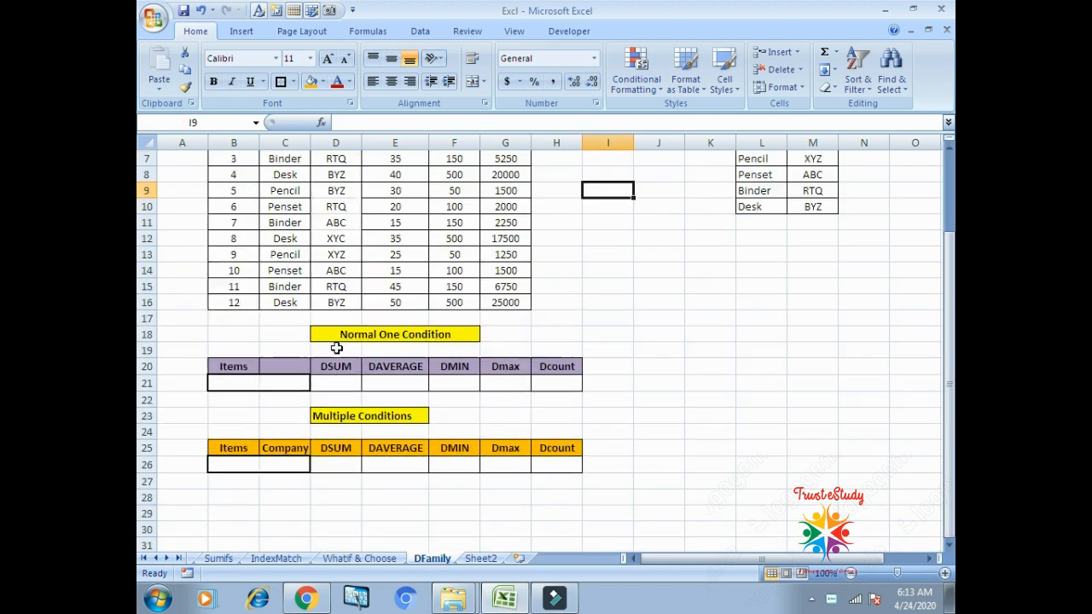
{"action": "scroll", "coordinate": [333, 348], "scroll_direction": "up", "scroll_amount": 1}
{"action": "left_click", "coordinate": [236, 159]}
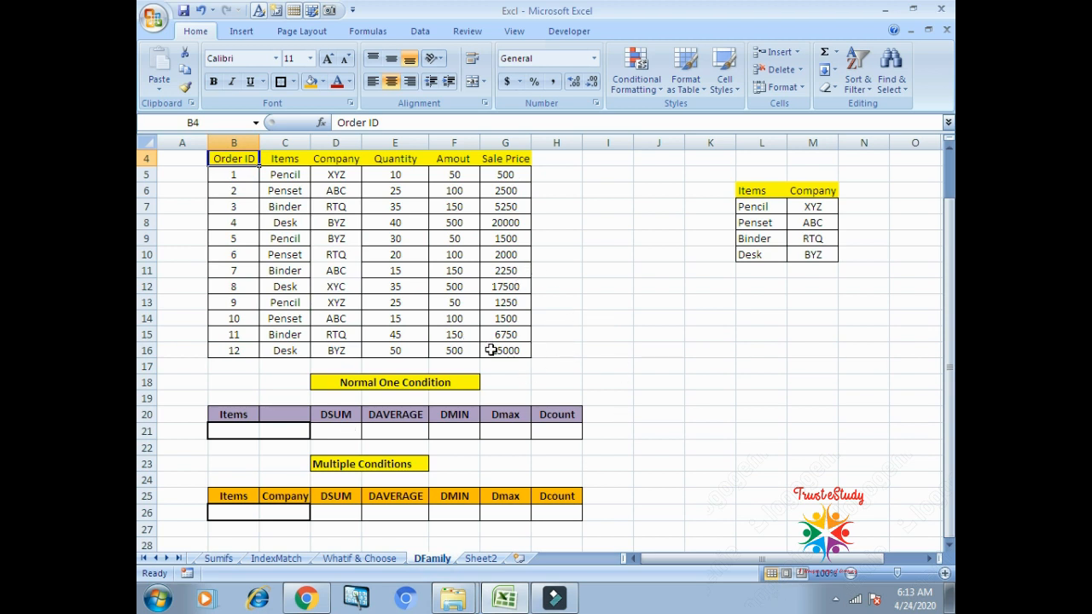
{"action": "left_click", "coordinate": [655, 303]}
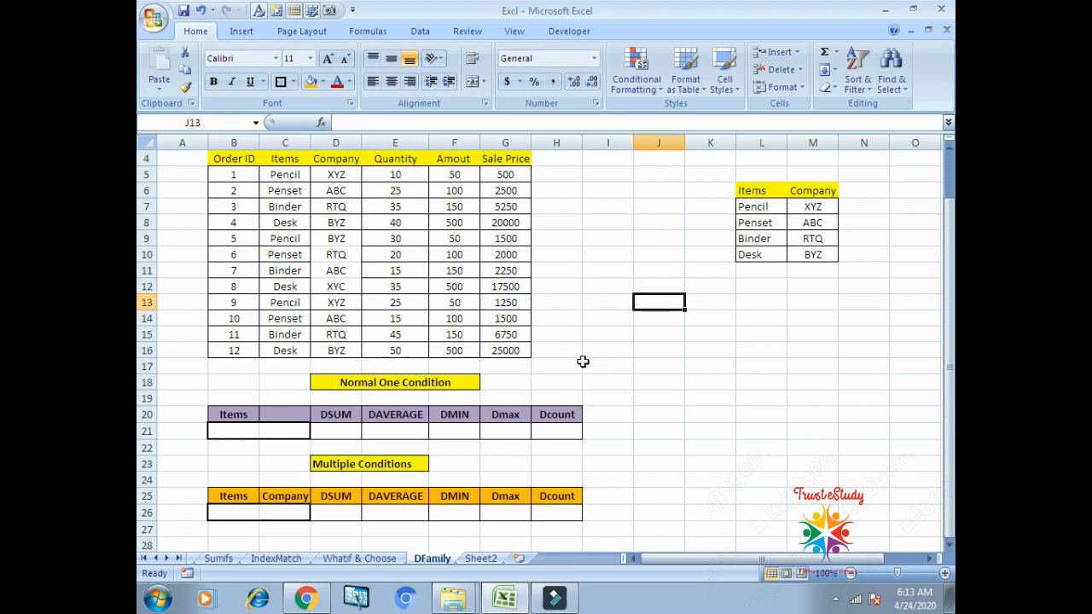
{"action": "left_click", "coordinate": [630, 382]}
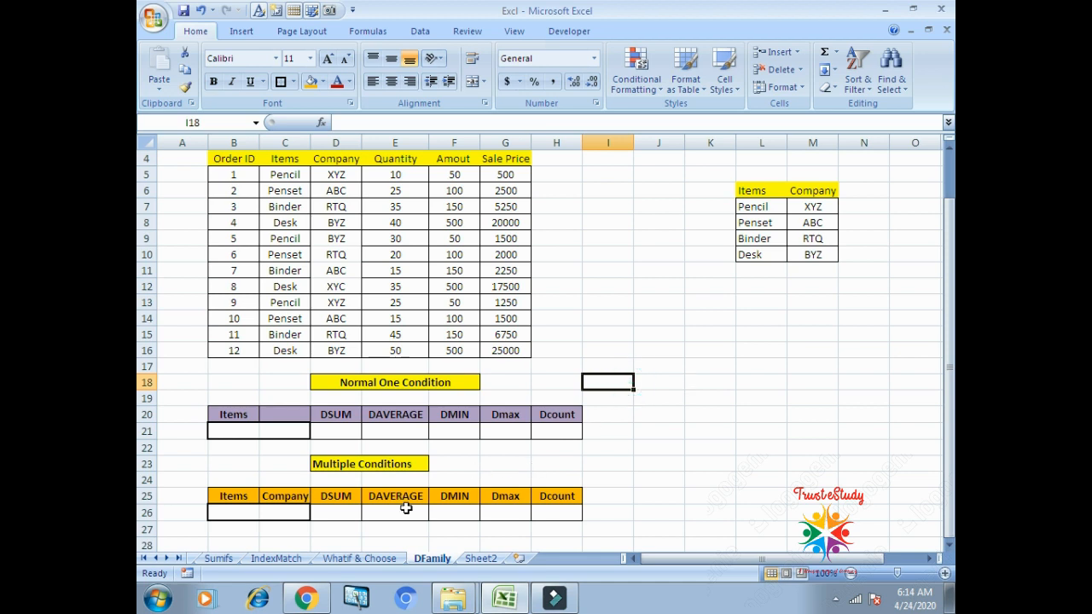
{"action": "left_click", "coordinate": [248, 459]}
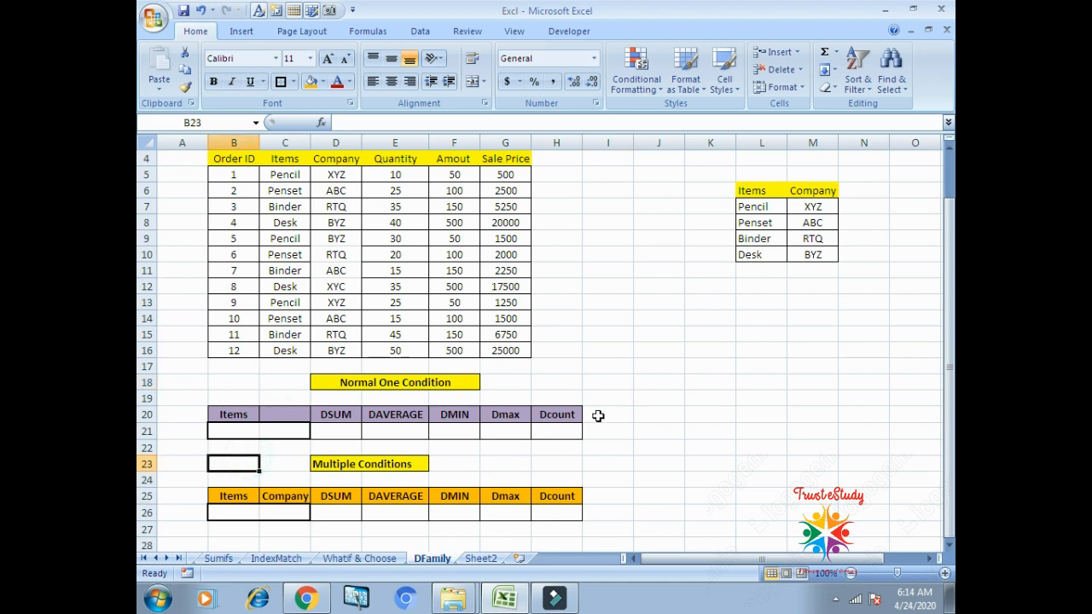
{"action": "left_click", "coordinate": [607, 329]}
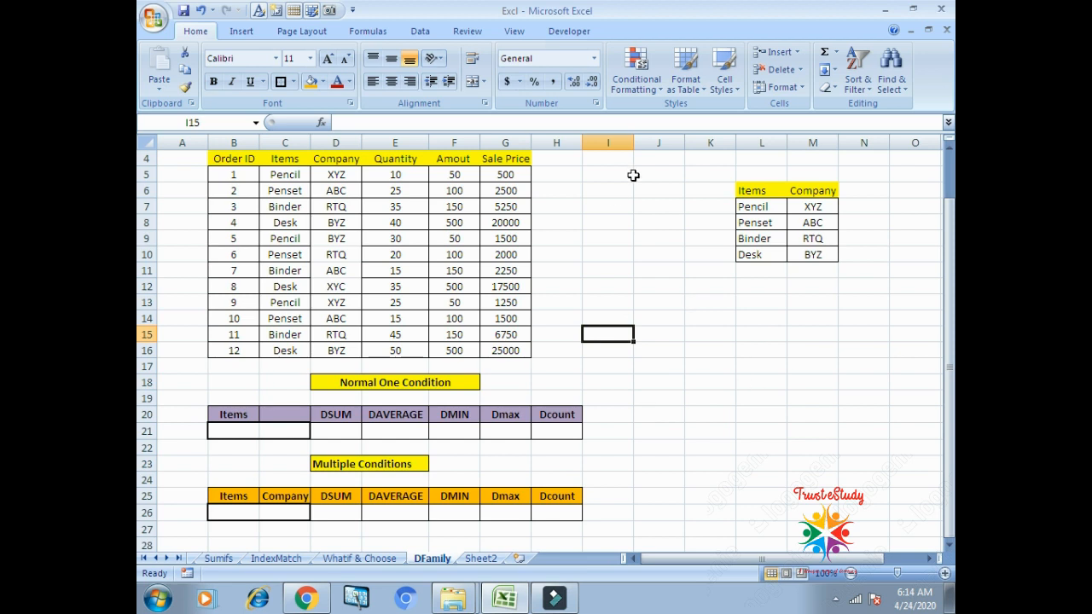
Bring up the data tools and select cell B21 under Items in the Normal One Condition table
{"action": "left_click", "coordinate": [416, 34]}
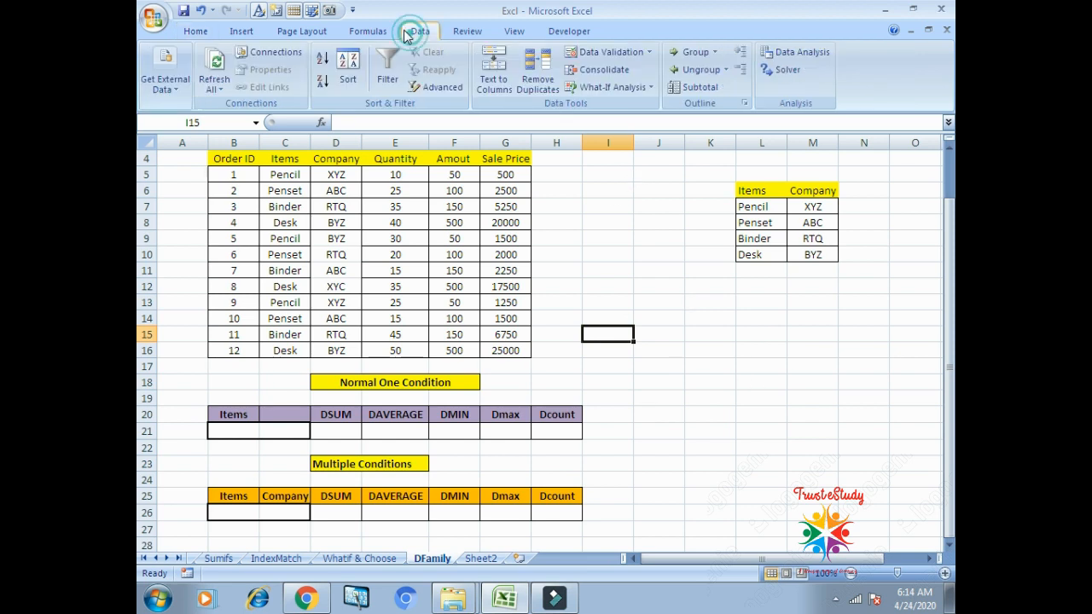
{"action": "left_click", "coordinate": [205, 462]}
{"action": "left_click", "coordinate": [245, 431]}
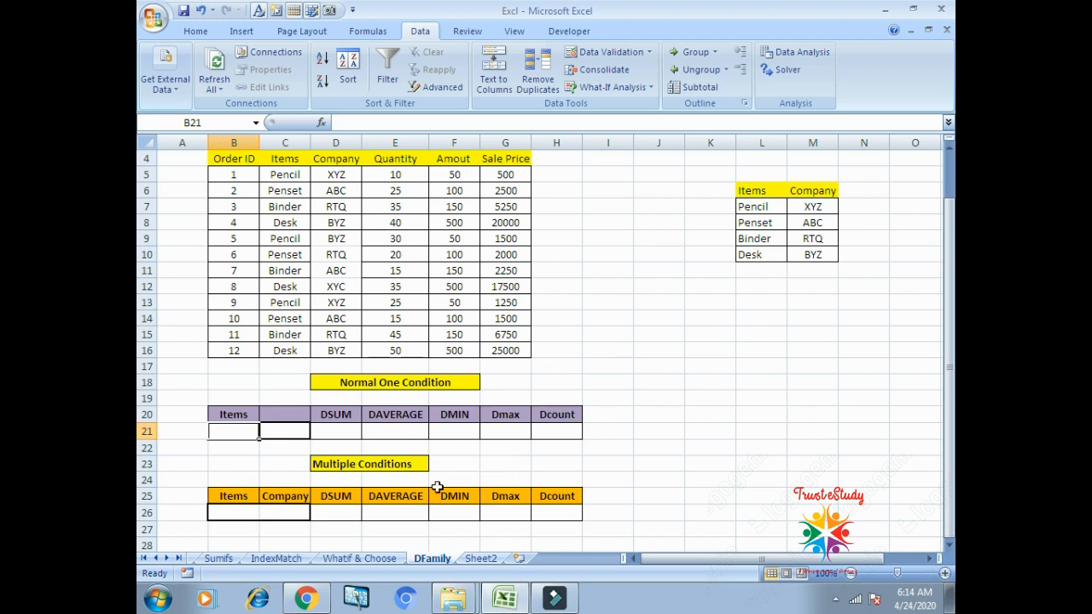
{"action": "left_click", "coordinate": [674, 398]}
{"action": "key", "text": "Left"}
{"action": "key", "text": "Left"}
{"action": "key", "text": "Left"}
{"action": "key", "text": "Left"}
{"action": "key", "text": "Left"}
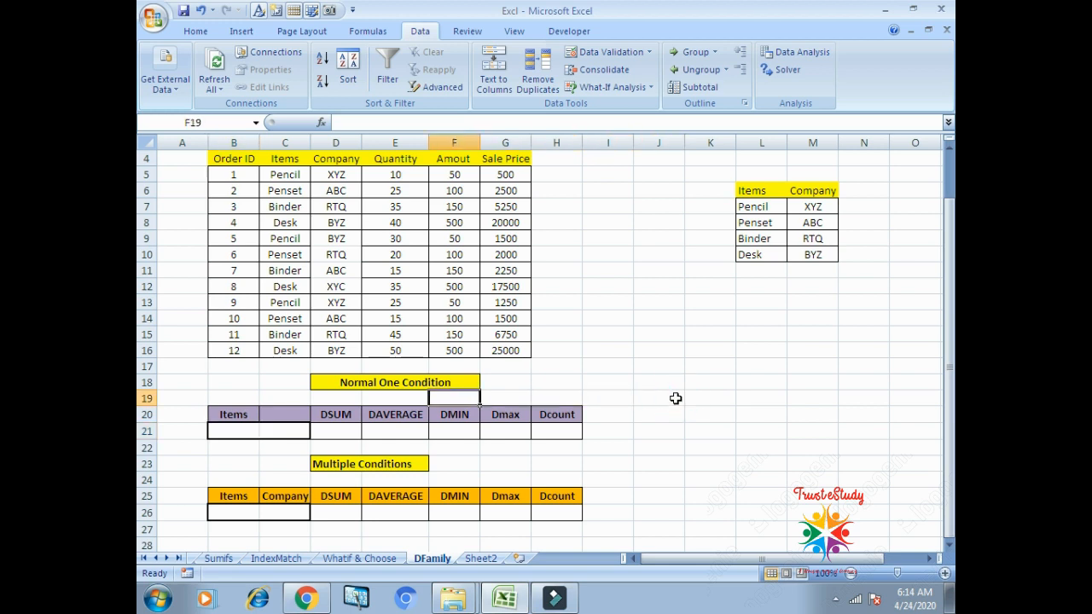
{"action": "key", "text": "Right"}
{"action": "key", "text": "Right"}
{"action": "key", "text": "Right"}
{"action": "key", "text": "Down"}
{"action": "key", "text": "Down"}
{"action": "key", "text": "Down"}
{"action": "key", "text": "Down"}
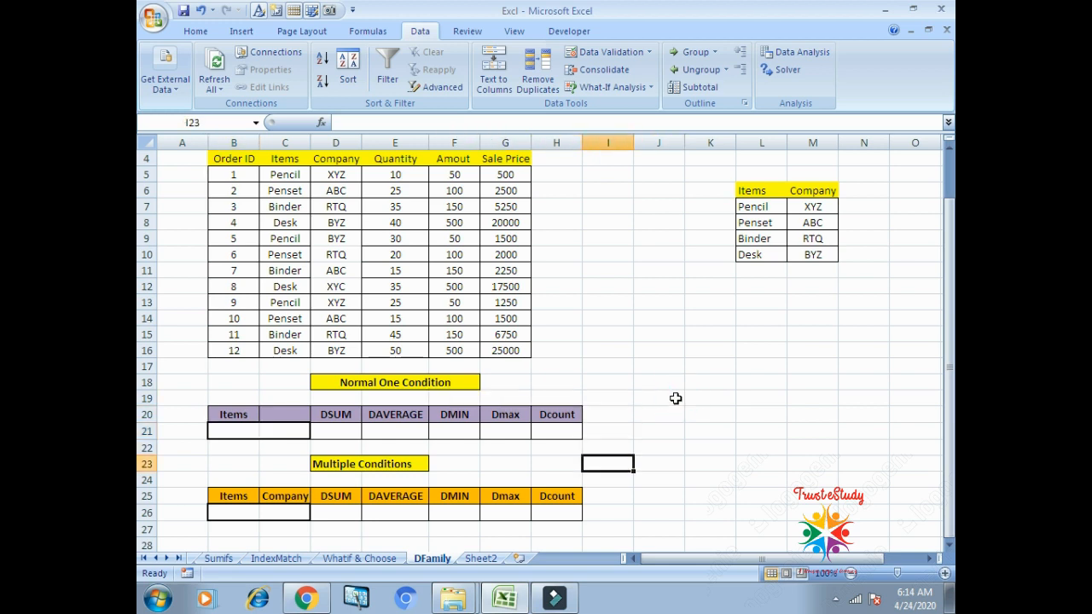
{"action": "key", "text": "Down"}
{"action": "key", "text": "Up"}
{"action": "key", "text": "Up"}
{"action": "key", "text": "Up"}
{"action": "key", "text": "Up"}
{"action": "key", "text": "Up"}
{"action": "key", "text": "Up"}
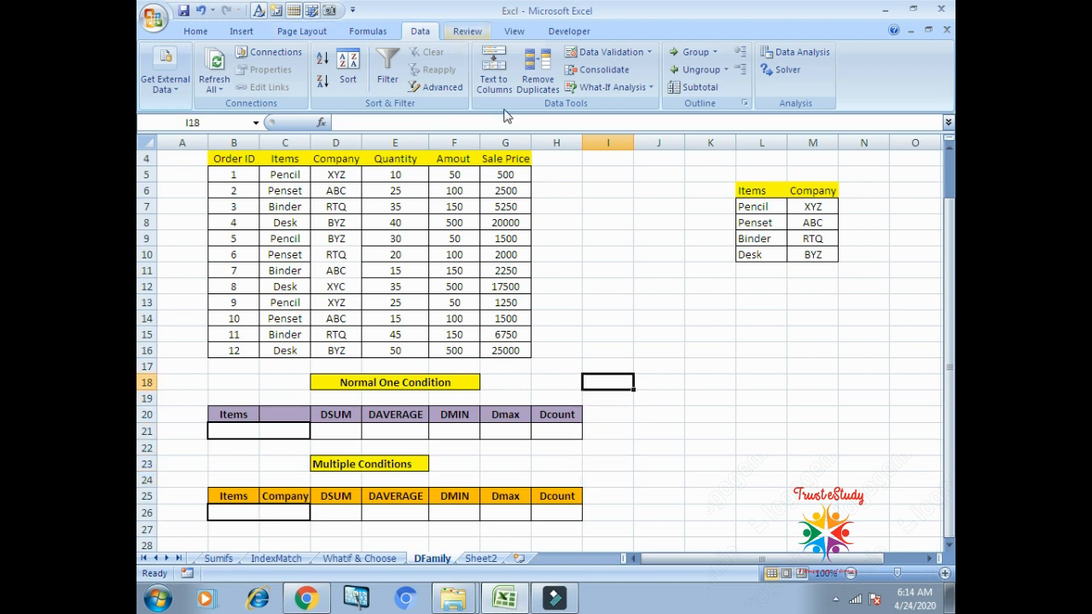
Add List data validation to cell B21 under Items, using the item names in L7:L10 as the source
{"action": "left_click", "coordinate": [226, 463]}
{"action": "left_click", "coordinate": [236, 430]}
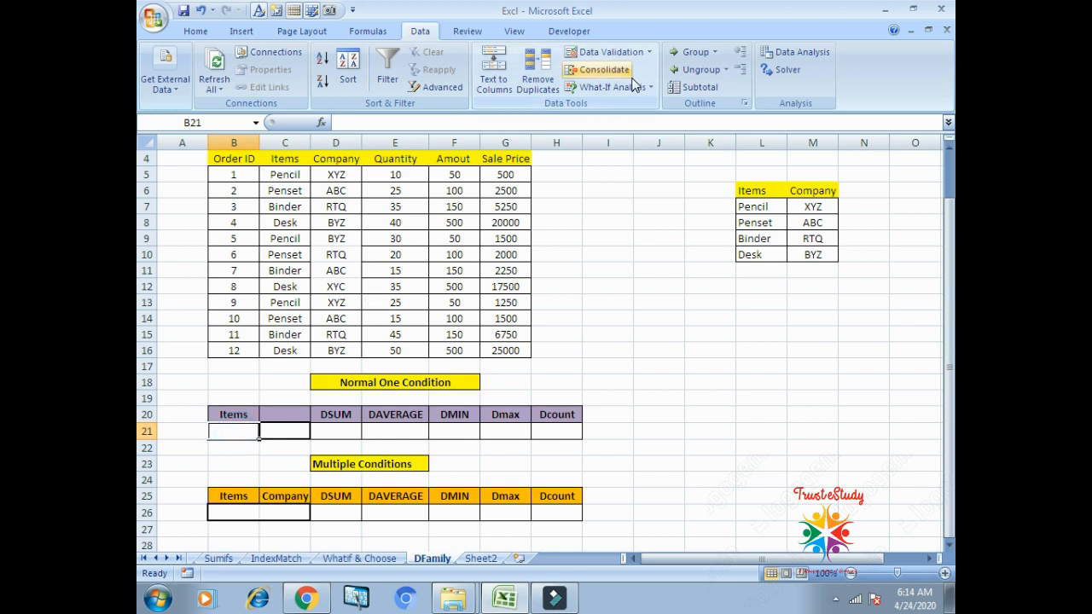
{"action": "left_click", "coordinate": [649, 52]}
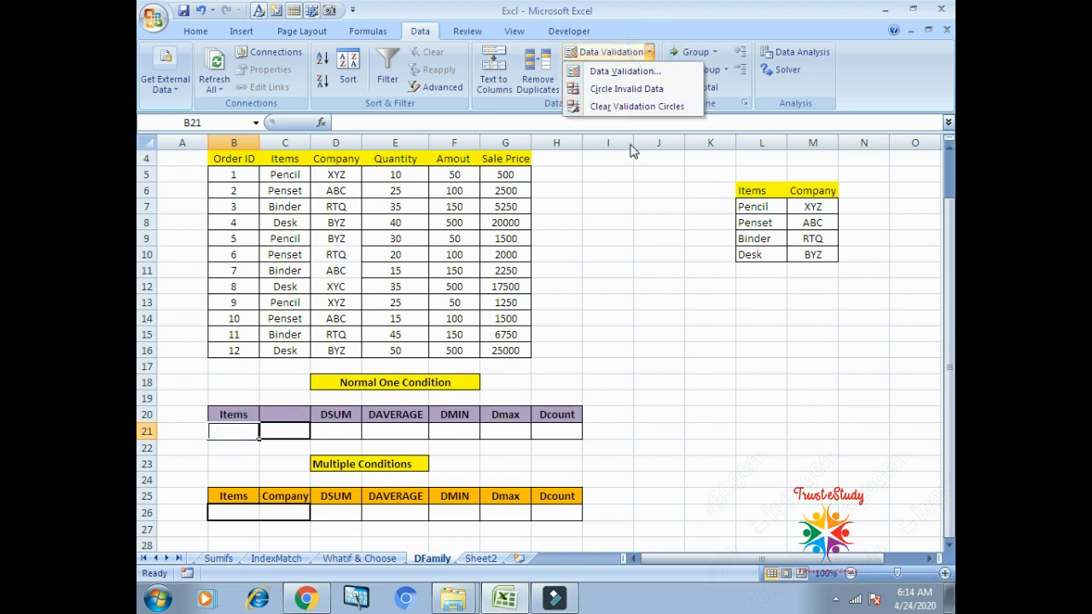
{"action": "left_click", "coordinate": [627, 72]}
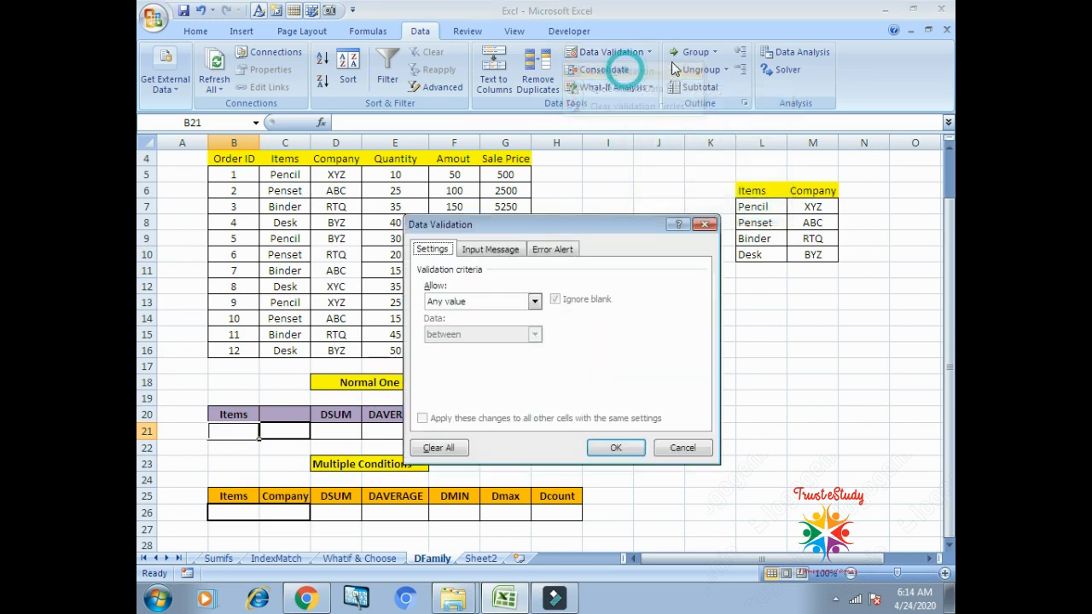
{"action": "left_click", "coordinate": [535, 302]}
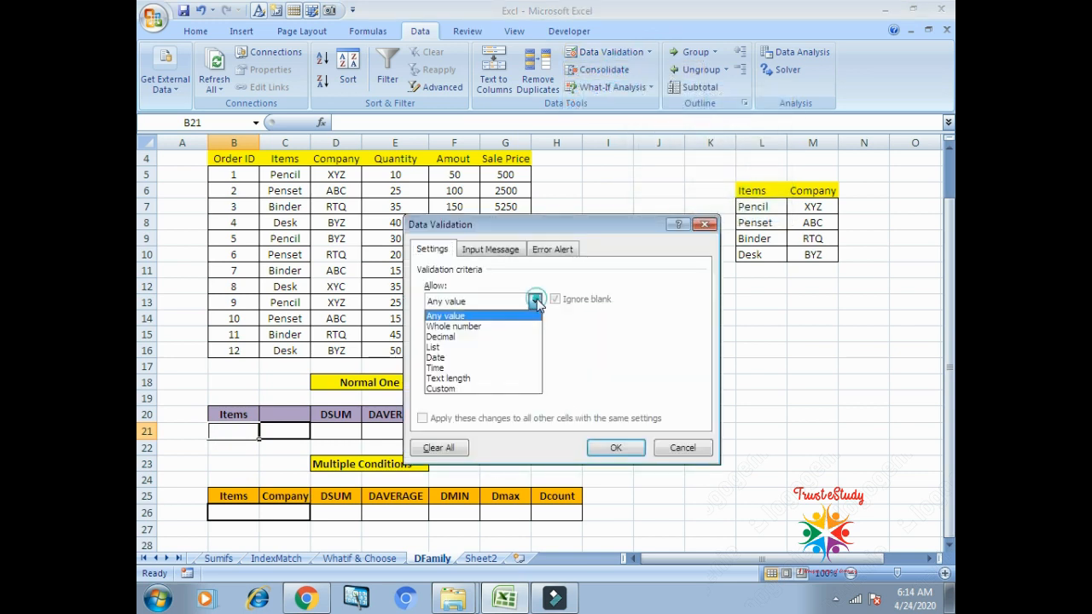
{"action": "left_click", "coordinate": [435, 347]}
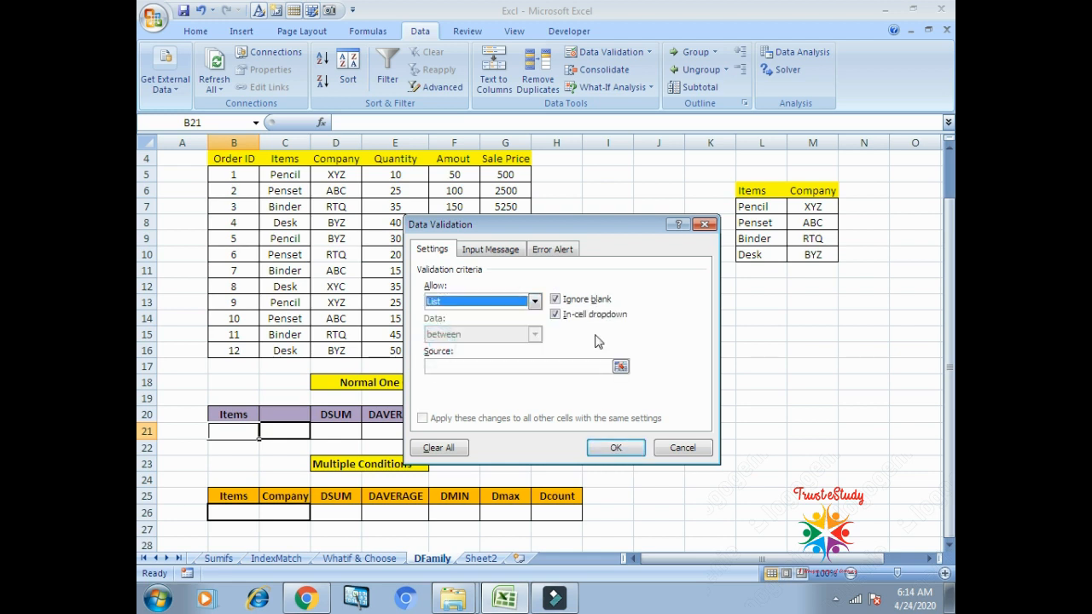
{"action": "left_click", "coordinate": [620, 366]}
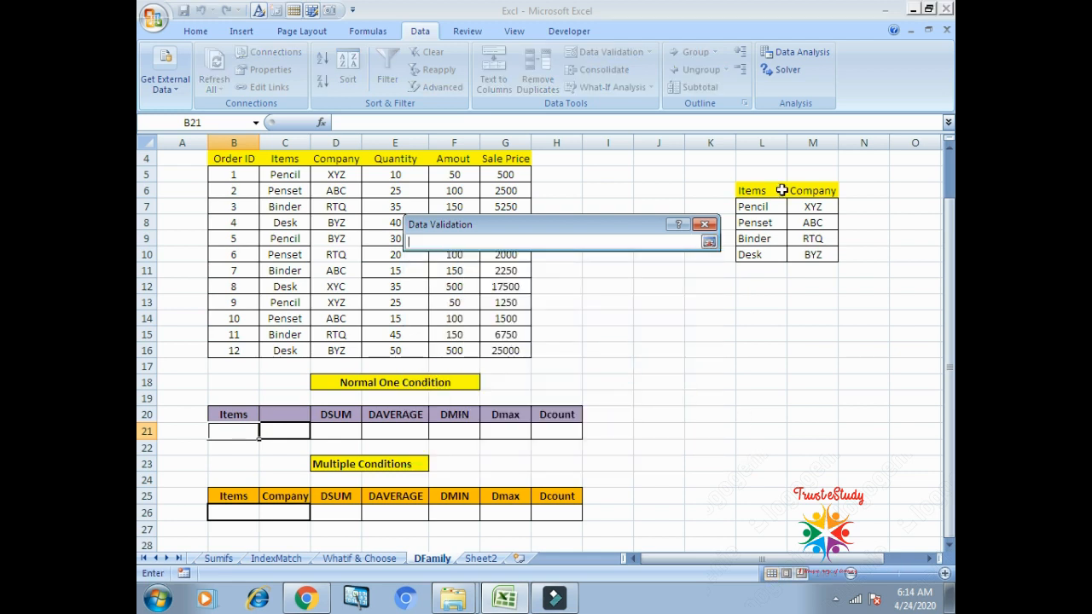
{"action": "left_click_drag", "start_coordinate": [758, 207], "coordinate": [751, 255]}
{"action": "left_click", "coordinate": [709, 242]}
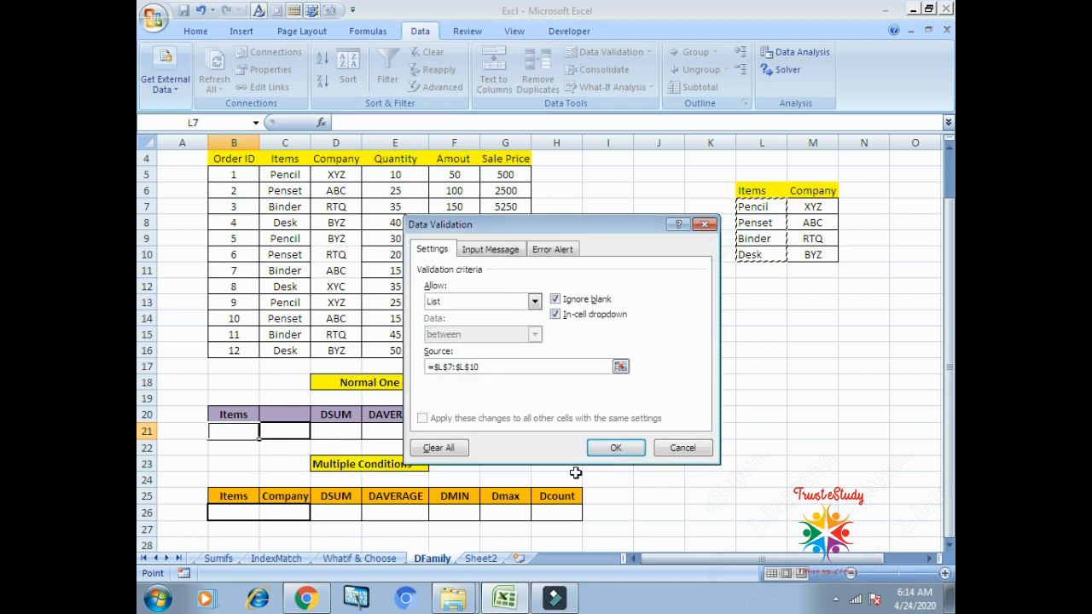
{"action": "left_click", "coordinate": [615, 449]}
{"action": "left_click", "coordinate": [639, 285]}
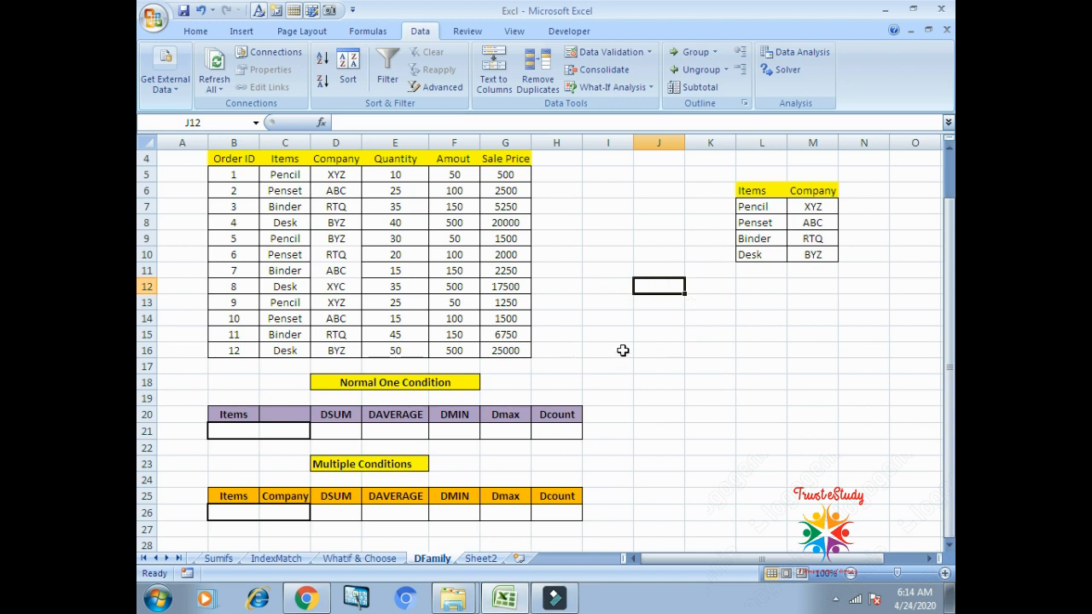
{"action": "key", "text": "Left"}
{"action": "key", "text": "Left"}
{"action": "key", "text": "Left"}
{"action": "key", "text": "Left"}
{"action": "key", "text": "Left"}
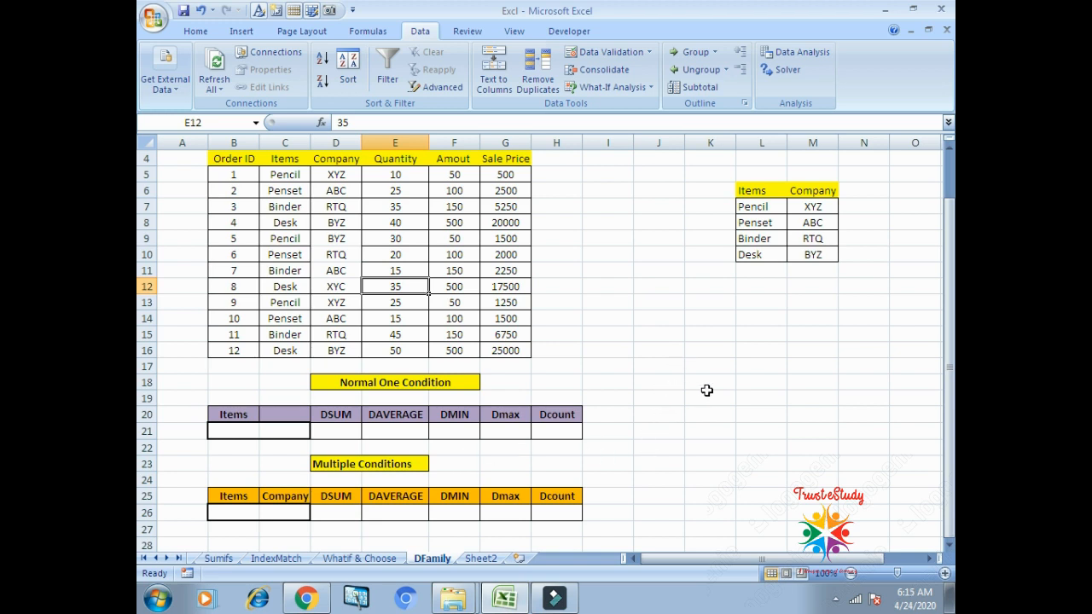
{"action": "left_click", "coordinate": [659, 413]}
{"action": "key", "text": "Left"}
{"action": "key", "text": "Left"}
{"action": "key", "text": "Left"}
{"action": "key", "text": "Left"}
{"action": "key", "text": "Left"}
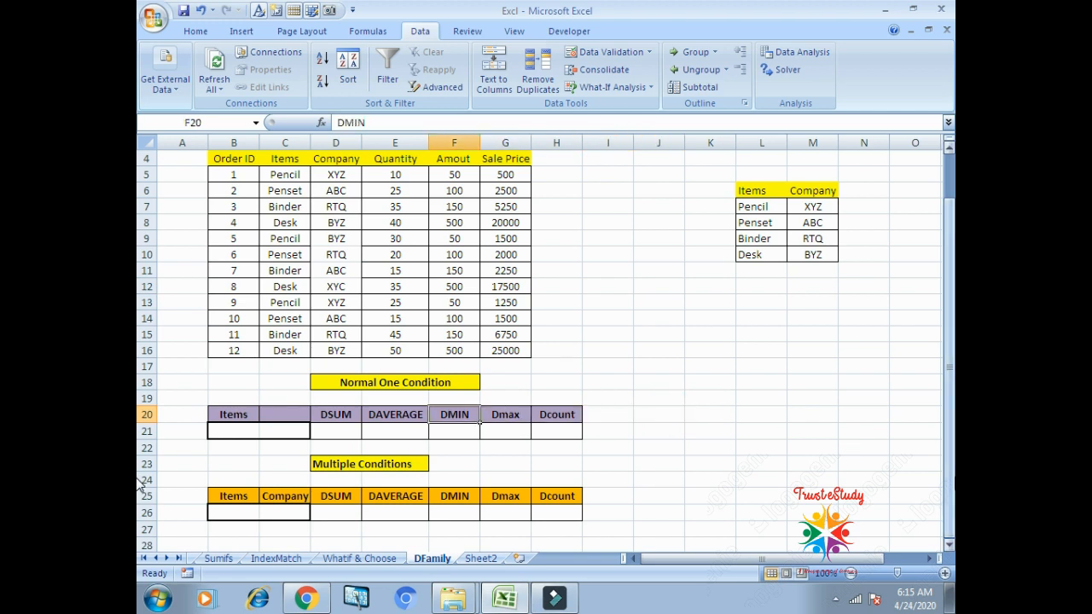
{"action": "key", "text": "Down"}
{"action": "key", "text": "Left"}
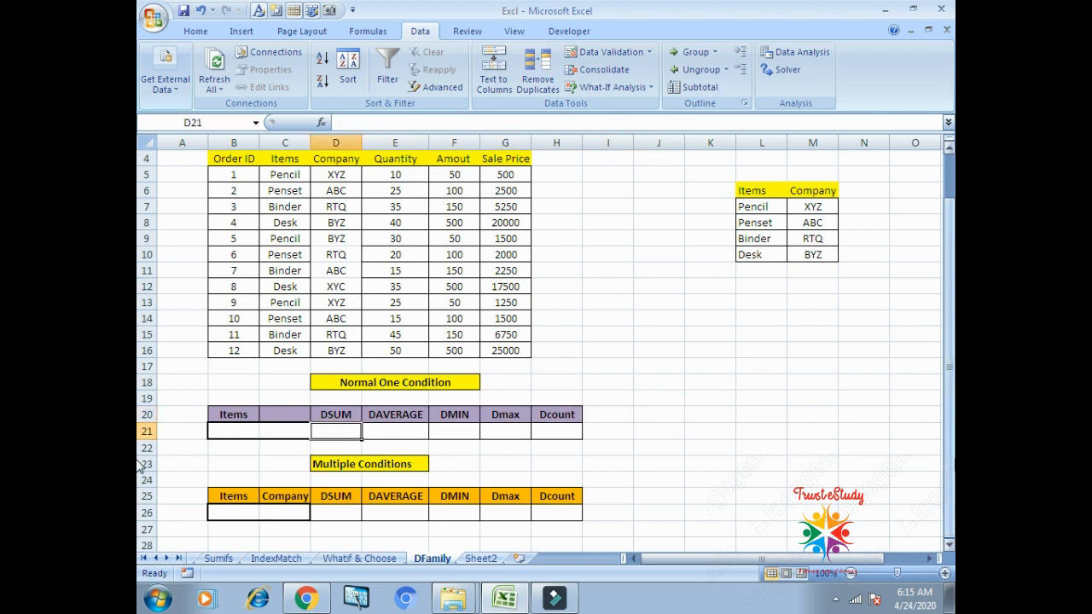
Check the item choices offered in cell B21 without choosing one
{"action": "left_click", "coordinate": [239, 432]}
{"action": "left_click", "coordinate": [268, 431]}
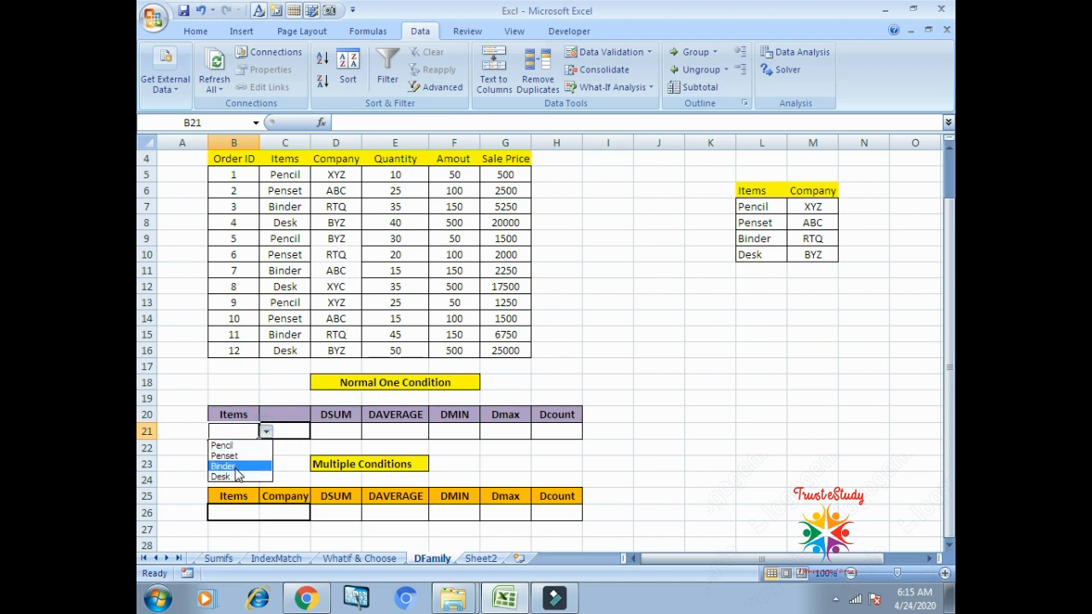
{"action": "left_click", "coordinate": [670, 399]}
Enter a DSUM formula in D21 using database B4:G16, the Sale Price header G4 as field and criteria B20:B21
{"action": "left_click", "coordinate": [348, 434]}
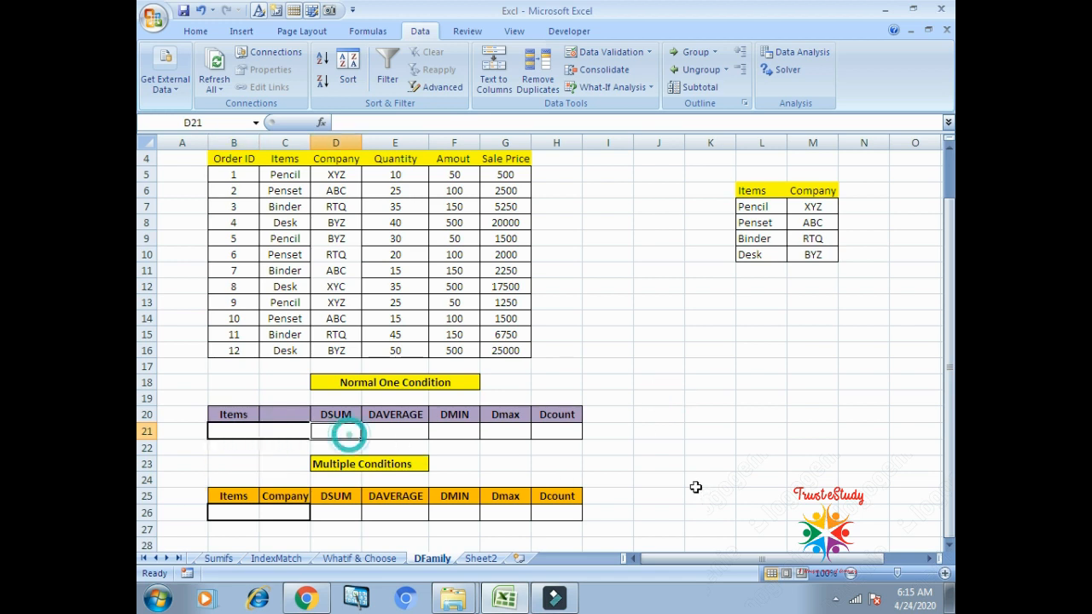
{"action": "type", "text": "+"}
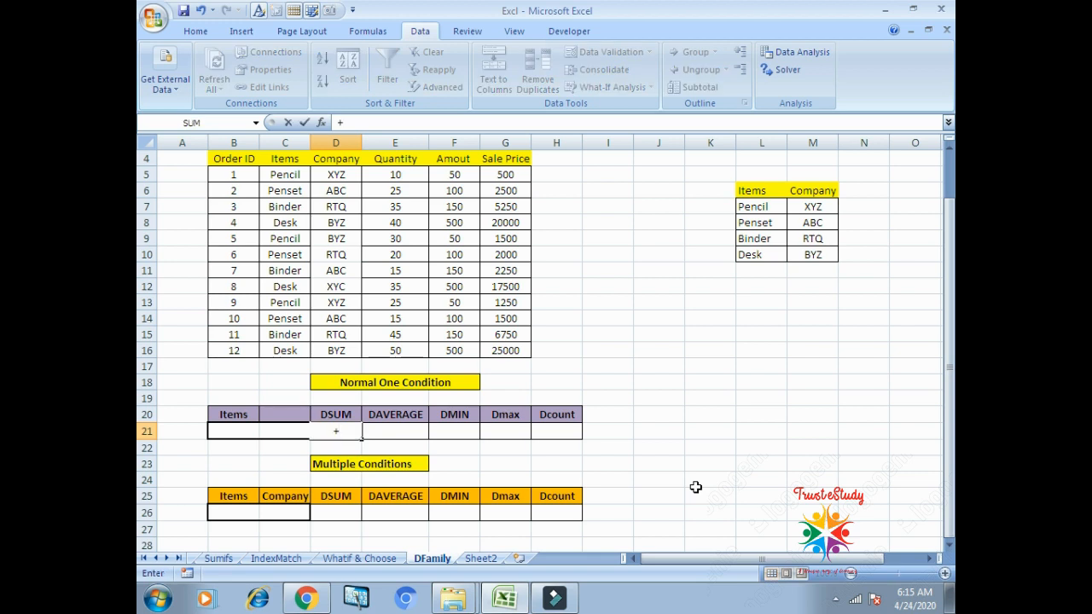
{"action": "type", "text": "du"}
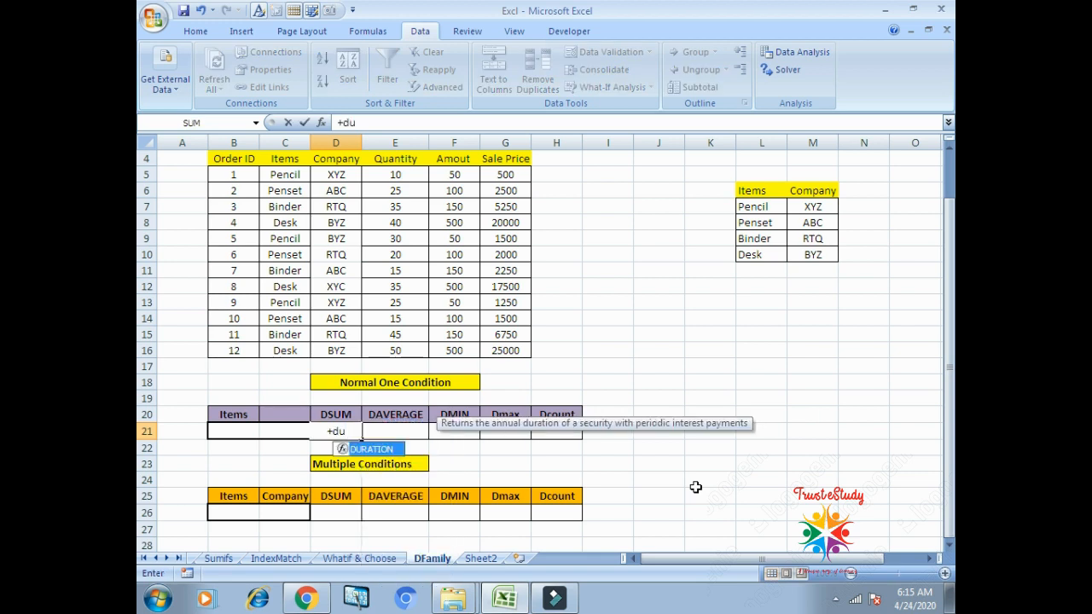
{"action": "key", "text": "BackSpace"}
{"action": "type", "text": "sum"}
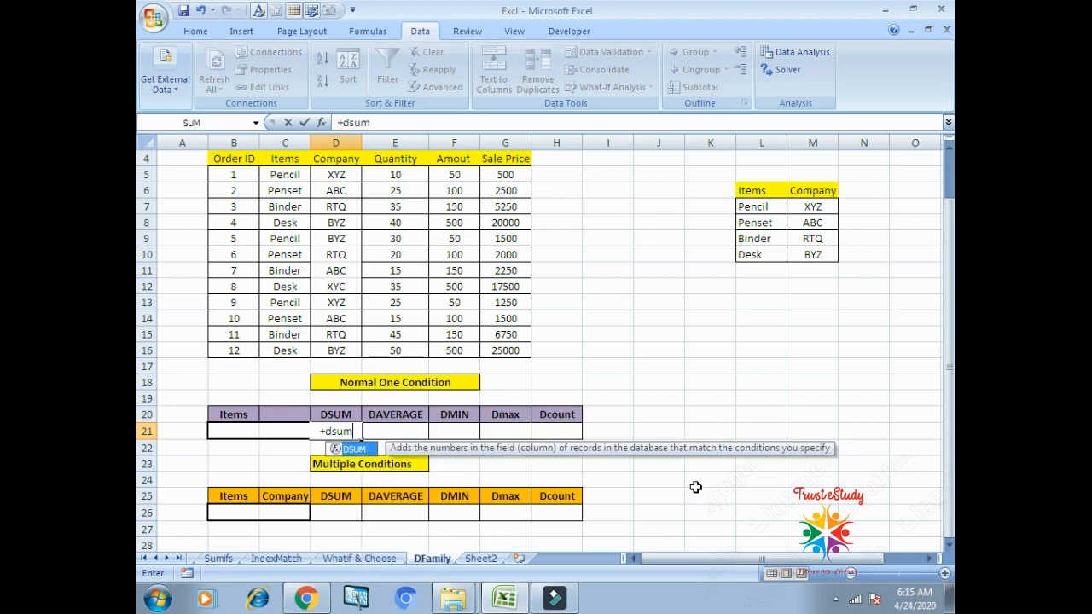
{"action": "type", "text": "("}
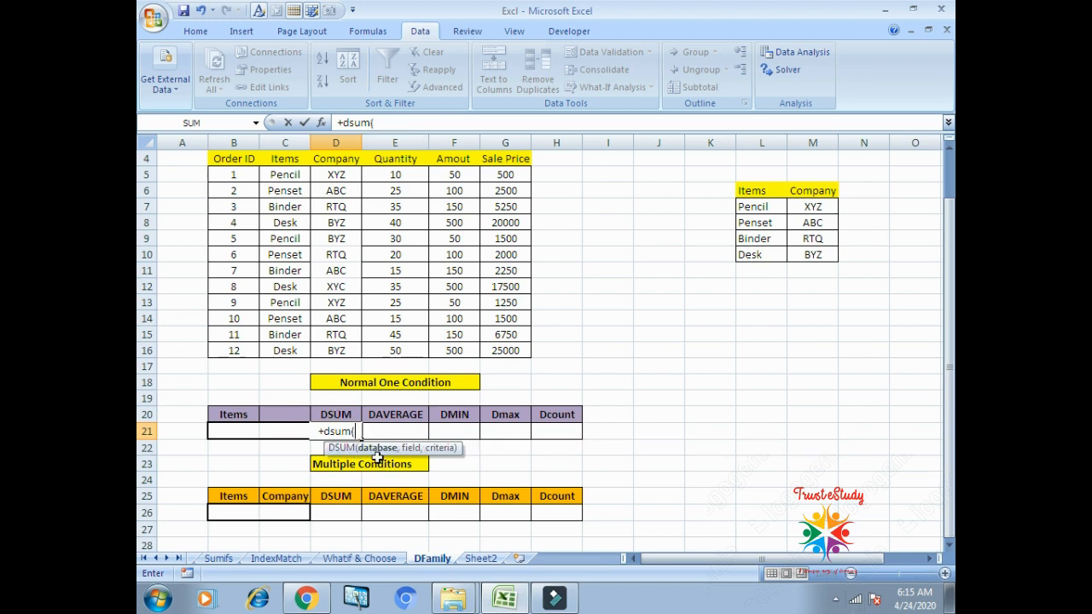
{"action": "left_click_drag", "start_coordinate": [228, 155], "coordinate": [515, 354]}
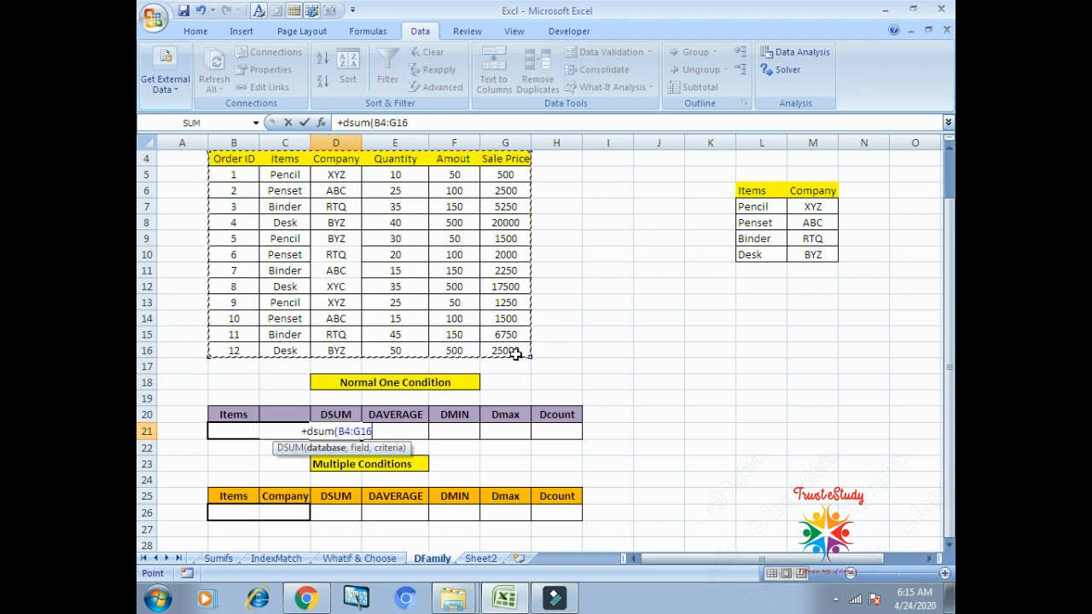
{"action": "type", "text": ","}
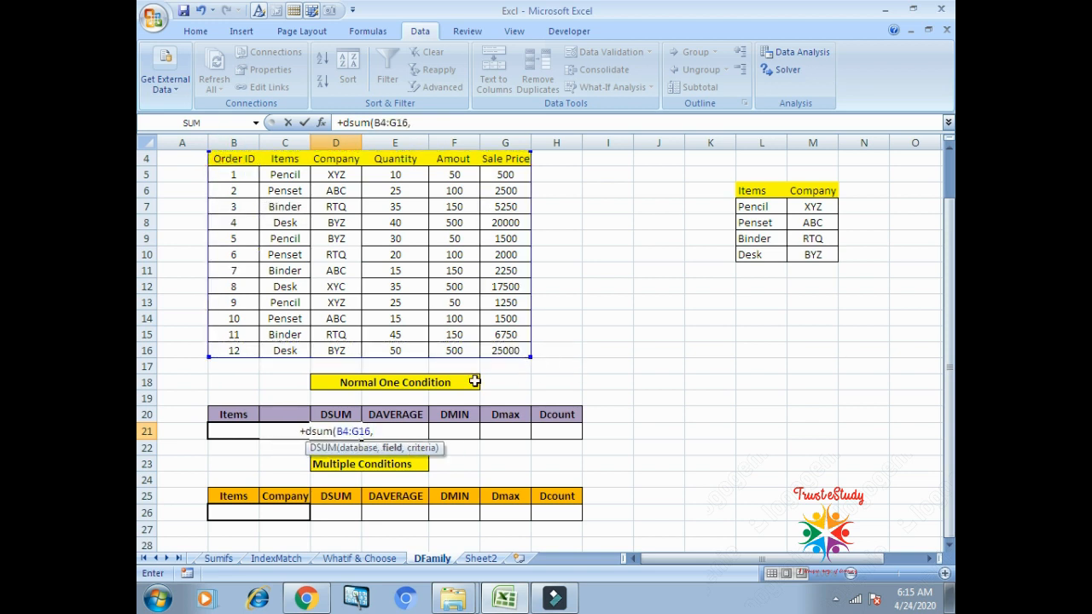
{"action": "left_click", "coordinate": [516, 159]}
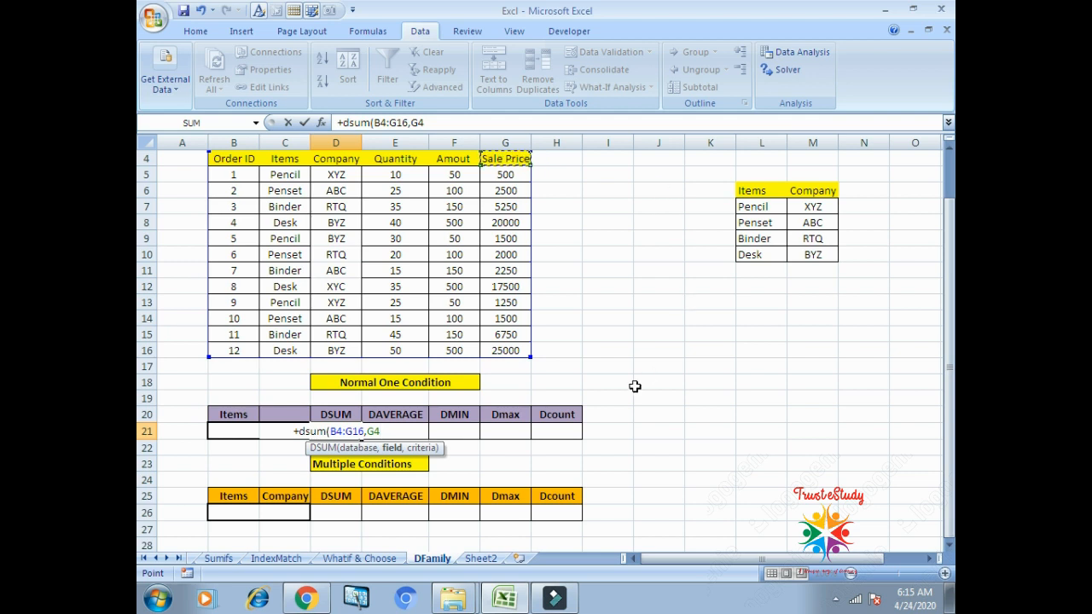
{"action": "type", "text": ","}
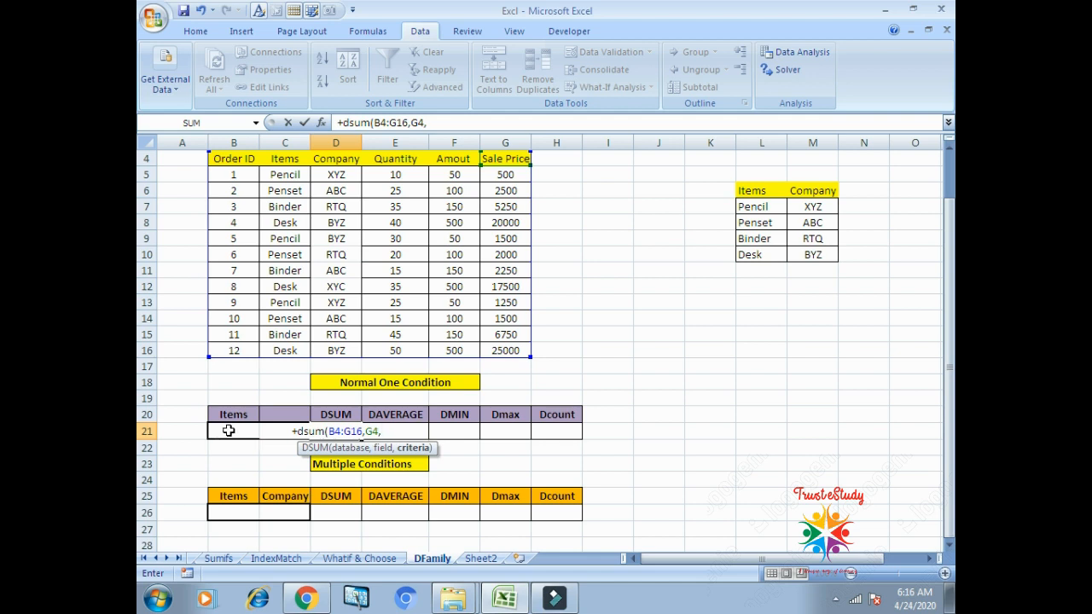
{"action": "left_click_drag", "start_coordinate": [237, 416], "coordinate": [242, 430]}
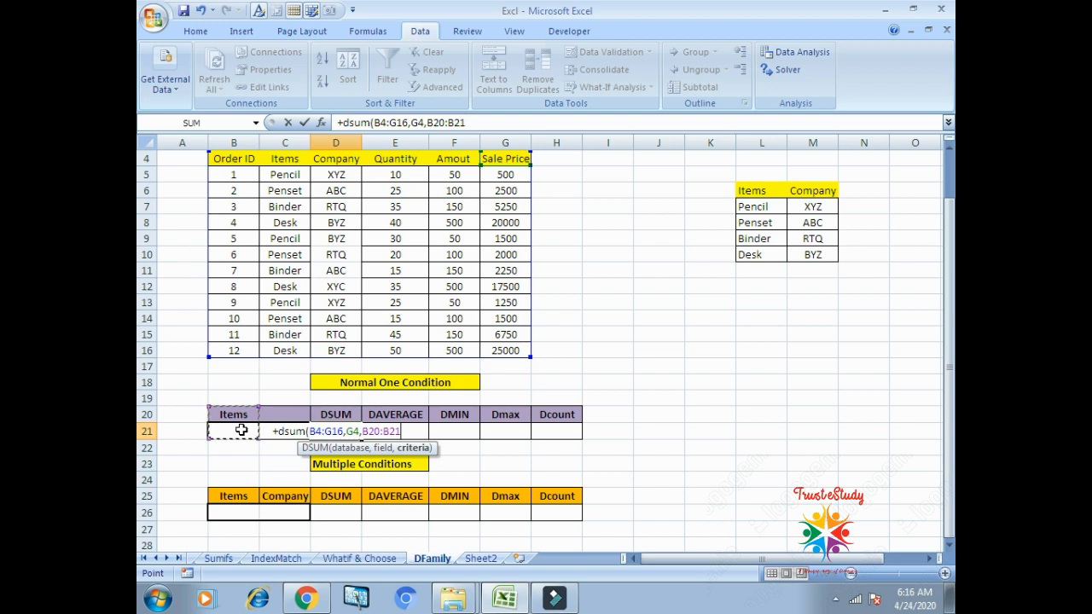
{"action": "type", "text": ")"}
{"action": "key", "text": "Return"}
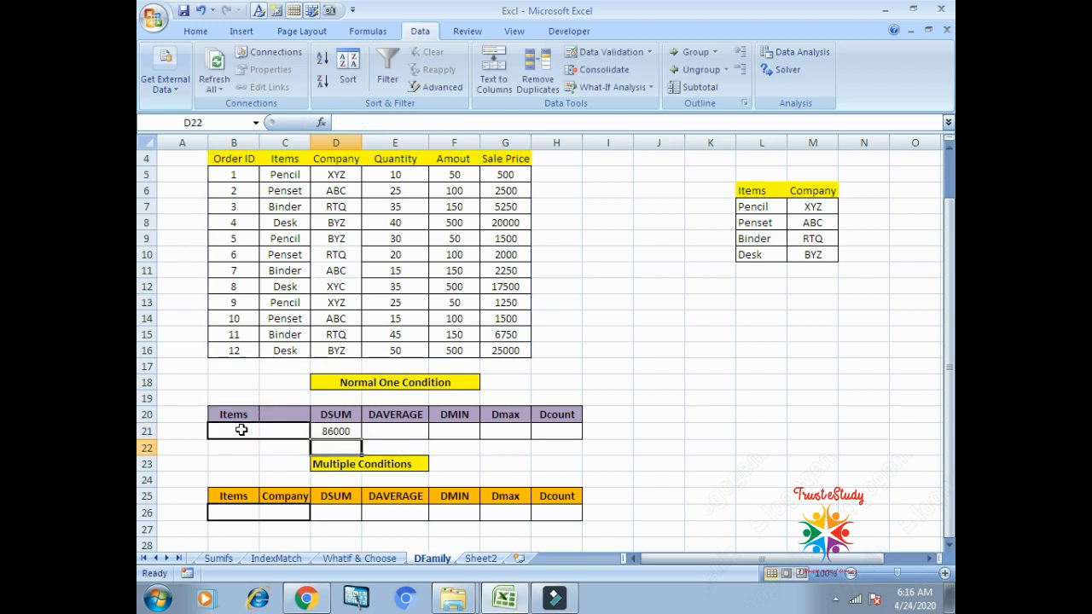
{"action": "key", "text": "Up"}
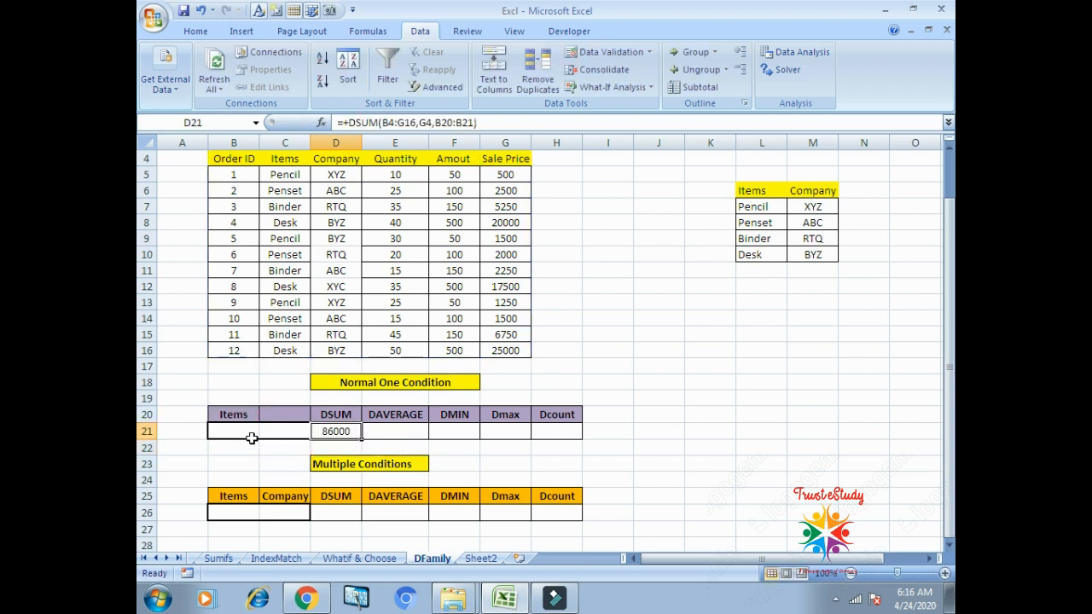
Try the item criterion in B21 with Pencil, and switch it to Penset
{"action": "left_click", "coordinate": [255, 435]}
{"action": "left_click", "coordinate": [264, 433]}
{"action": "left_click", "coordinate": [223, 444]}
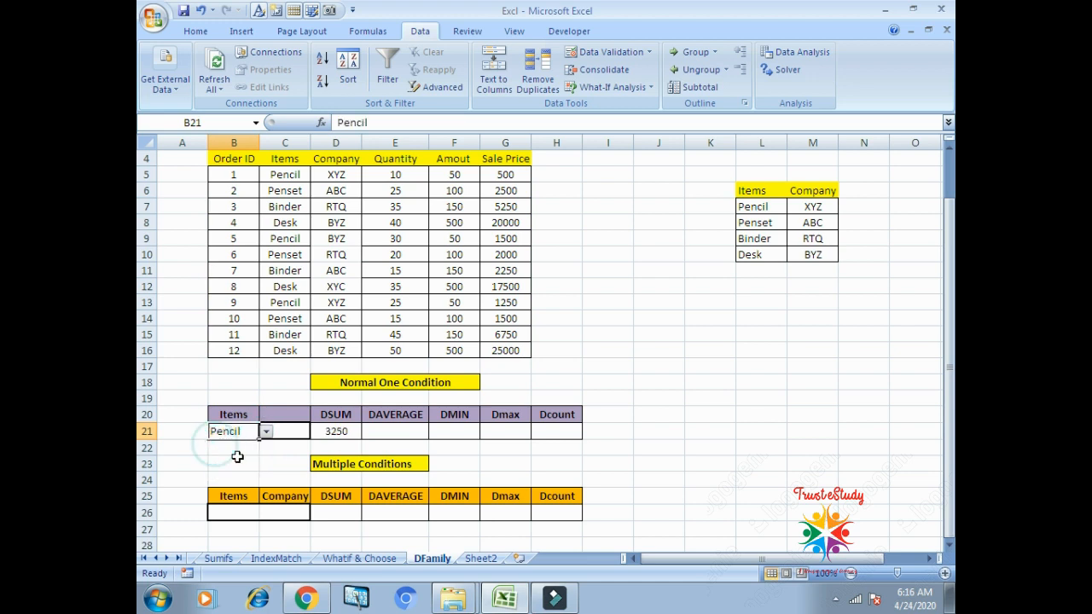
{"action": "left_click", "coordinate": [265, 431]}
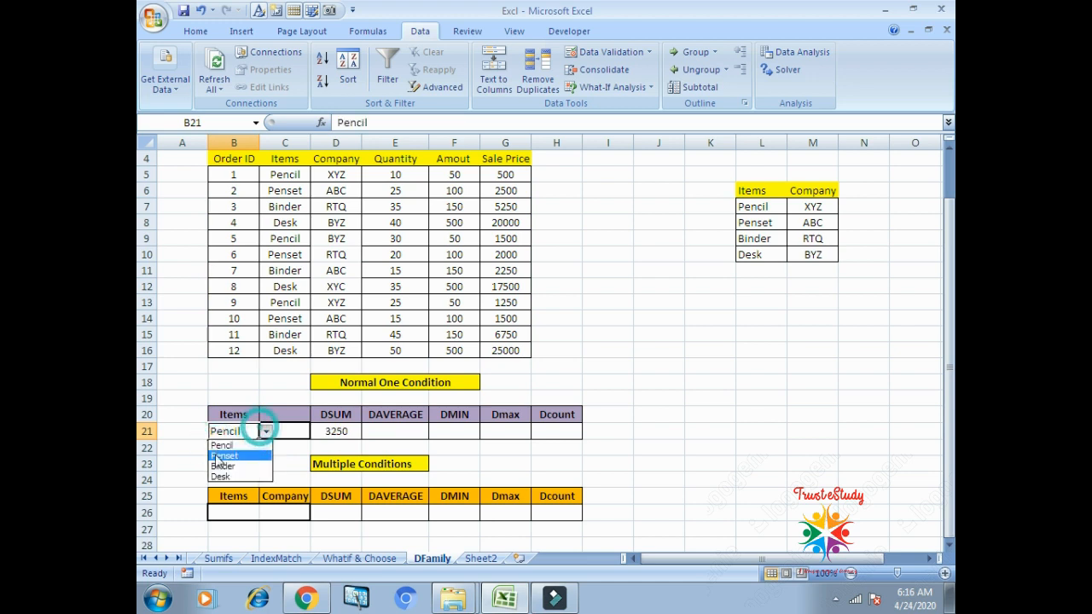
{"action": "left_click", "coordinate": [214, 453]}
Enter a DAVERAGE formula in E21 using database B4:G16, field G4 and criteria B20:B21
{"action": "left_click", "coordinate": [409, 432]}
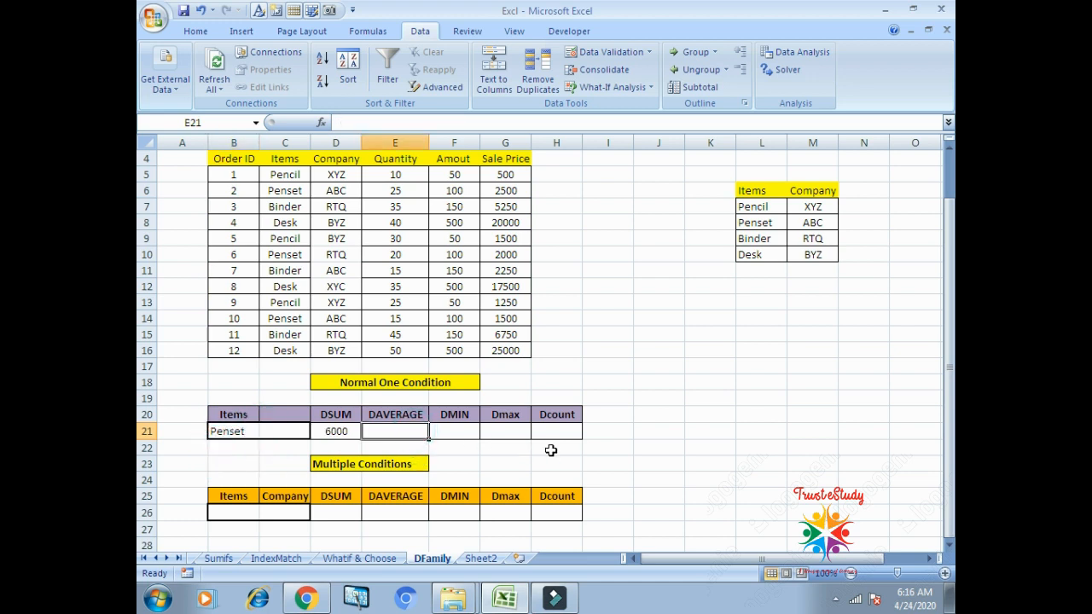
{"action": "type", "text": "+"}
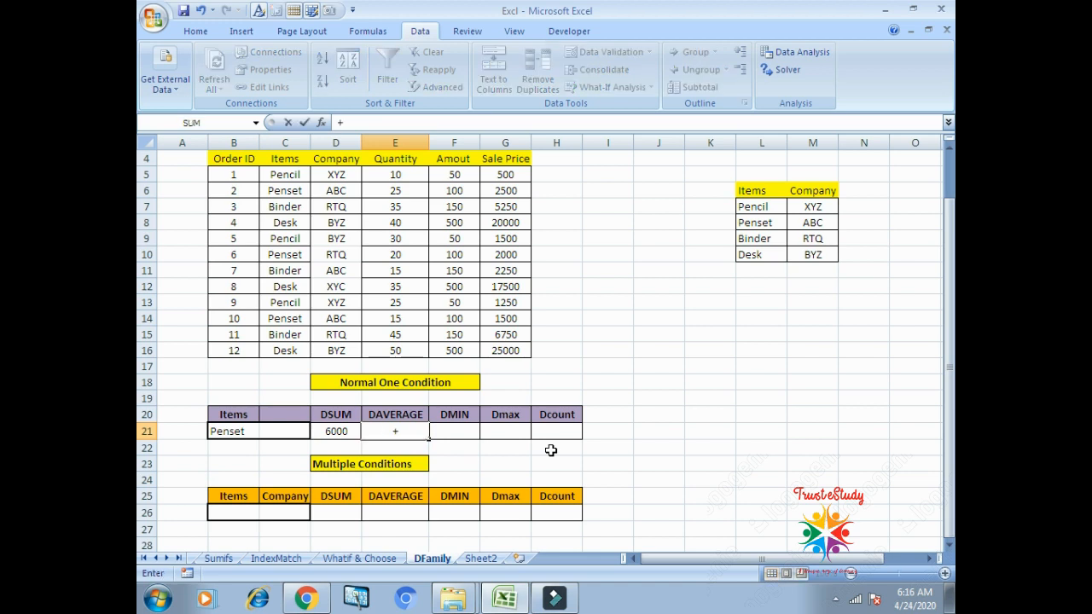
{"action": "type", "text": "daver"}
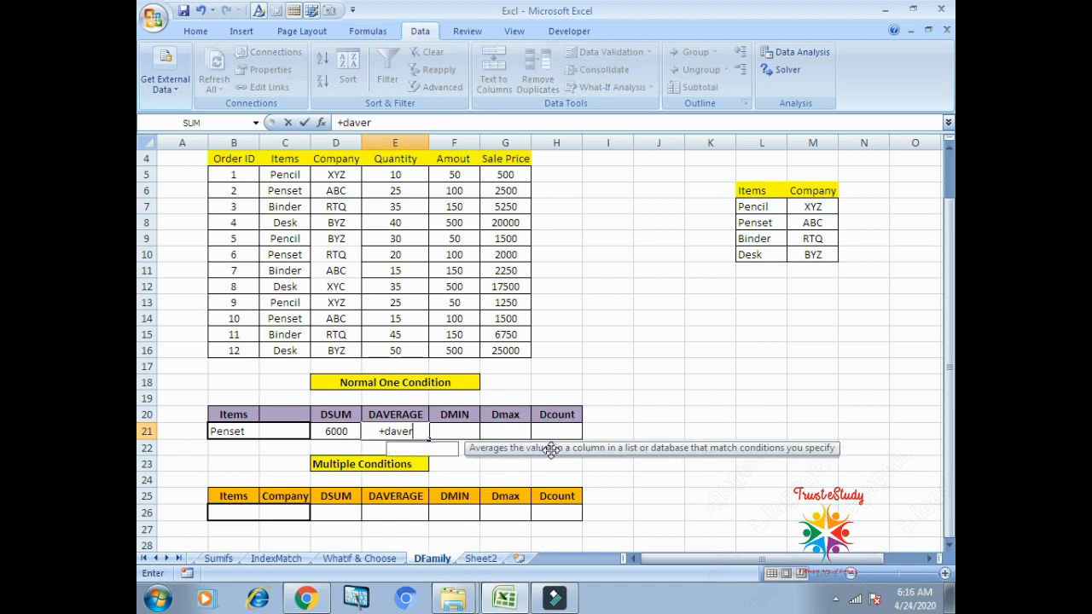
{"action": "type", "text": "age("}
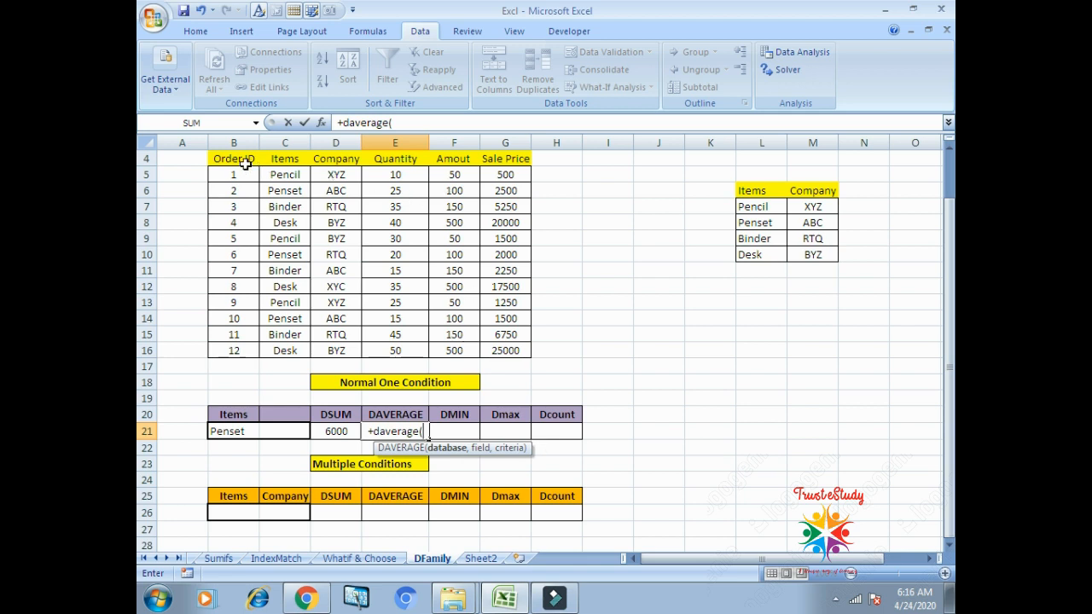
{"action": "left_click_drag", "start_coordinate": [245, 165], "coordinate": [503, 350]}
{"action": "type", "text": ","}
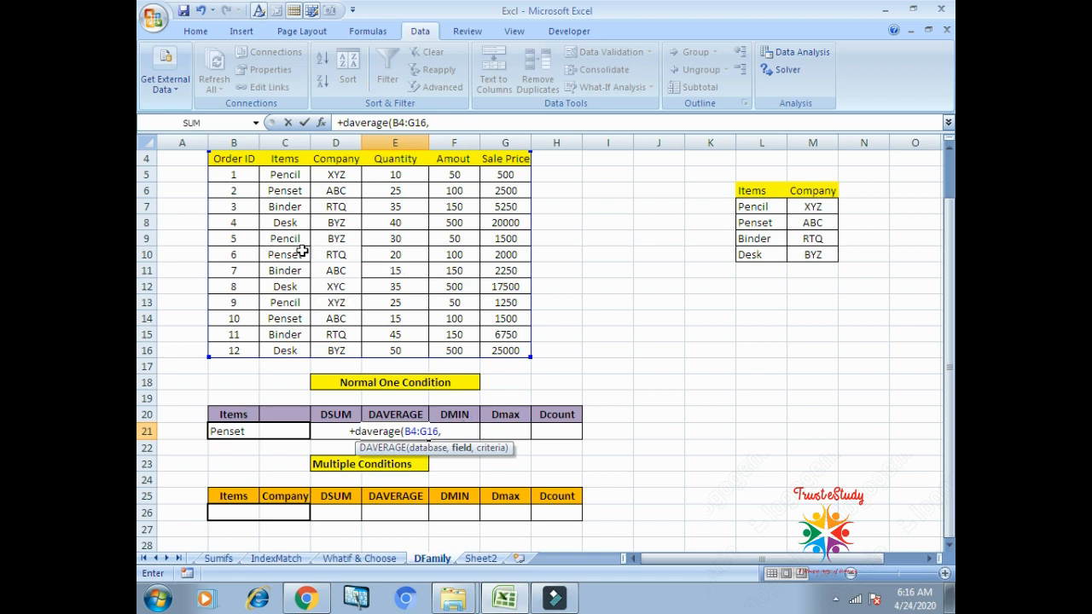
{"action": "left_click", "coordinate": [516, 160]}
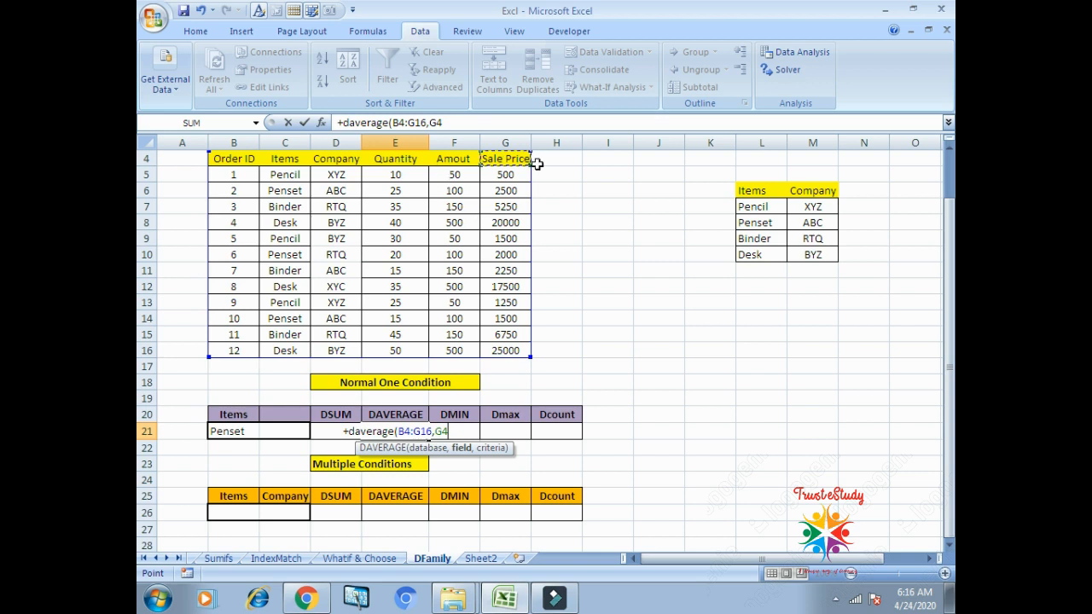
{"action": "type", "text": ","}
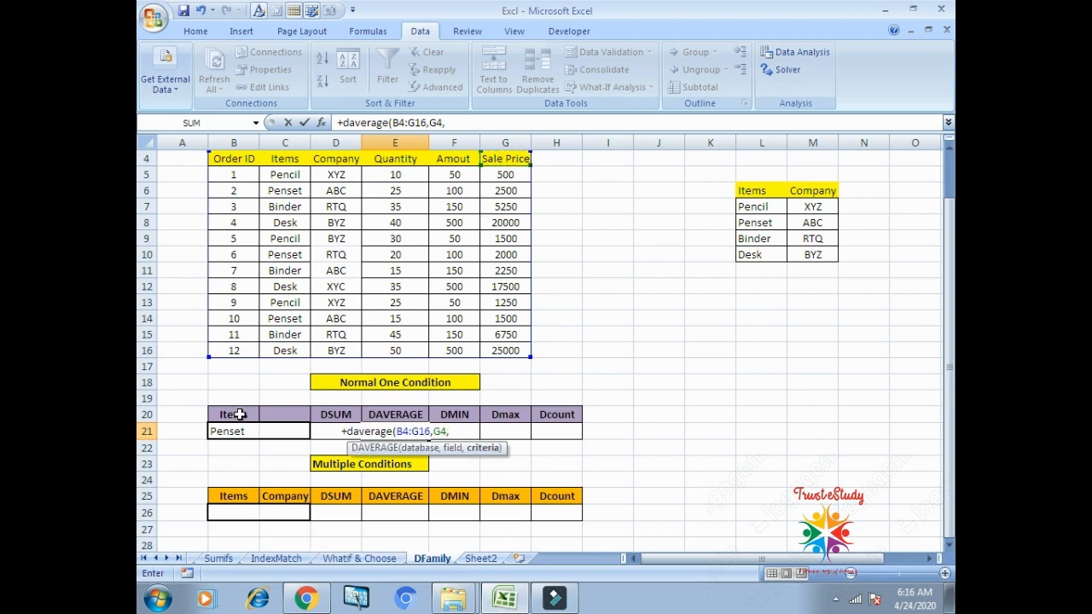
{"action": "left_click_drag", "start_coordinate": [236, 415], "coordinate": [245, 430]}
{"action": "type", "text": ")"}
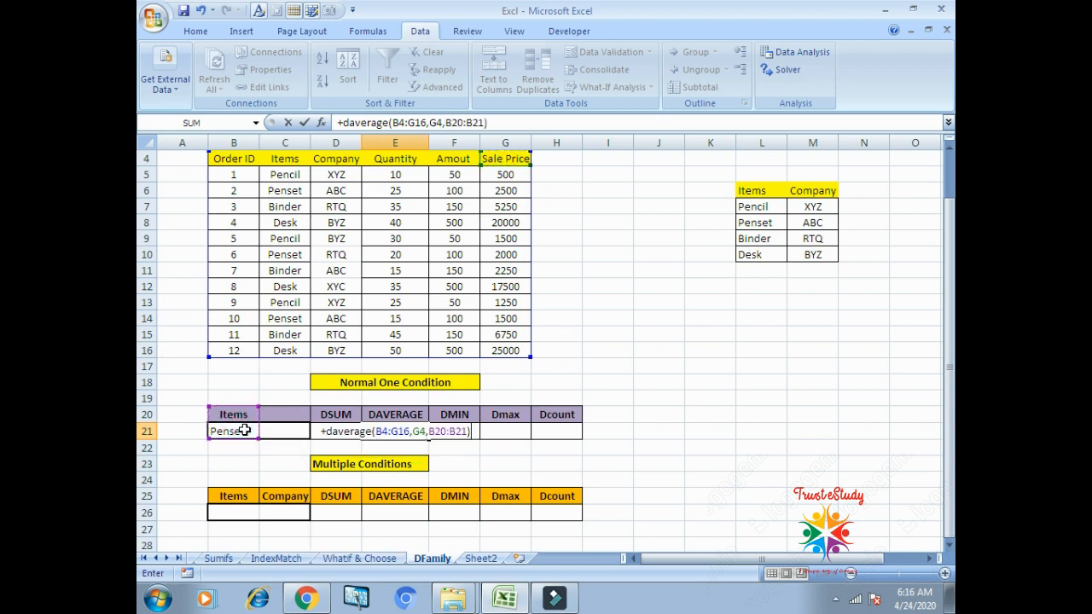
{"action": "key", "text": "Return"}
{"action": "key", "text": "Up"}
{"action": "key", "text": "Left"}
{"action": "key", "text": "Left"}
{"action": "key", "text": "Right"}
{"action": "key", "text": "Right"}
Enter a DMIN formula in F21 using database B4:G16, field G4 and criteria B20:B21
{"action": "key", "text": "Right"}
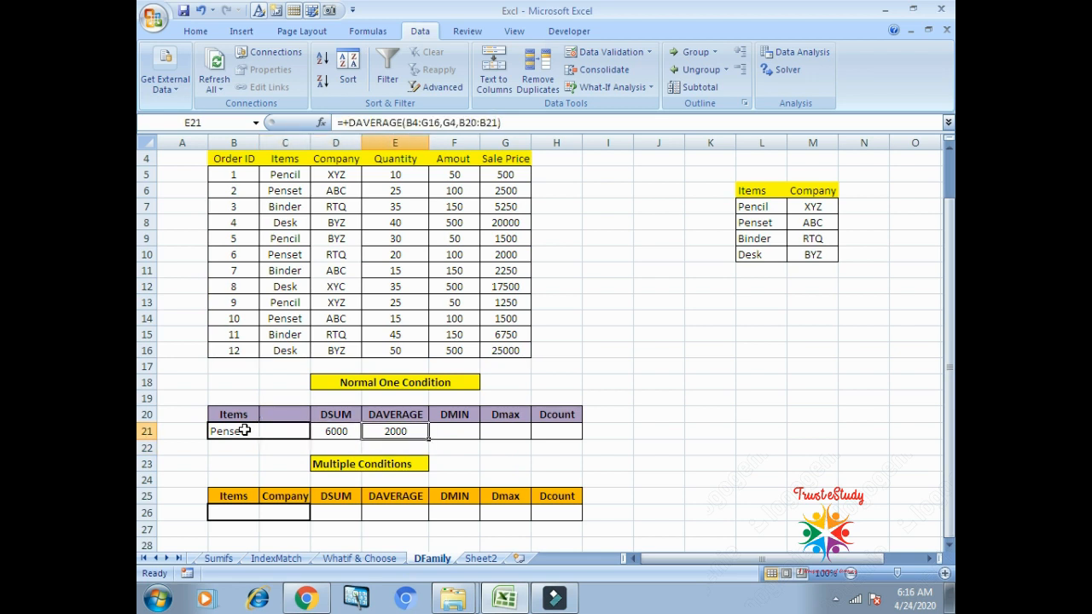
{"action": "type", "text": "+"}
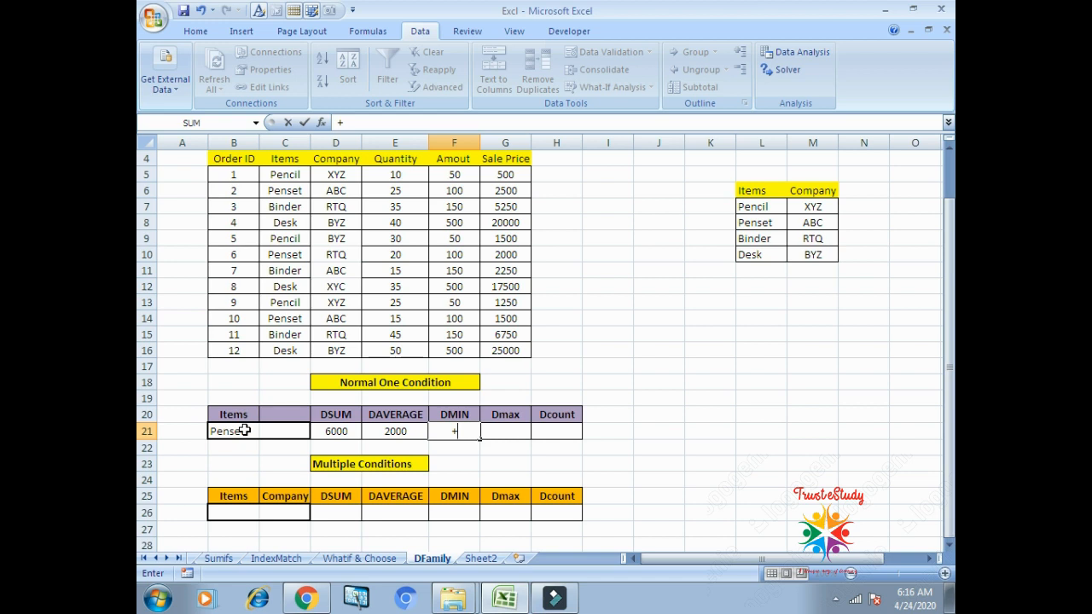
{"action": "type", "text": "d"}
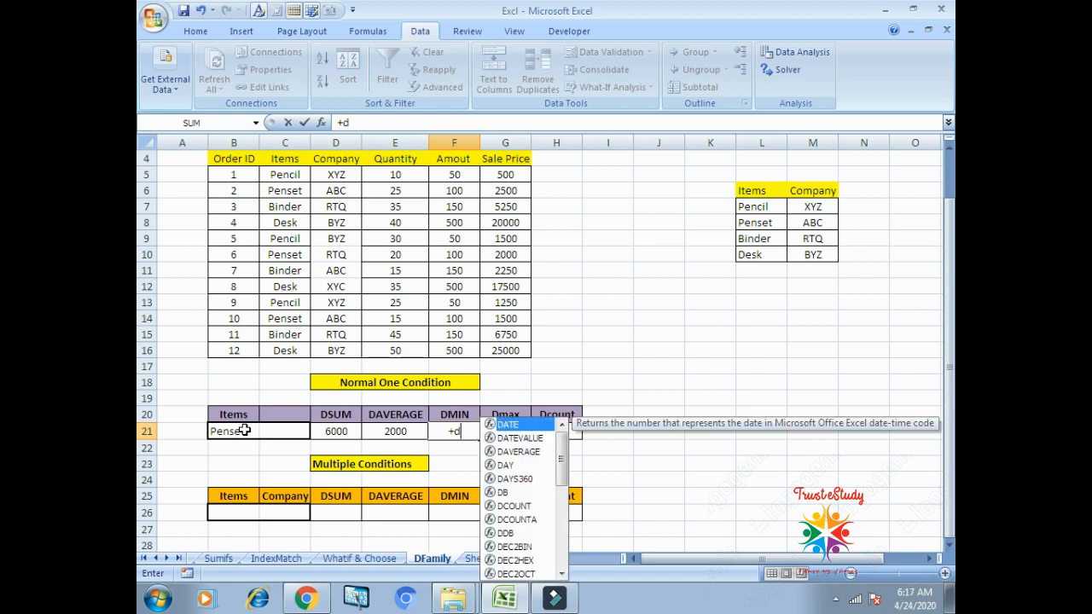
{"action": "type", "text": "min("}
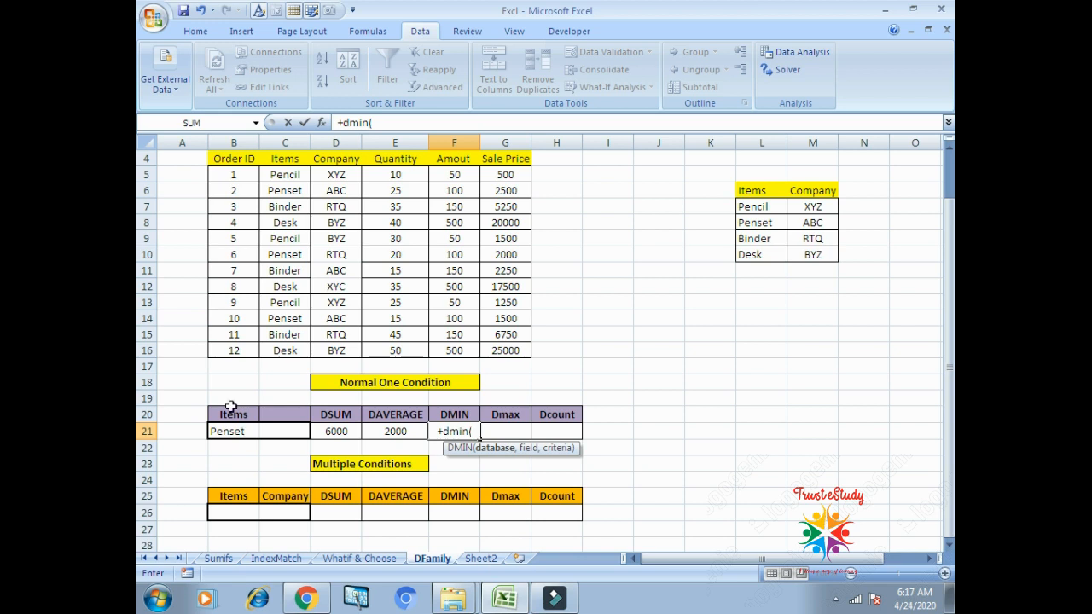
{"action": "left_click_drag", "start_coordinate": [230, 158], "coordinate": [518, 345]}
{"action": "type", "text": ","}
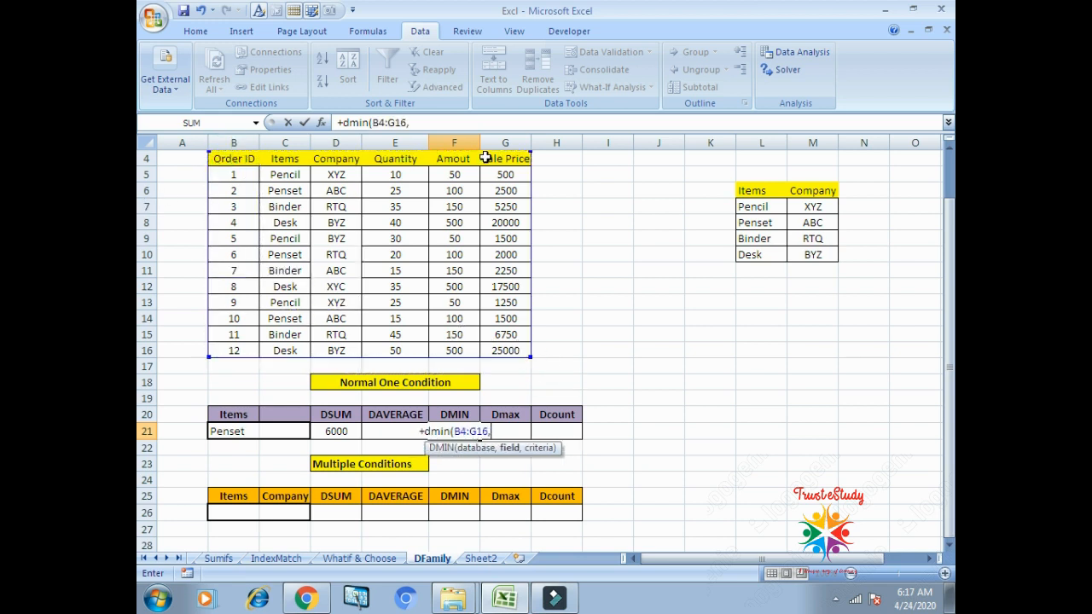
{"action": "left_click", "coordinate": [505, 159]}
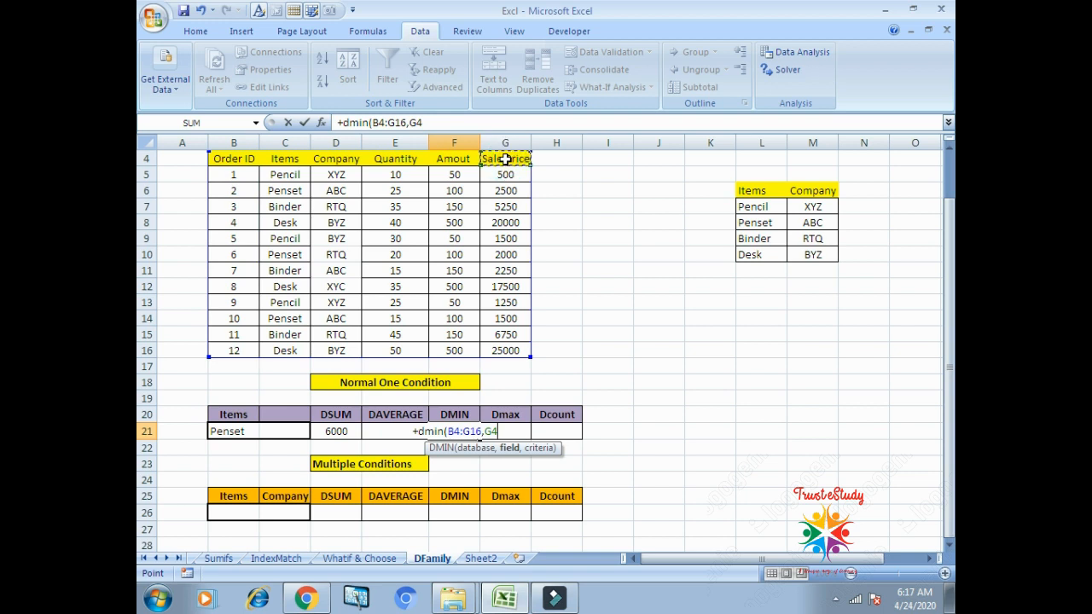
{"action": "type", "text": ","}
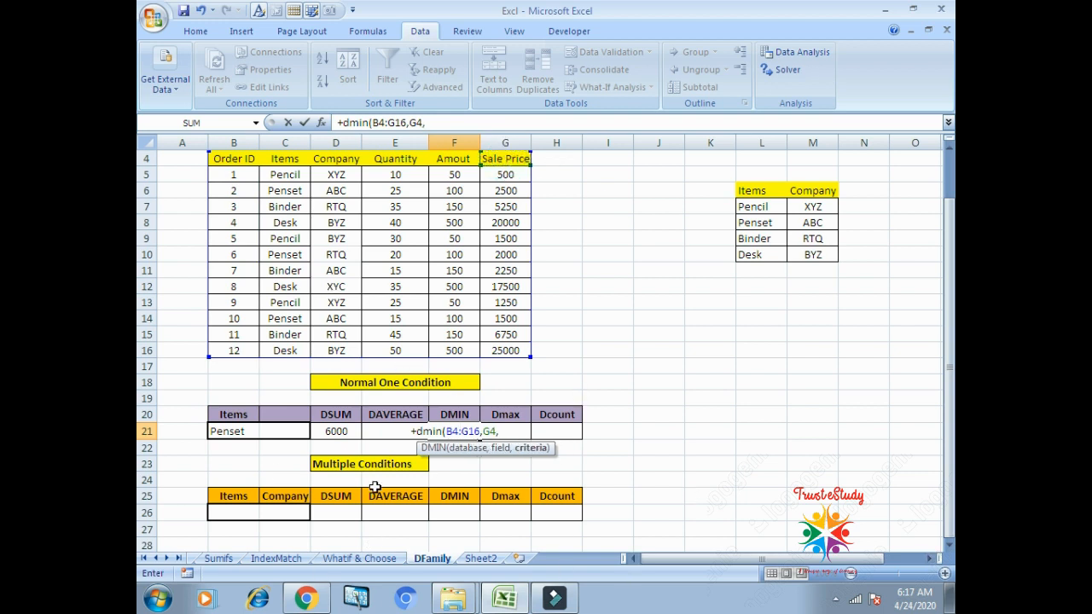
{"action": "left_click_drag", "start_coordinate": [234, 416], "coordinate": [236, 426]}
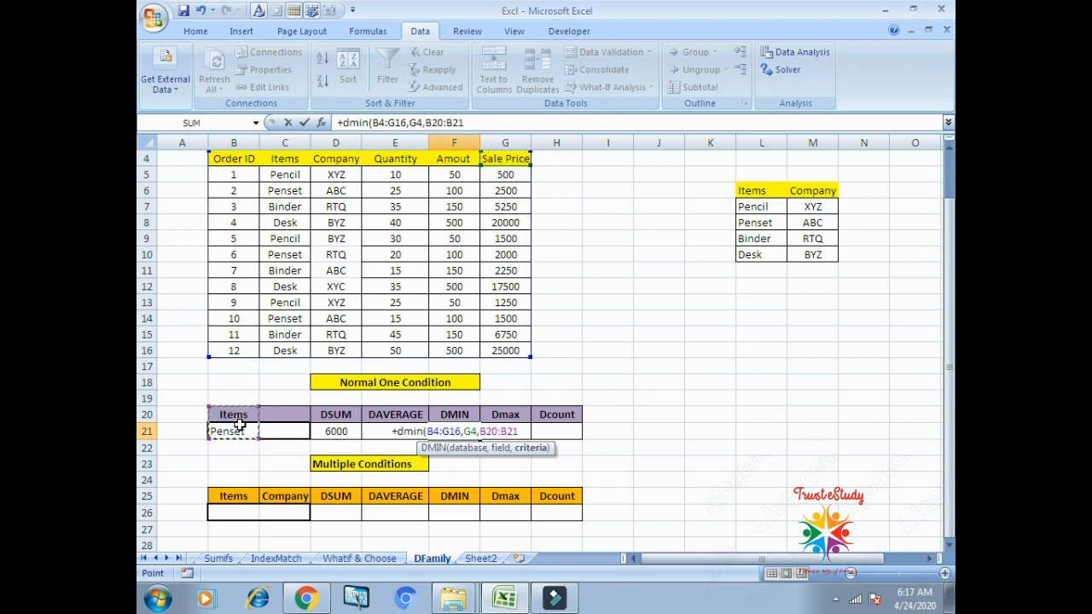
{"action": "type", "text": ")"}
{"action": "key", "text": "Return"}
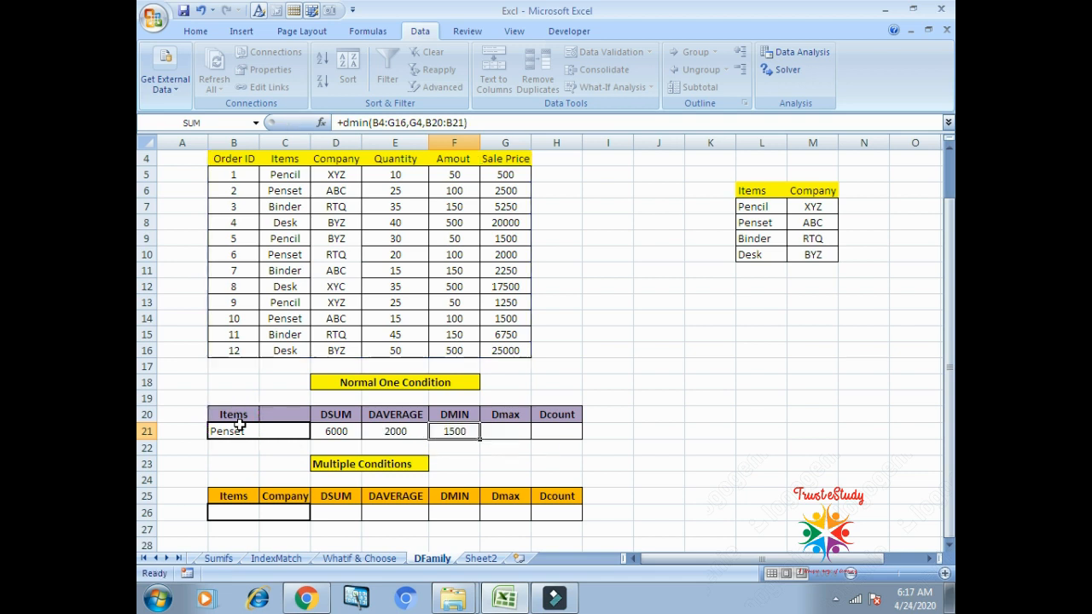
Enter a DMAX formula in G21 using database B4:G16, the Sale Price header G4 as field and criteria B20:B21
{"action": "key", "text": "Right"}
{"action": "type", "text": "+"}
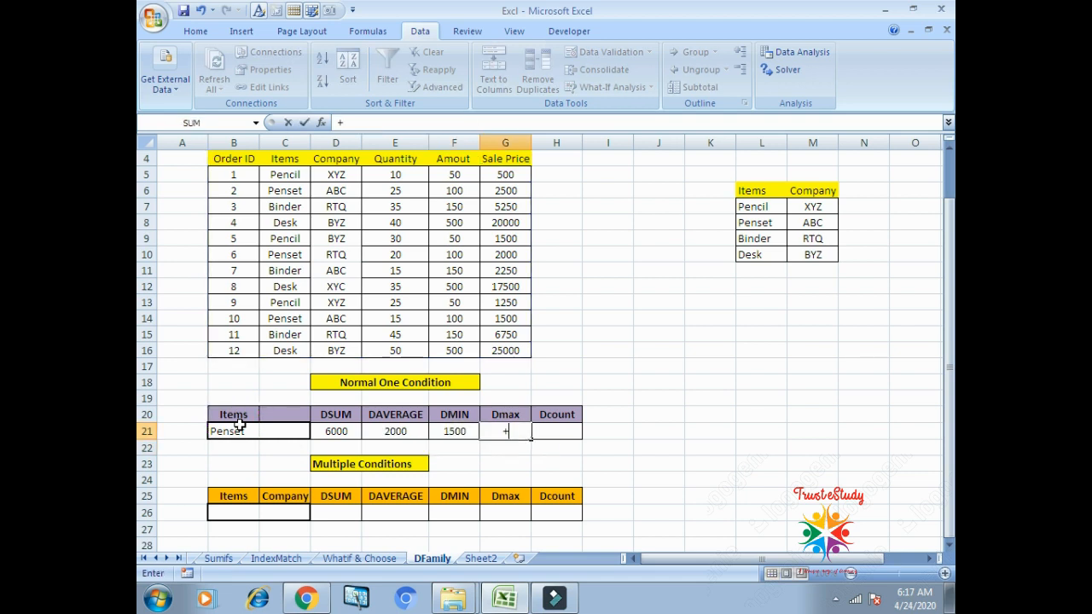
{"action": "type", "text": "d"}
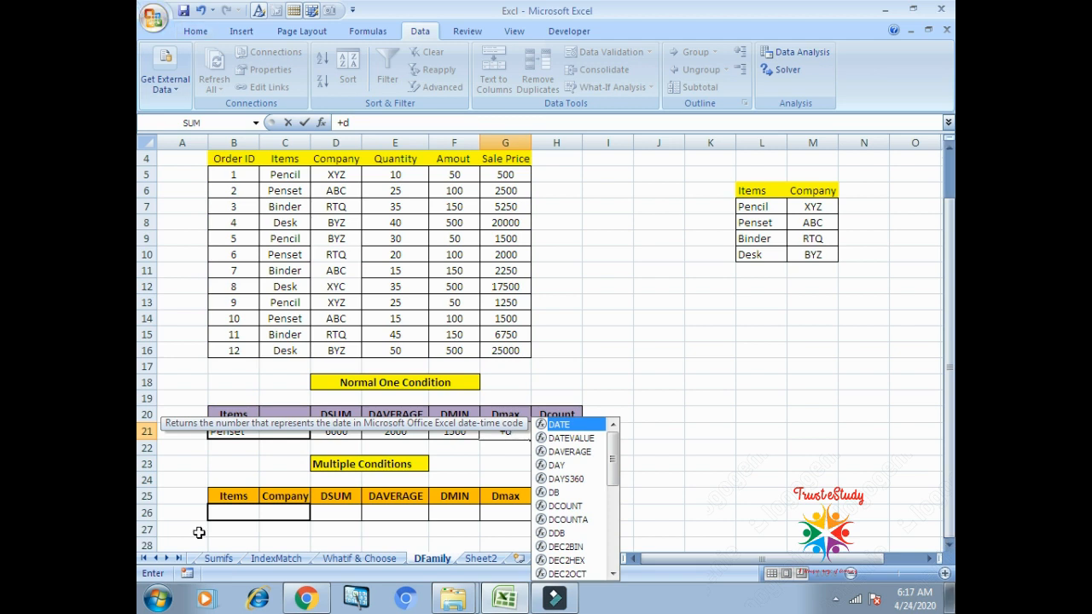
{"action": "type", "text": "m"}
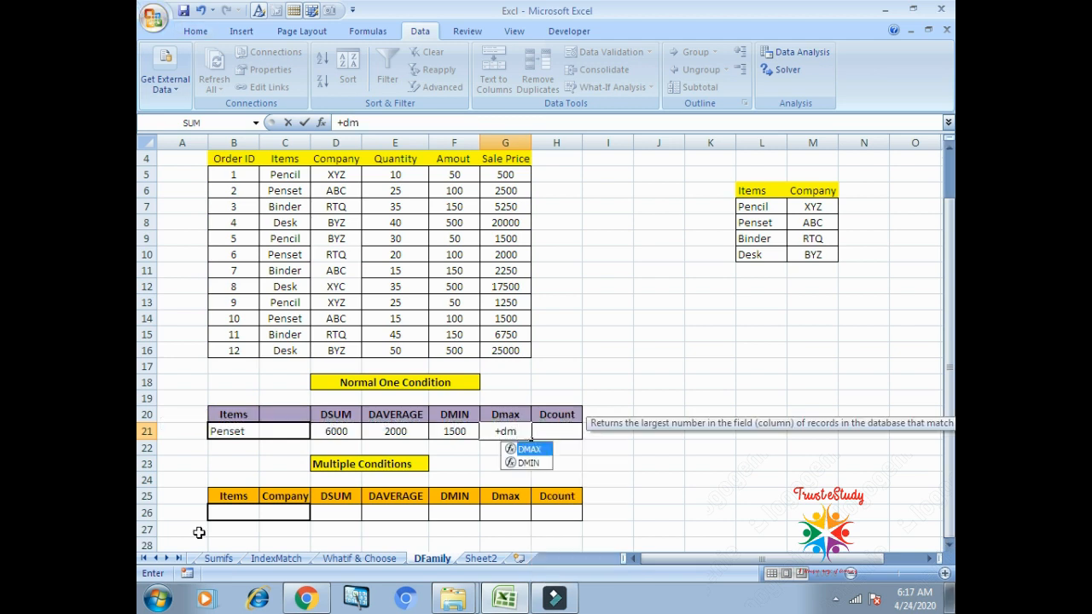
{"action": "type", "text": "ax("}
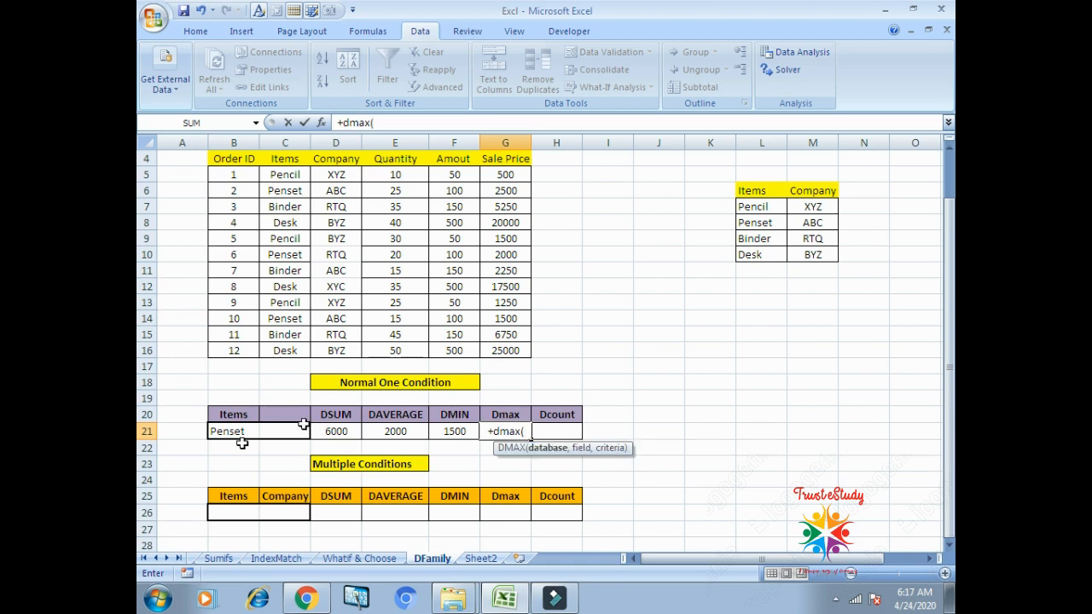
{"action": "left_click_drag", "start_coordinate": [235, 158], "coordinate": [501, 343]}
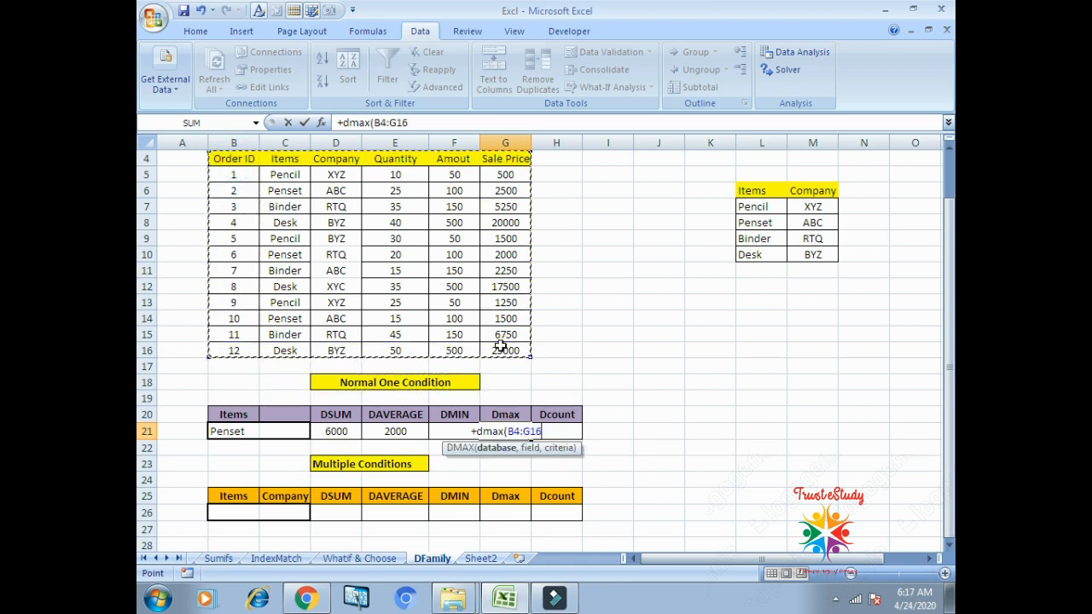
{"action": "type", "text": ","}
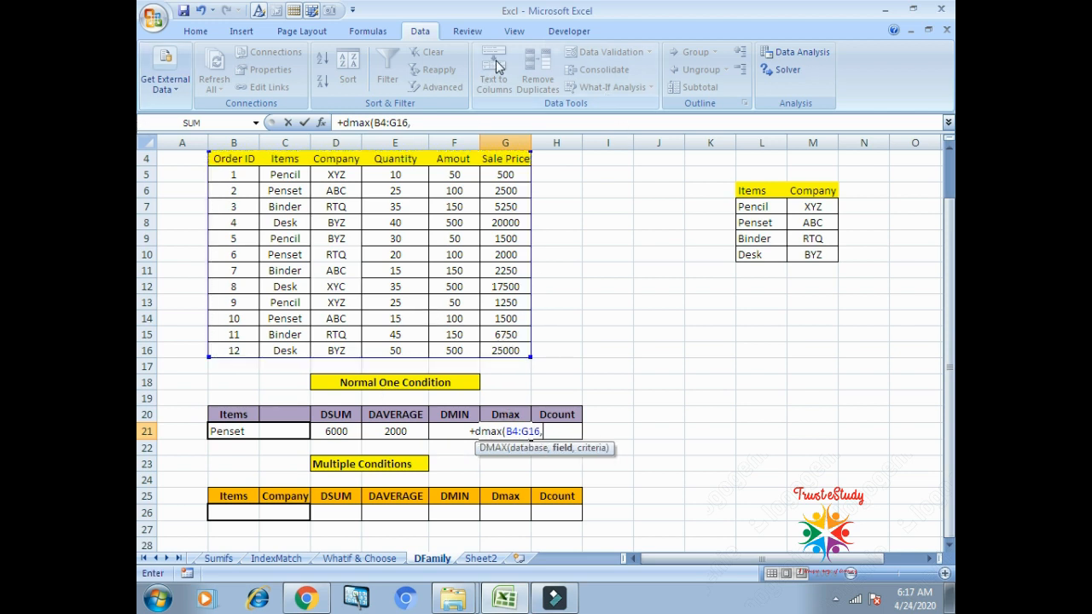
{"action": "left_click", "coordinate": [512, 157]}
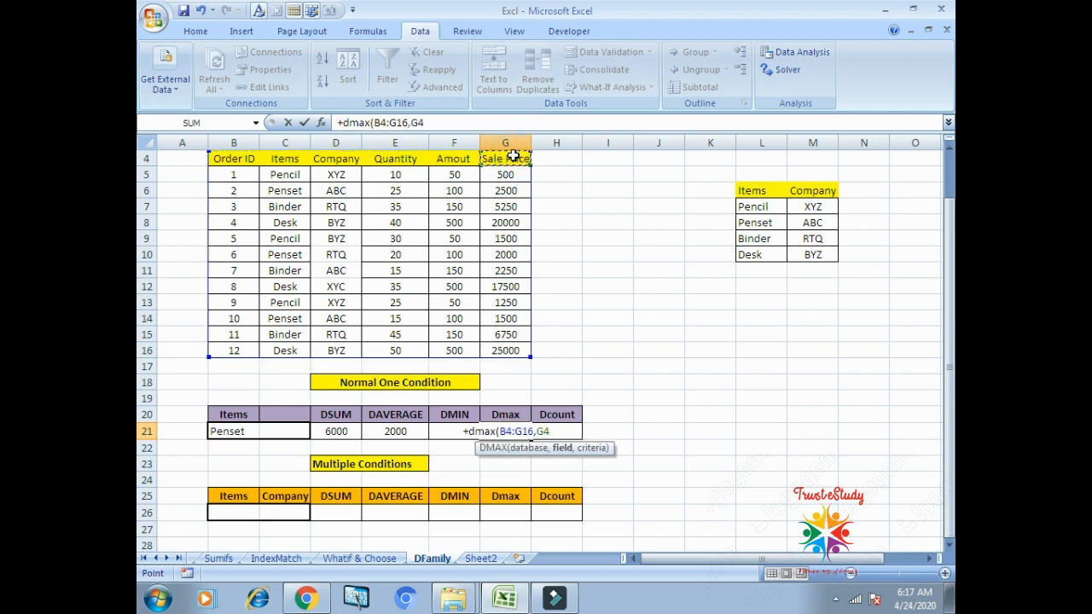
{"action": "type", "text": ","}
{"action": "left_click_drag", "start_coordinate": [234, 414], "coordinate": [250, 431]}
{"action": "type", "text": ")"}
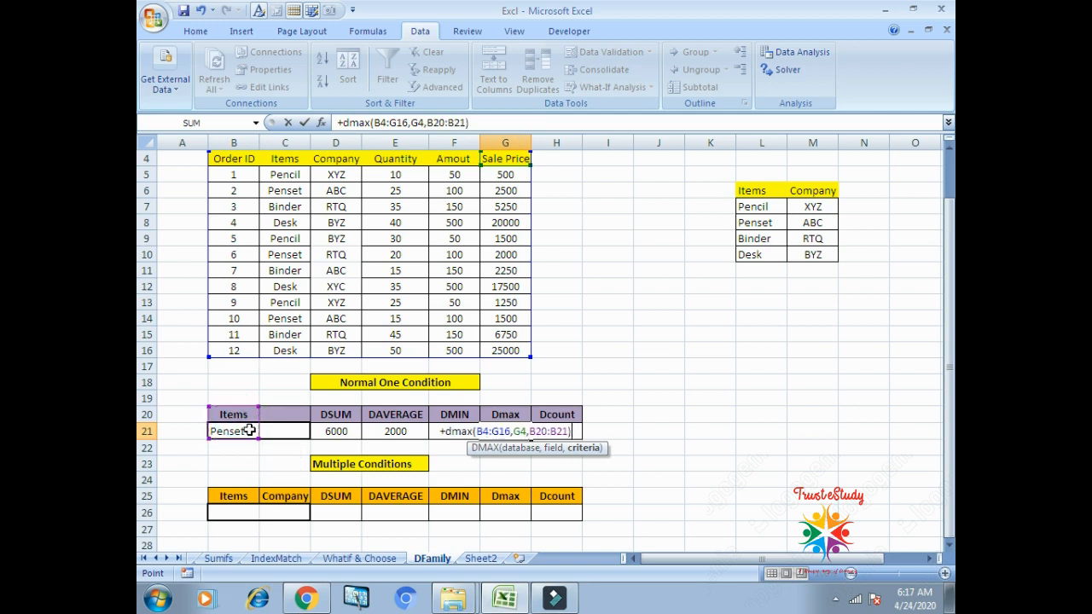
{"action": "key", "text": "Tab"}
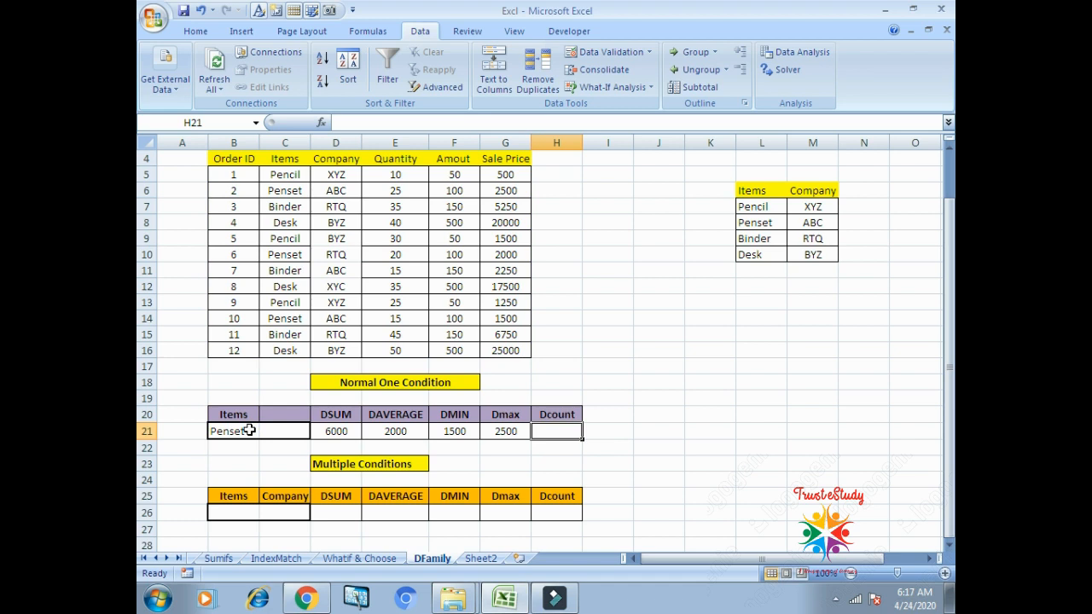
Enter a DCOUNT formula in H21 using database B4:G16, the Amout header F4 as field and criteria B20:B21
{"action": "type", "text": "+"}
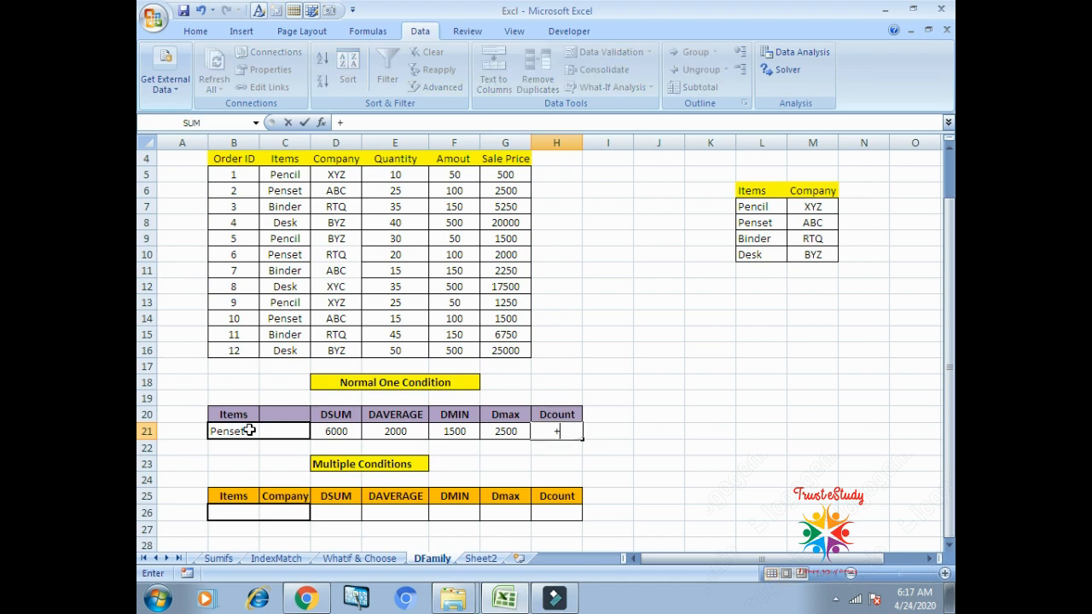
{"action": "type", "text": "dcount"}
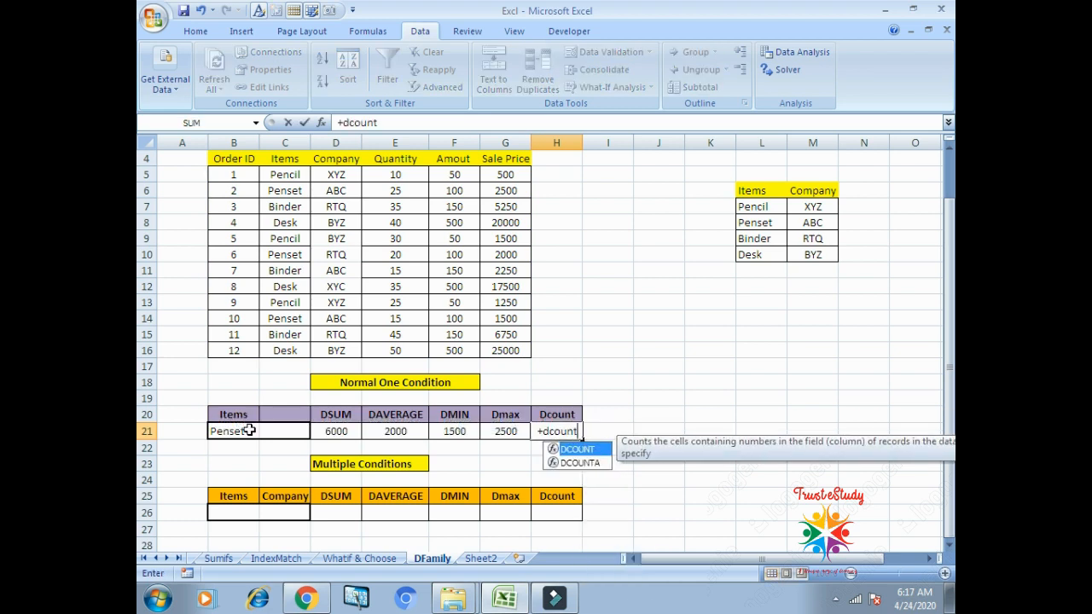
{"action": "type", "text": "("}
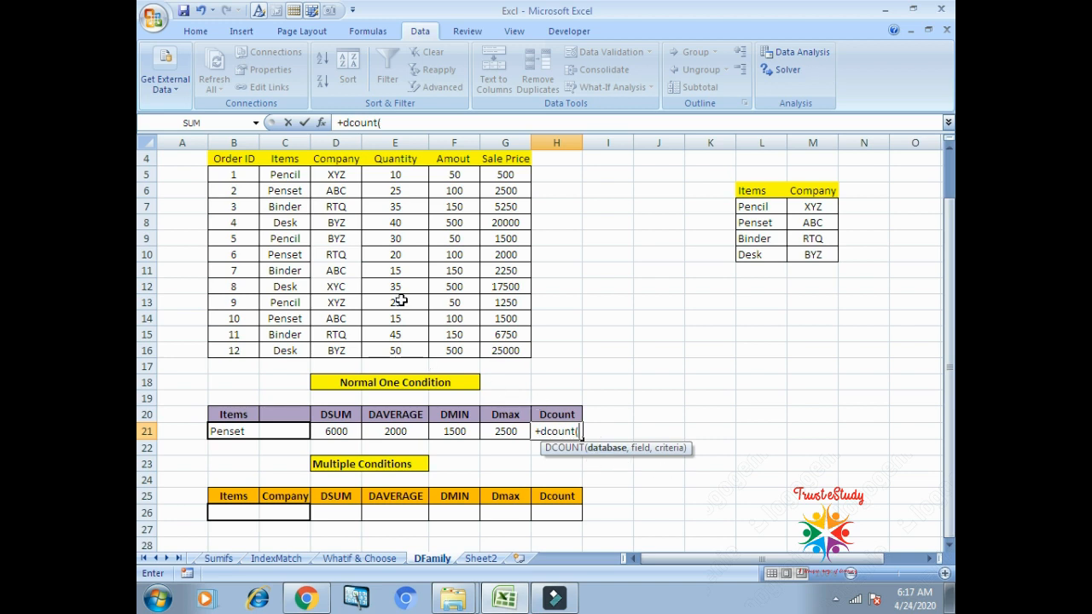
{"action": "left_click_drag", "start_coordinate": [248, 162], "coordinate": [517, 353]}
{"action": "type", "text": ","}
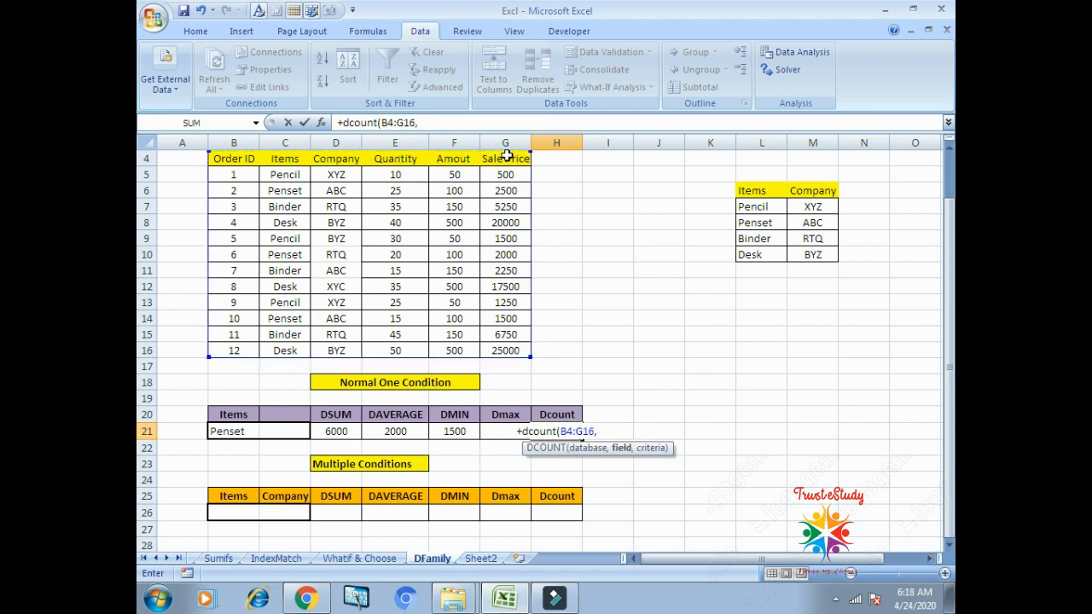
{"action": "left_click", "coordinate": [447, 162]}
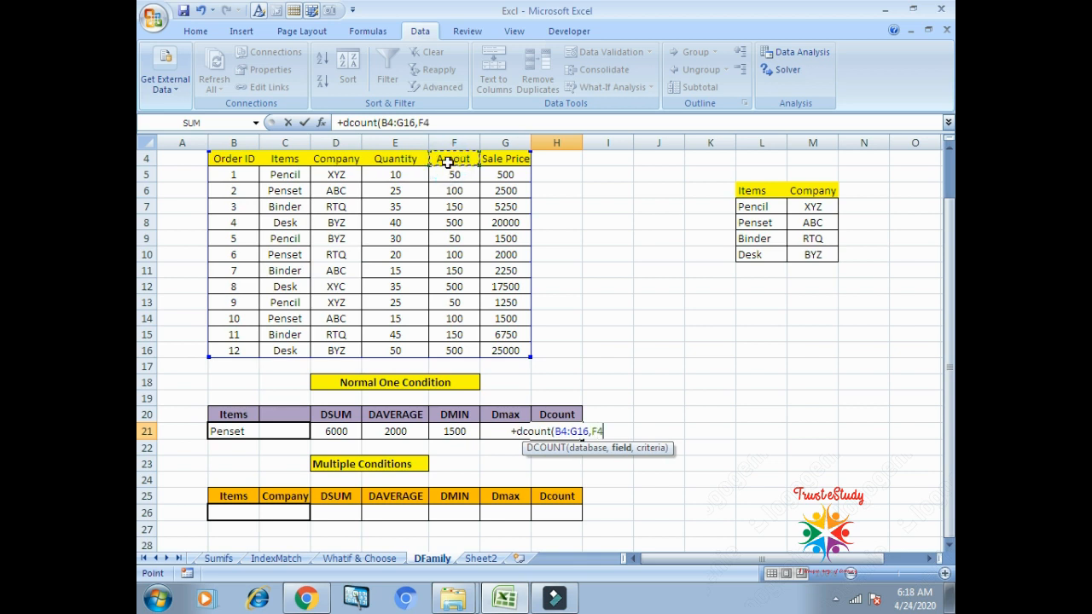
{"action": "type", "text": ","}
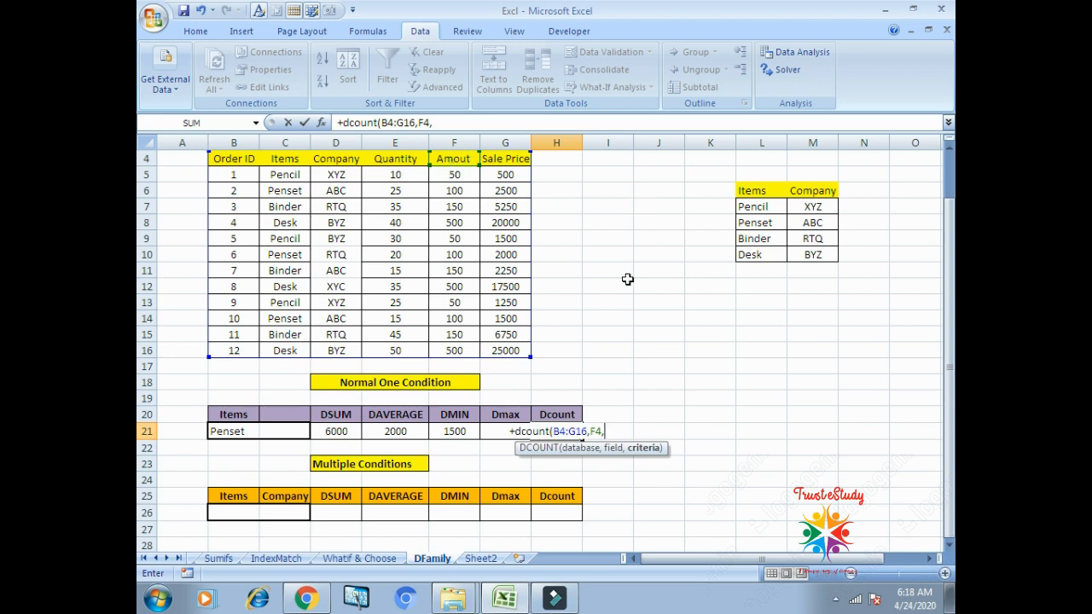
{"action": "left_click_drag", "start_coordinate": [235, 414], "coordinate": [241, 430]}
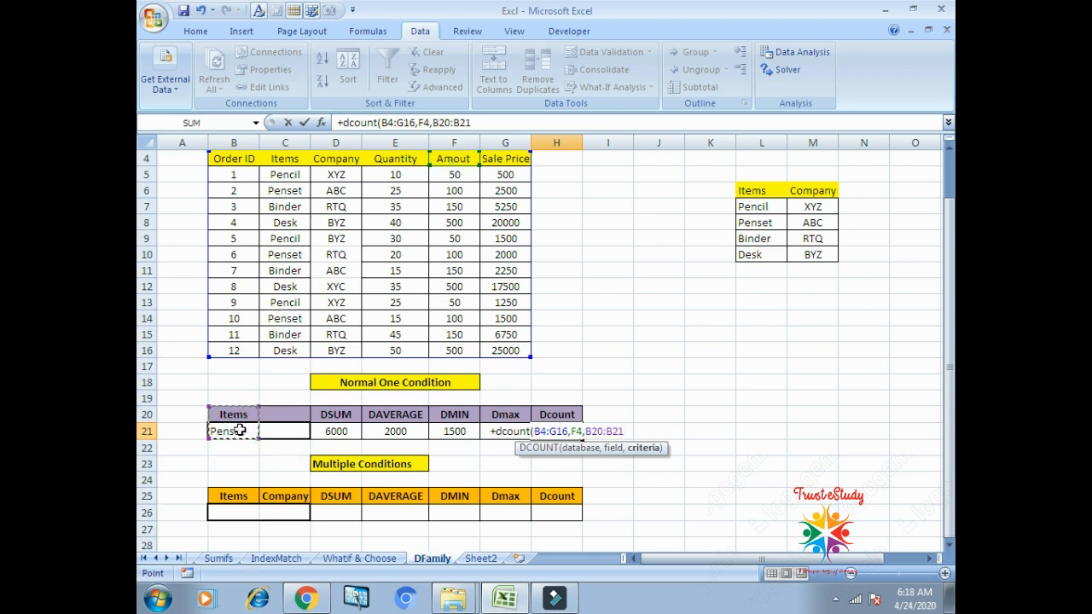
{"action": "key", "text": "Return"}
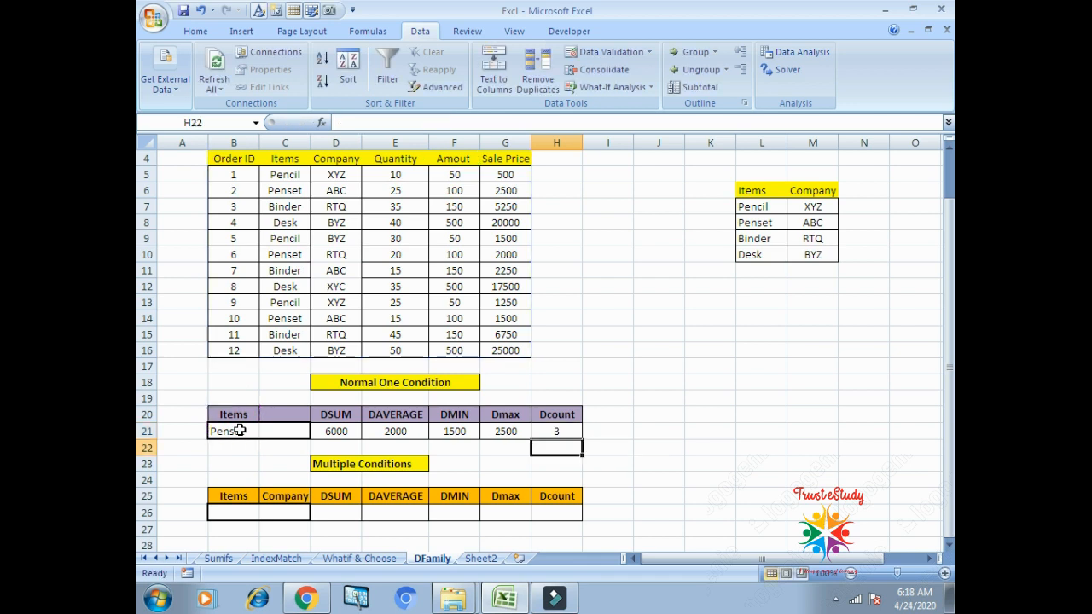
Review the item criterion in B21 and the DSUM, DAVERAGE, DMIN, DMAX and DCOUNT formulas in D21:H21
{"action": "key", "text": "Up"}
{"action": "key", "text": "Left"}
{"action": "key", "text": "Left"}
{"action": "key", "text": "Left"}
{"action": "key", "text": "Left"}
{"action": "key", "text": "Left"}
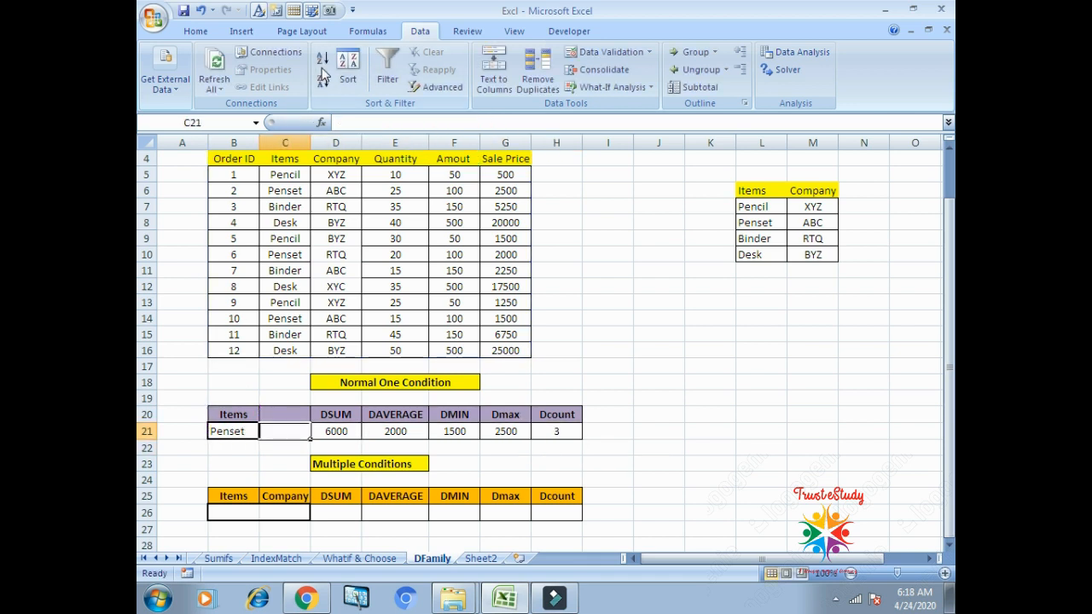
{"action": "left_click", "coordinate": [665, 381]}
{"action": "left_click", "coordinate": [228, 431]}
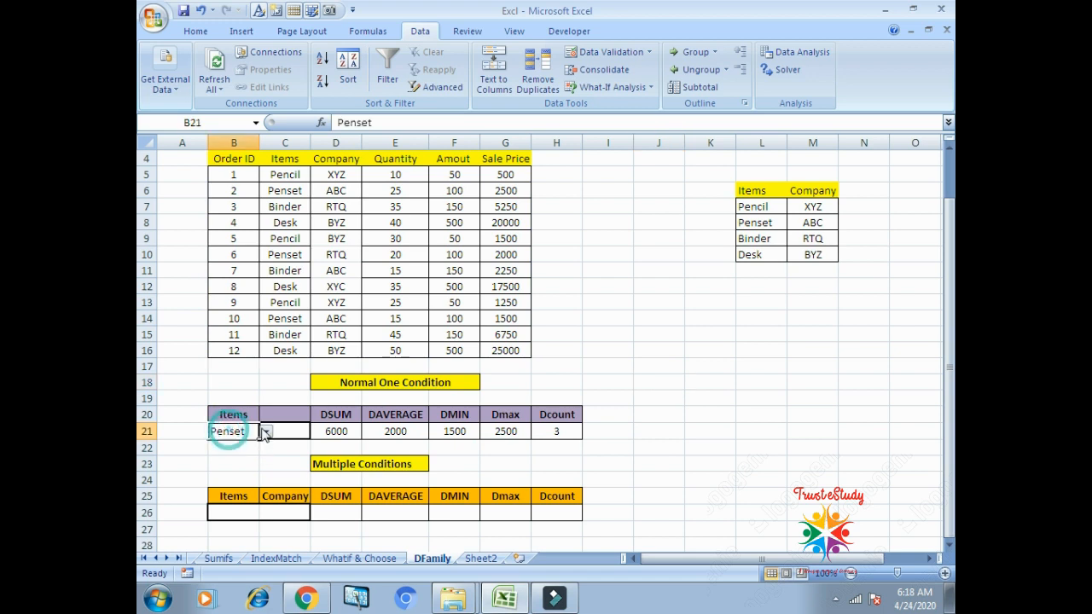
{"action": "left_click", "coordinate": [350, 432]}
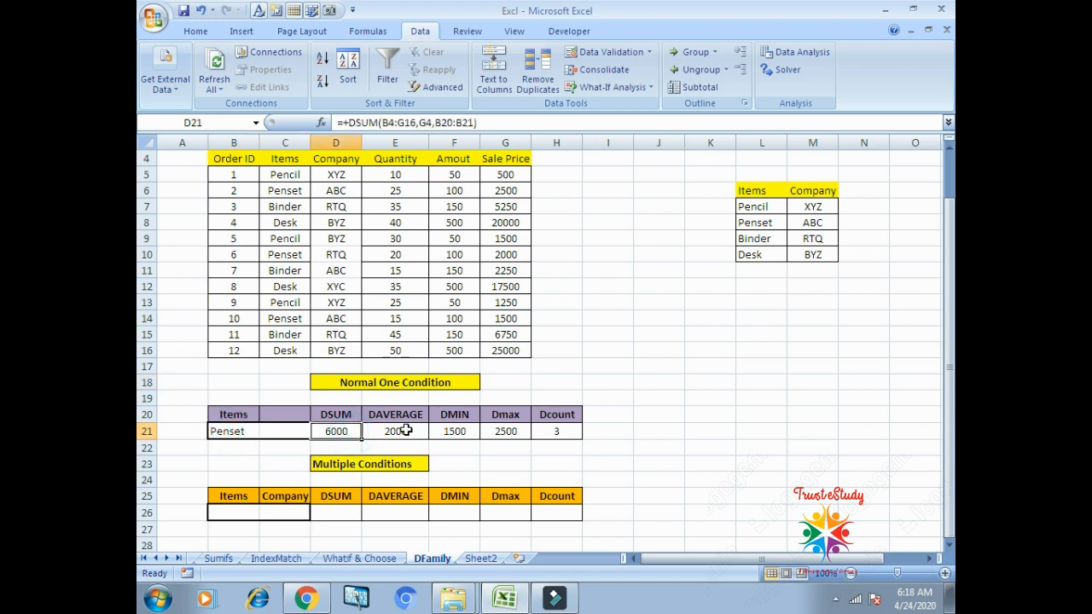
{"action": "left_click", "coordinate": [402, 431]}
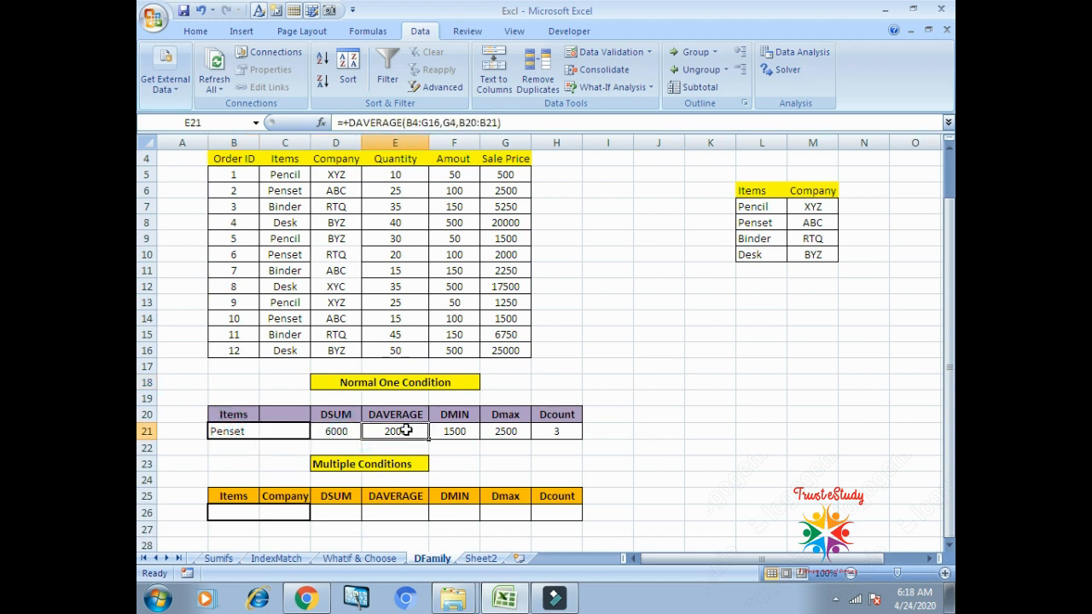
{"action": "left_click", "coordinate": [469, 431]}
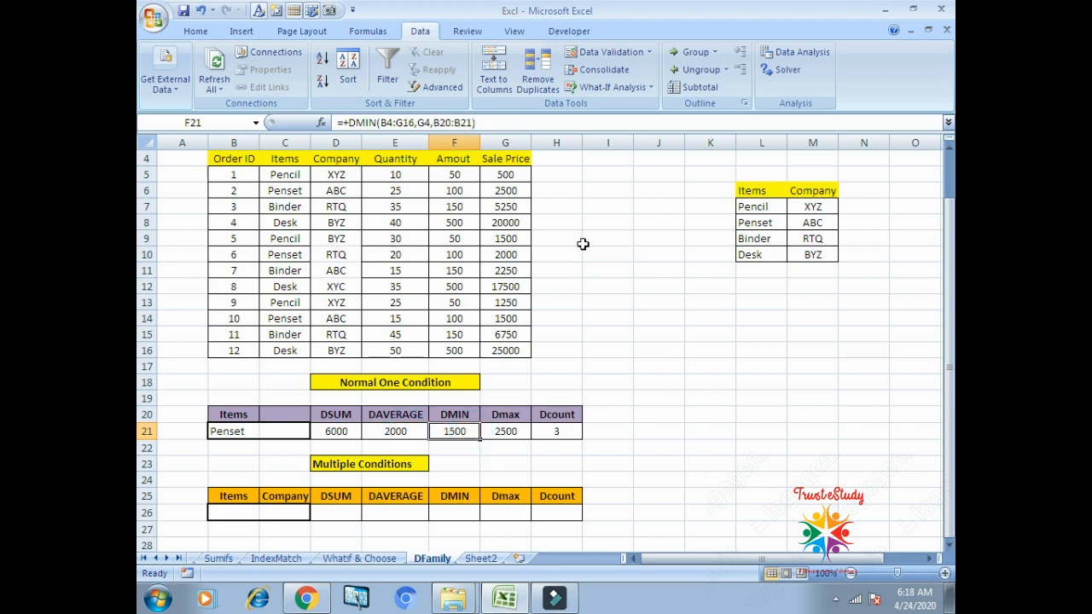
{"action": "left_click", "coordinate": [517, 429]}
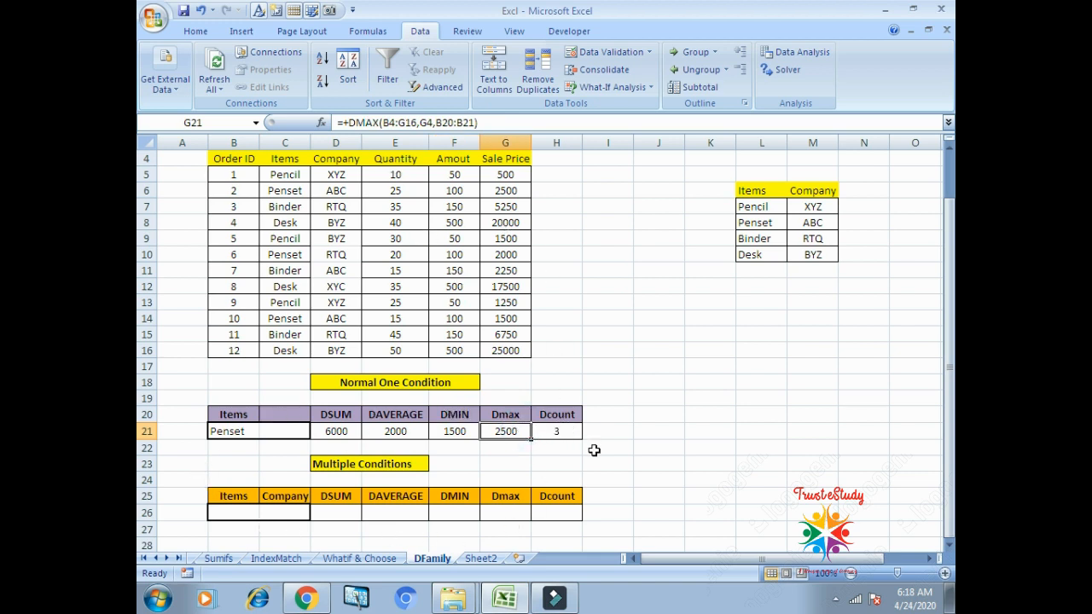
{"action": "left_click", "coordinate": [561, 434]}
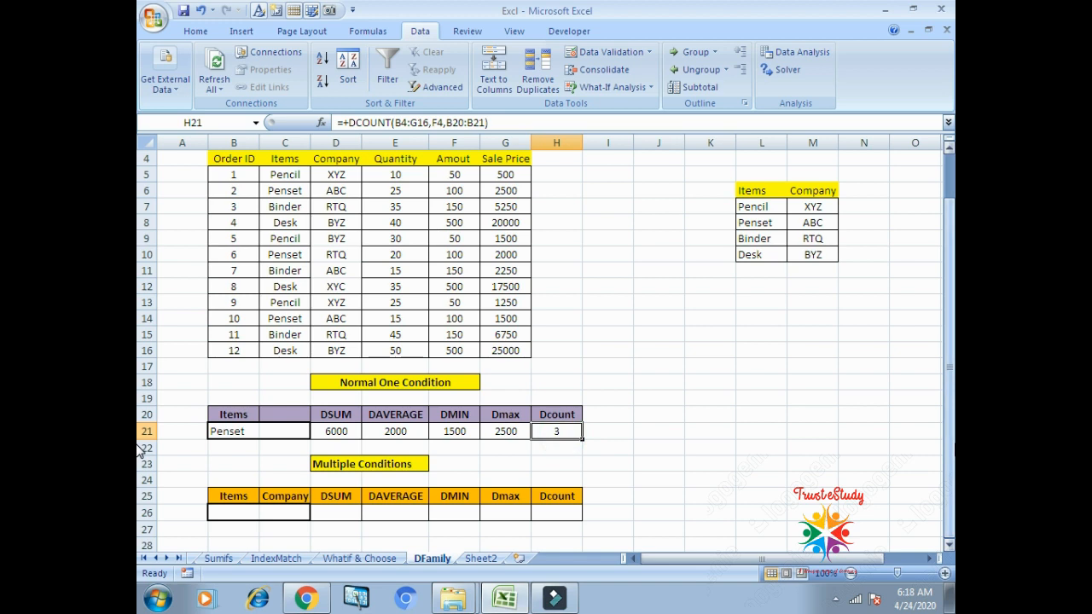
{"action": "key", "text": "Left"}
{"action": "key", "text": "Left"}
{"action": "key", "text": "Left"}
{"action": "key", "text": "Left"}
{"action": "key", "text": "Left"}
{"action": "key", "text": "Right"}
{"action": "key", "text": "Right"}
{"action": "key", "text": "Right"}
{"action": "key", "text": "Right"}
{"action": "key", "text": "Right"}
{"action": "key", "text": "Right"}
{"action": "key", "text": "Right"}
{"action": "key", "text": "Left"}
{"action": "key", "text": "Left"}
{"action": "key", "text": "Left"}
{"action": "key", "text": "Right"}
{"action": "key", "text": "Right"}
{"action": "key", "text": "Right"}
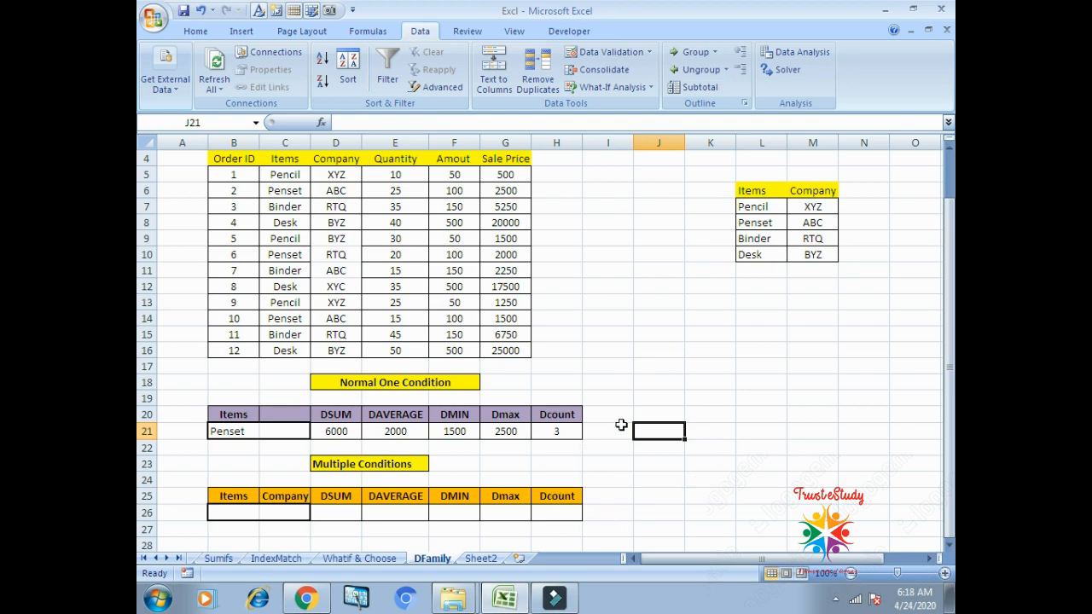
Examine the Multiple Conditions block and its Items and Company criteria cells in row 26
{"action": "scroll", "coordinate": [679, 404], "scroll_direction": "down", "scroll_amount": 2}
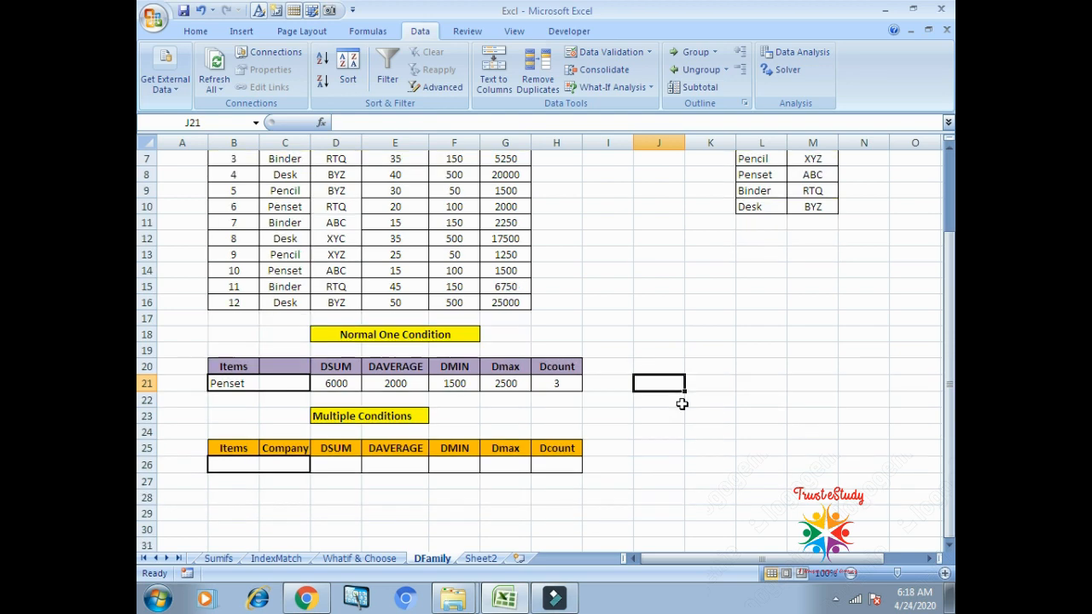
{"action": "left_click", "coordinate": [257, 465]}
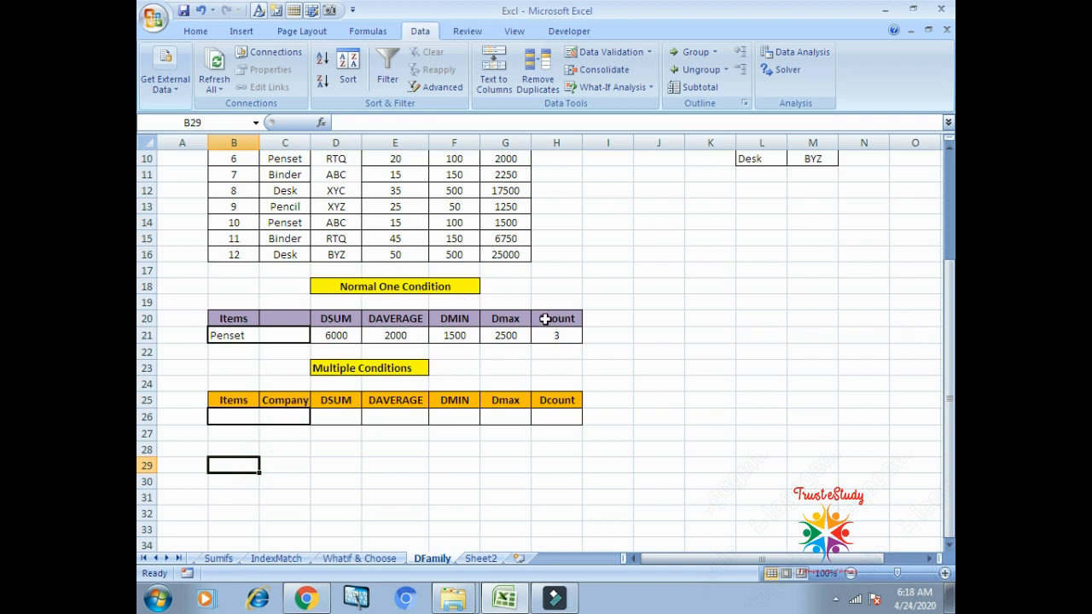
{"action": "scroll", "coordinate": [762, 418], "scroll_direction": "up", "scroll_amount": 1}
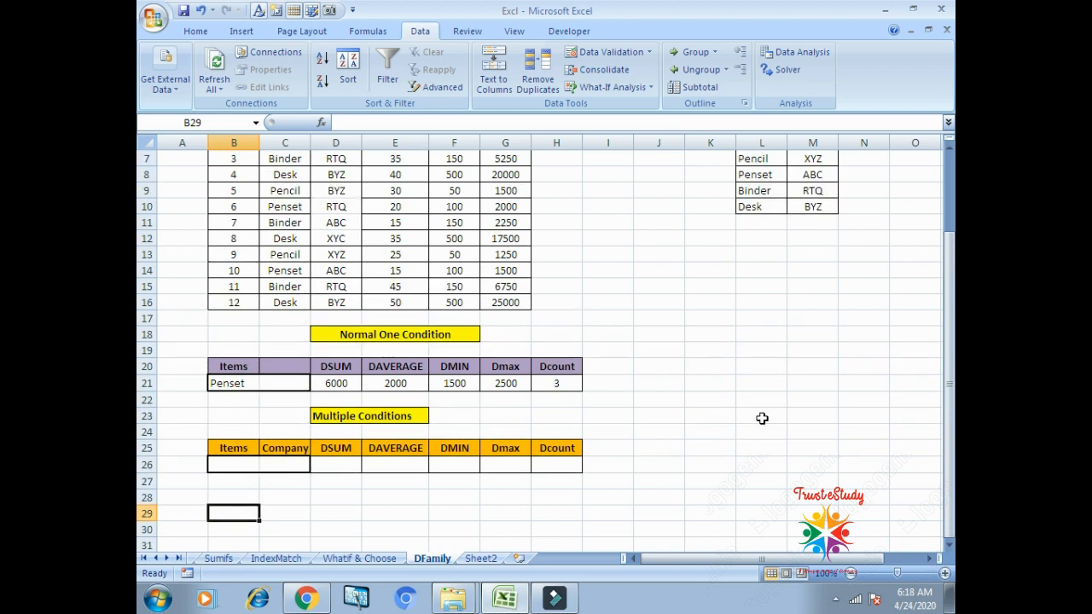
{"action": "left_click", "coordinate": [563, 415]}
{"action": "key", "text": "Left"}
{"action": "key", "text": "Left"}
{"action": "key", "text": "Left"}
{"action": "key", "text": "Left"}
{"action": "key", "text": "Left"}
{"action": "key", "text": "Left"}
{"action": "key", "text": "Left"}
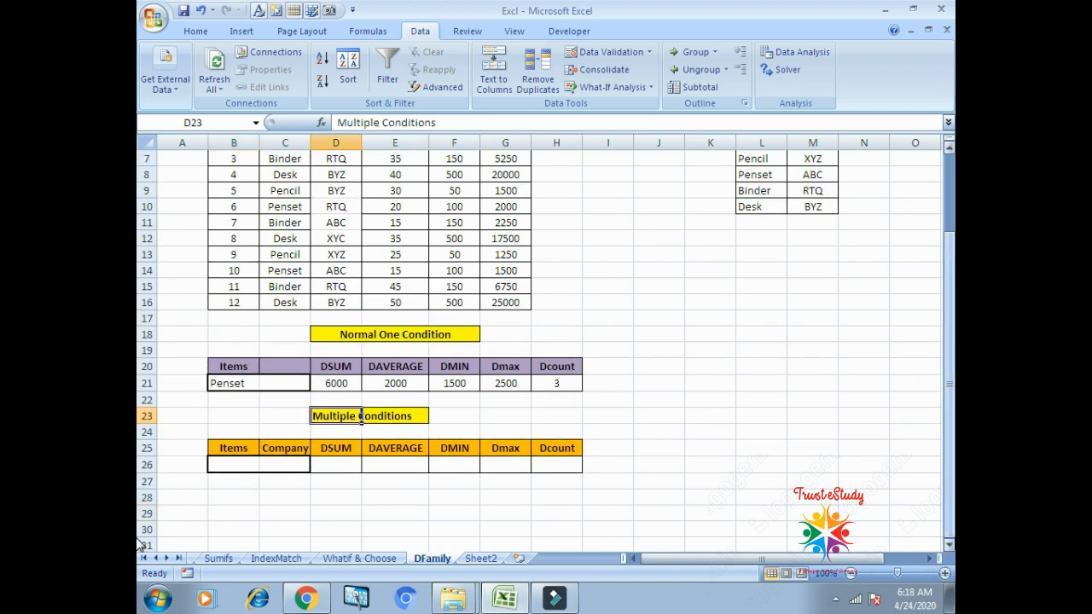
{"action": "key", "text": "Down"}
{"action": "key", "text": "Down"}
{"action": "key", "text": "Down"}
{"action": "key", "text": "Right"}
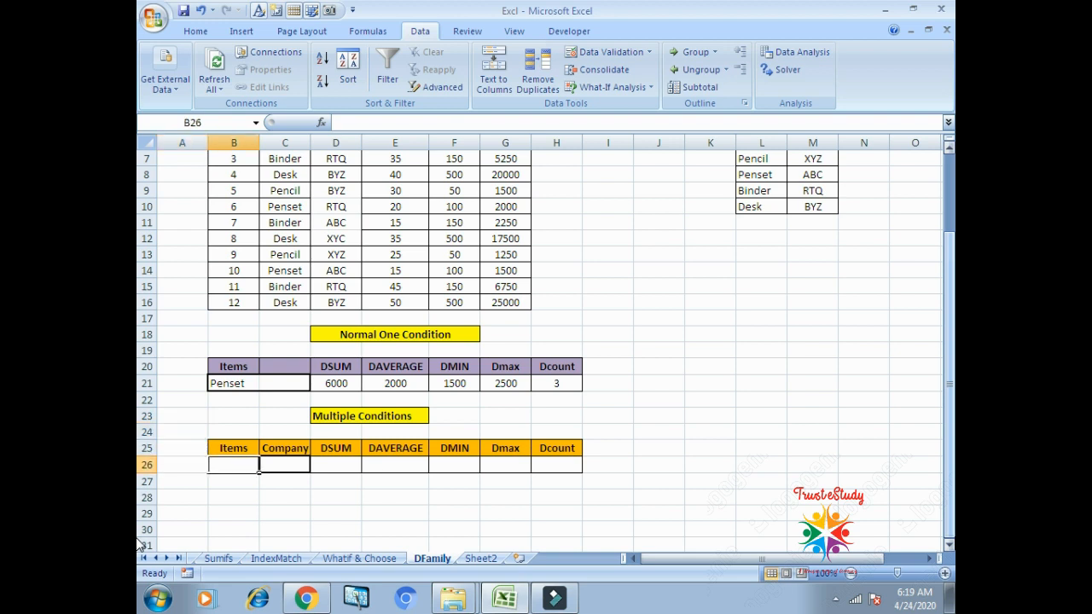
{"action": "key", "text": "Down"}
{"action": "key", "text": "Down"}
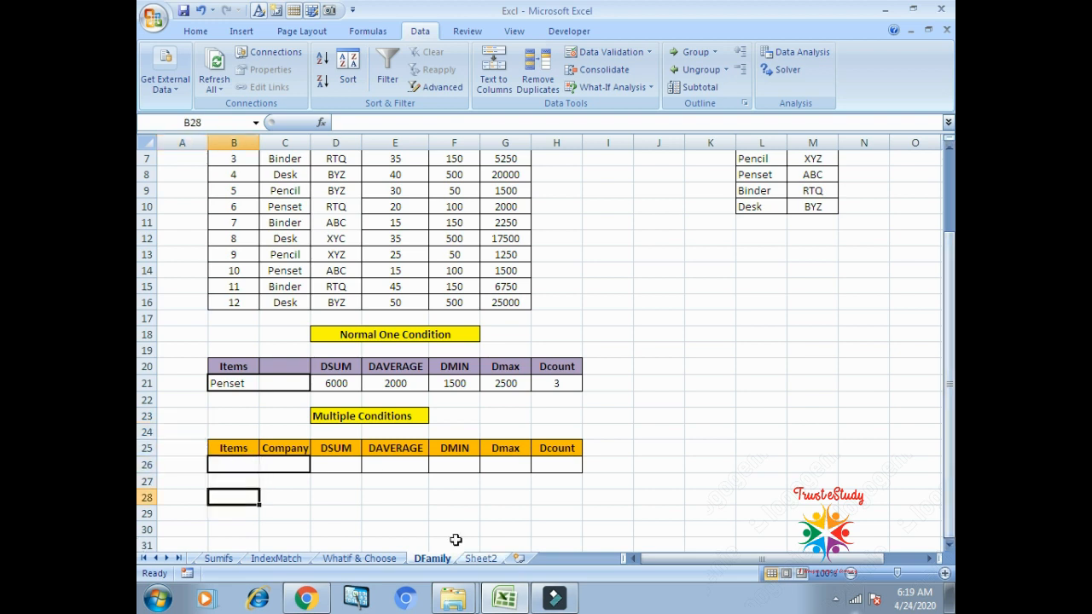
Add a list validation drop-down to the Items criteria cell B26, using L7:L10 as the source
{"action": "left_click", "coordinate": [226, 465]}
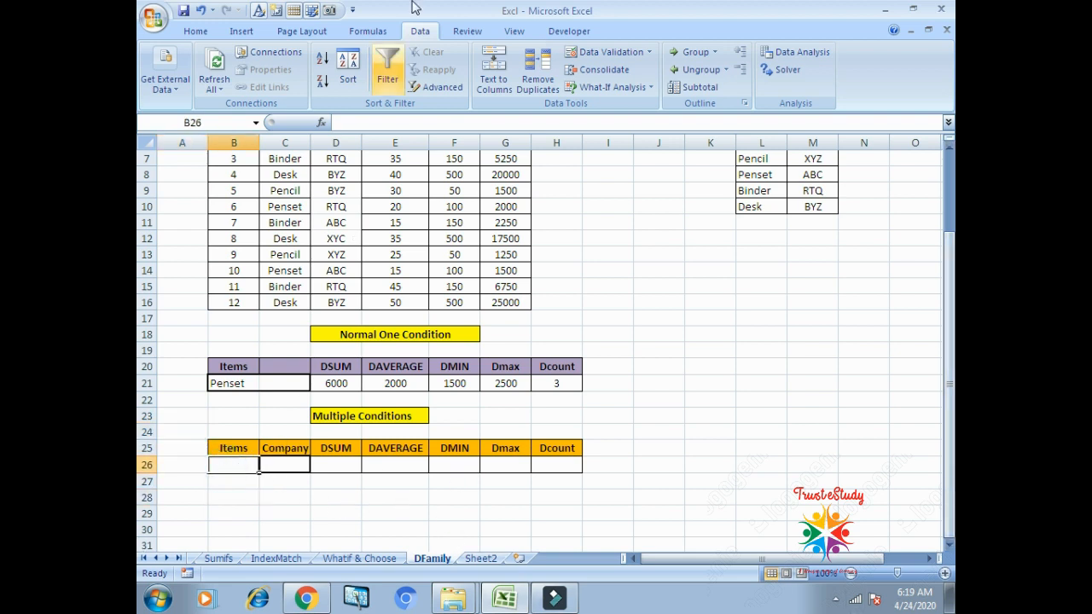
{"action": "left_click", "coordinate": [648, 53]}
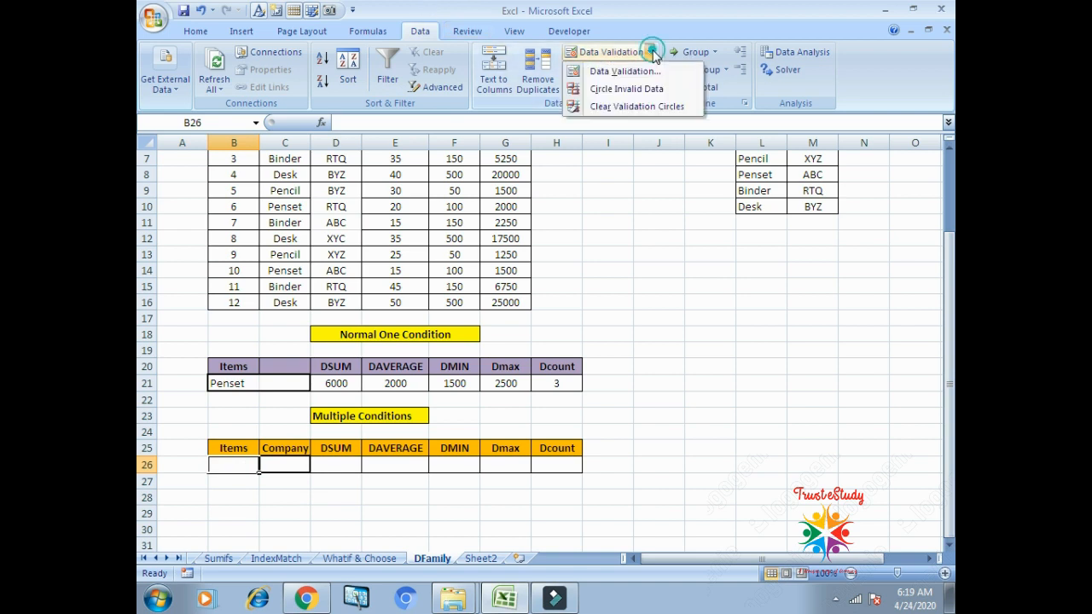
{"action": "left_click", "coordinate": [633, 71]}
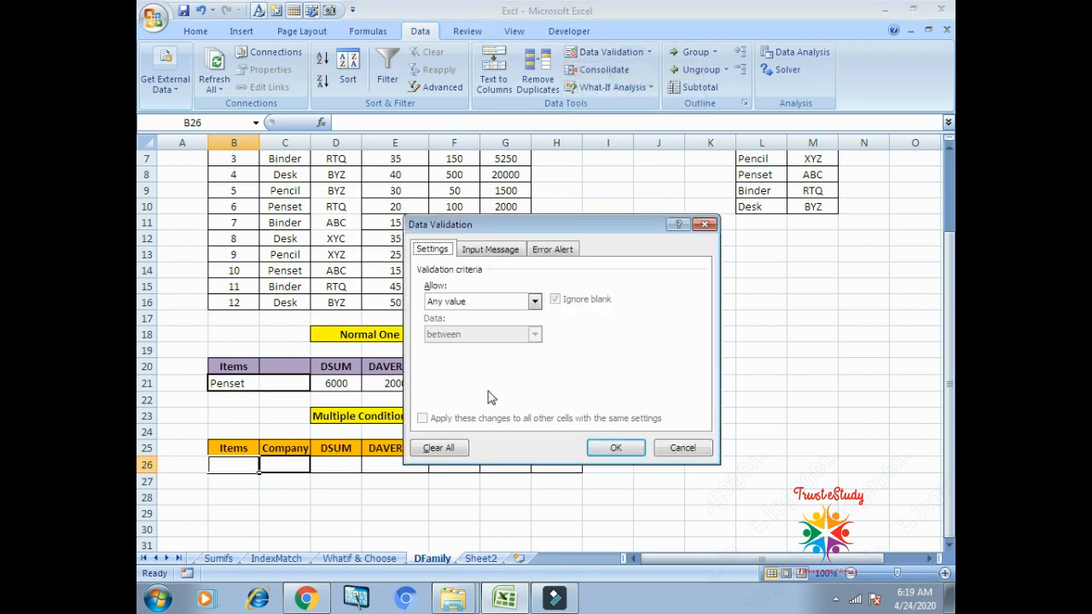
{"action": "left_click", "coordinate": [533, 303]}
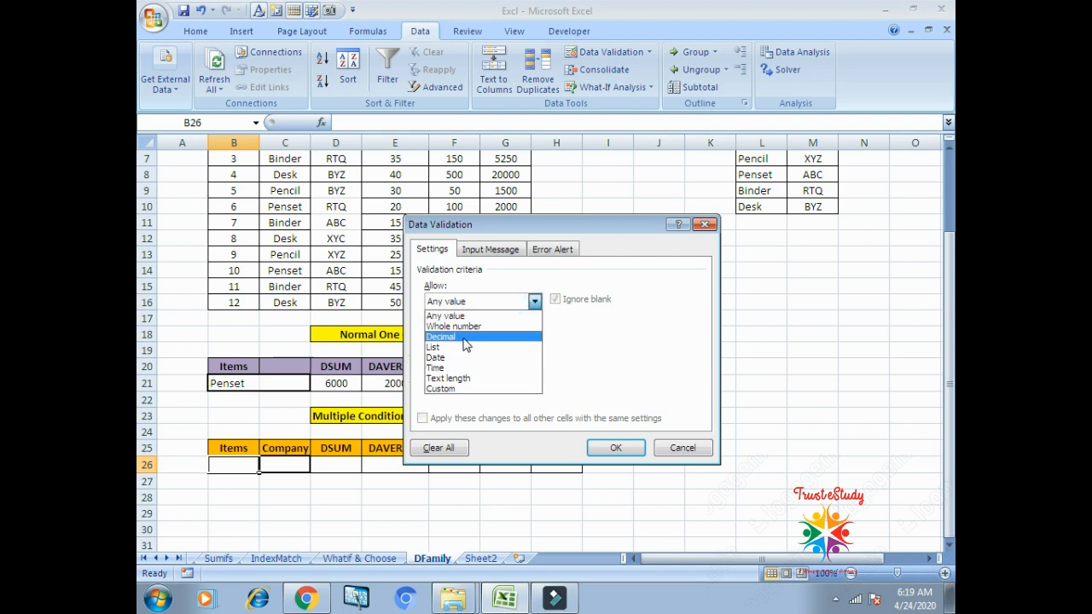
{"action": "left_click", "coordinate": [446, 348]}
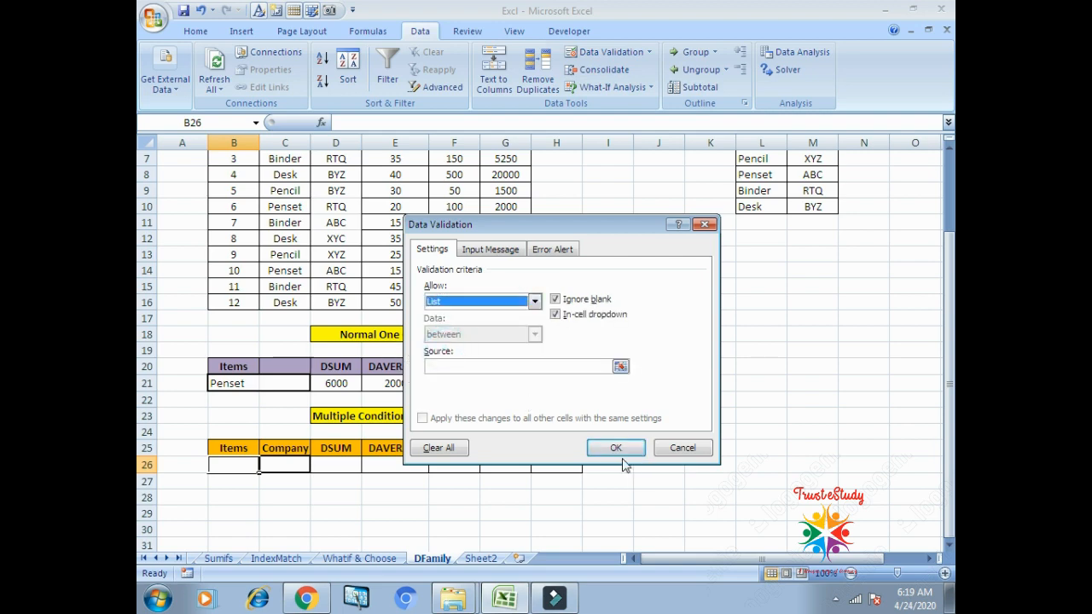
{"action": "left_click", "coordinate": [622, 368]}
{"action": "scroll", "coordinate": [865, 378], "scroll_direction": "up", "scroll_amount": 2}
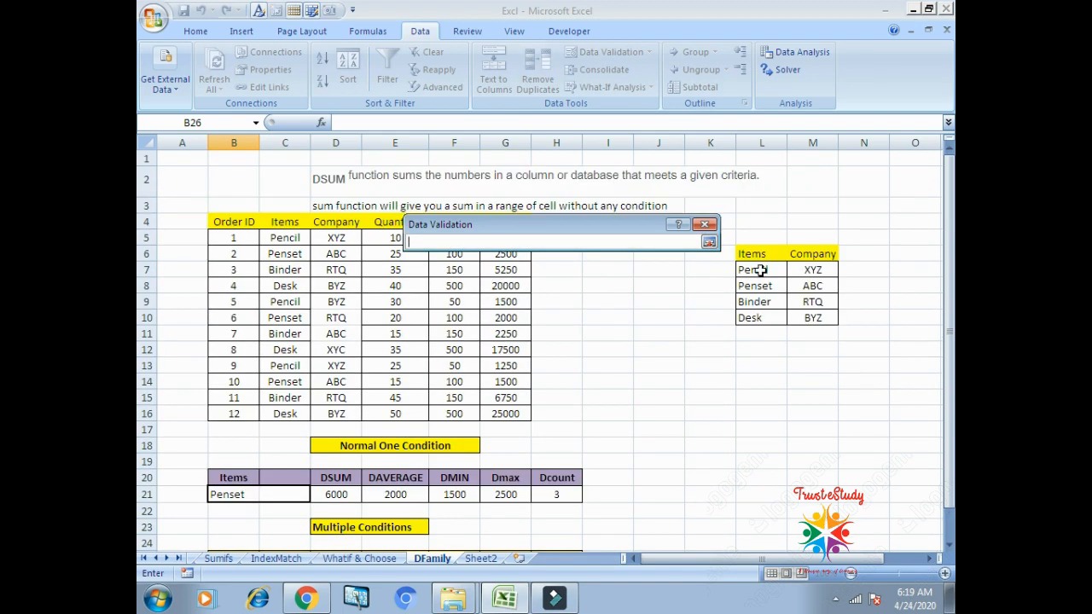
{"action": "left_click_drag", "start_coordinate": [748, 270], "coordinate": [763, 314]}
{"action": "left_click", "coordinate": [709, 242]}
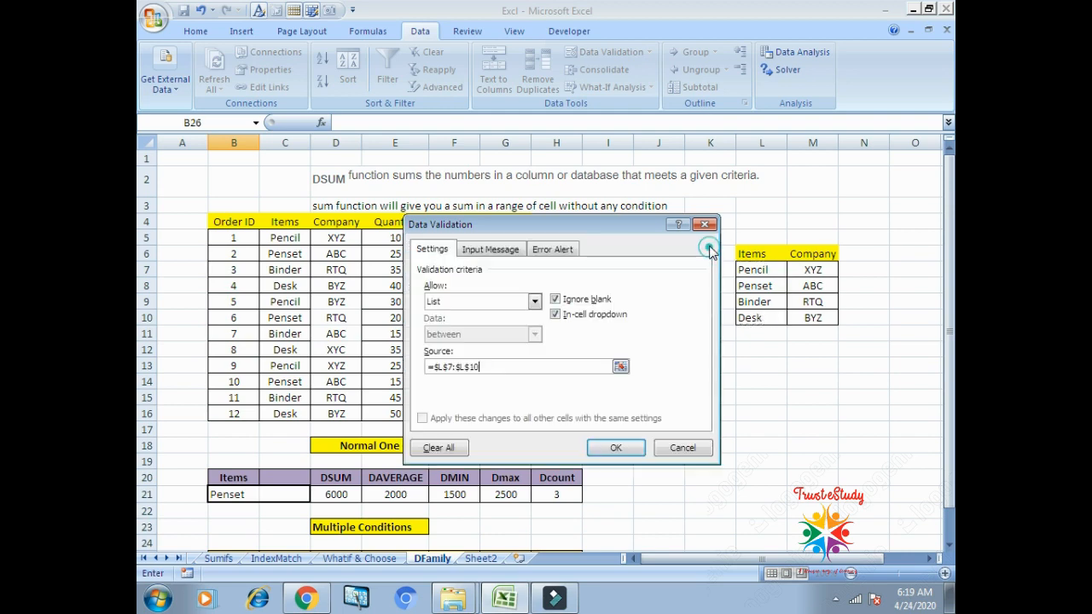
{"action": "left_click", "coordinate": [637, 443]}
{"action": "scroll", "coordinate": [637, 441], "scroll_direction": "down", "scroll_amount": 2}
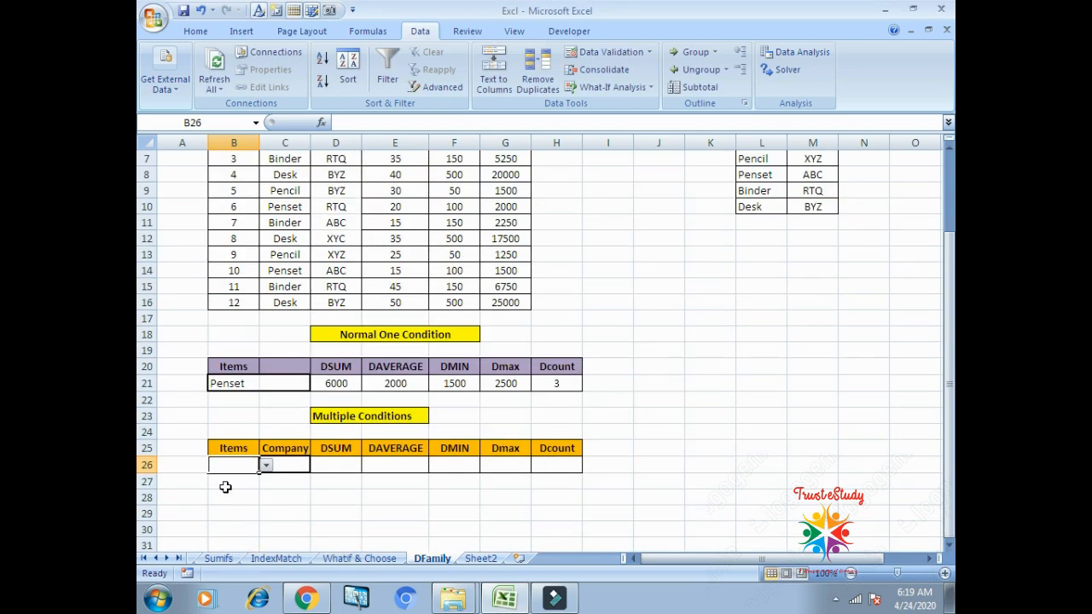
Add a list validation drop-down to the Company criteria cell C26, using M7:M10 as the source
{"action": "left_click", "coordinate": [299, 463]}
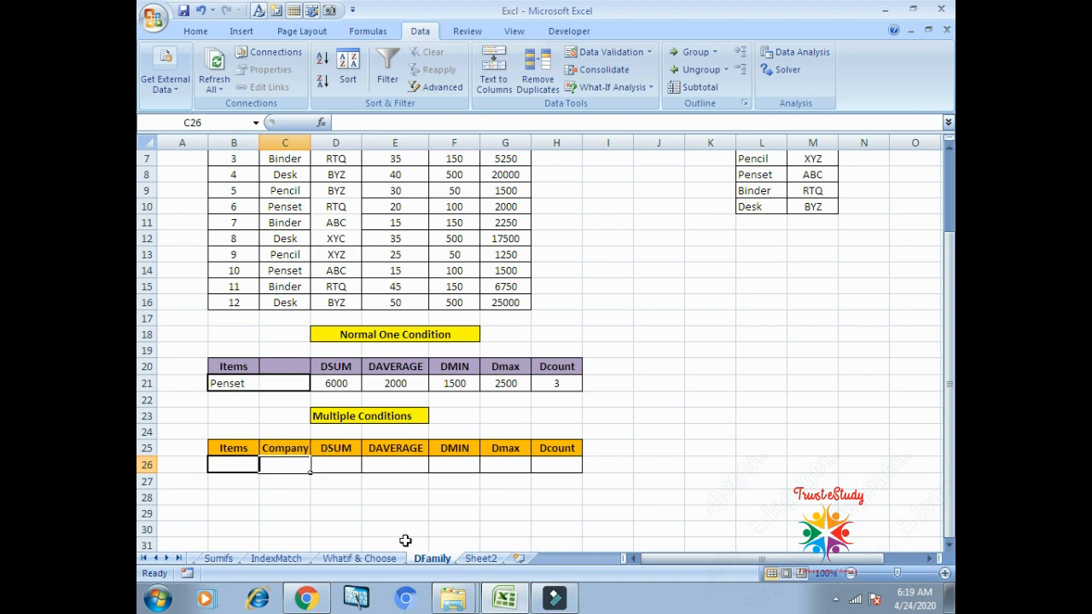
{"action": "scroll", "coordinate": [885, 315], "scroll_direction": "up", "scroll_amount": 1}
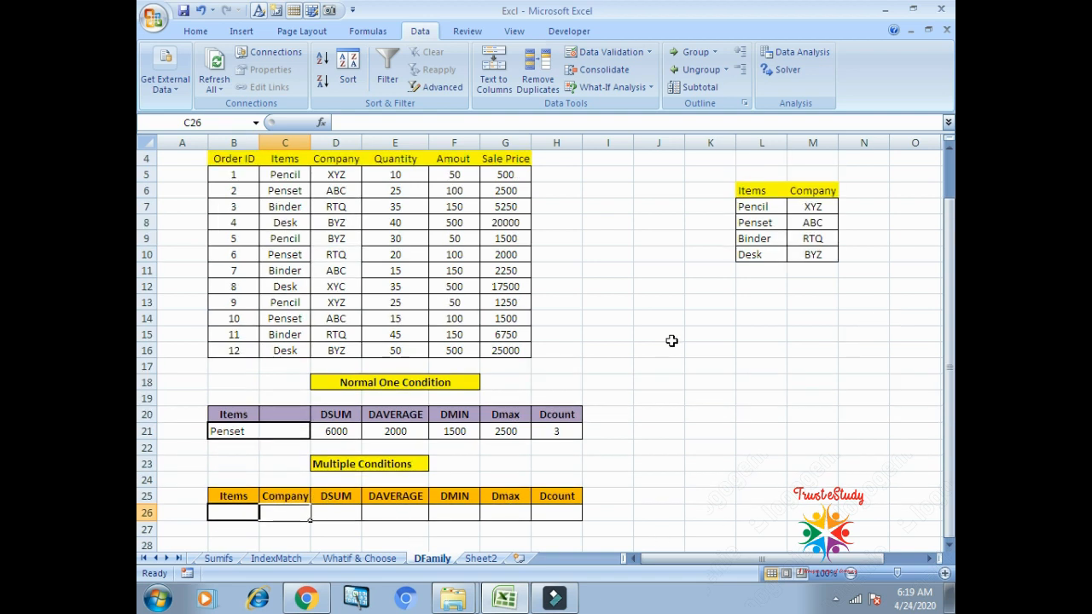
{"action": "scroll", "coordinate": [717, 363], "scroll_direction": "down", "scroll_amount": 1}
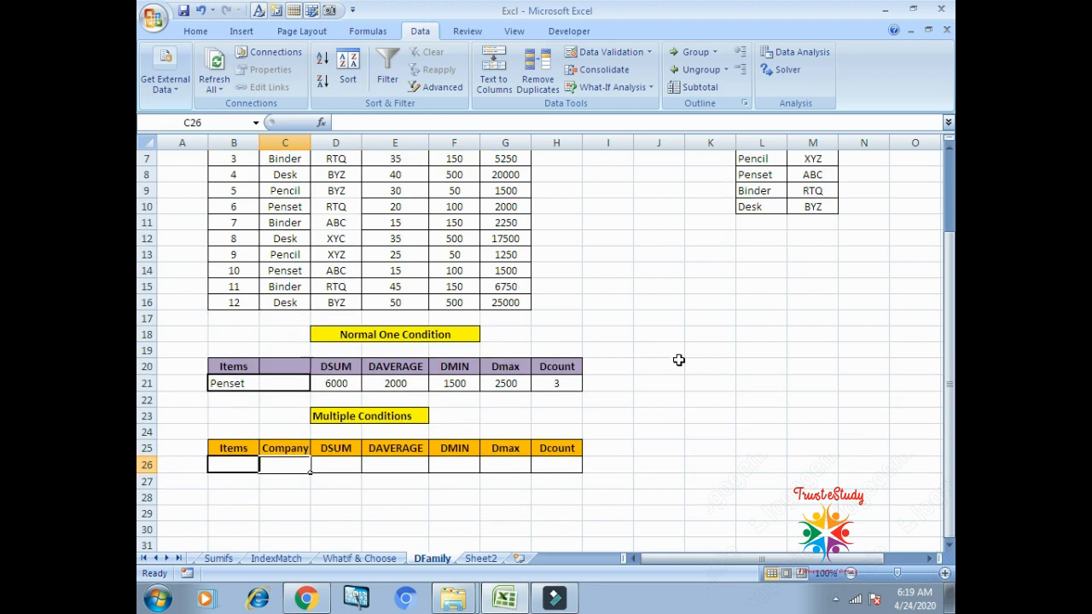
{"action": "left_click", "coordinate": [649, 52]}
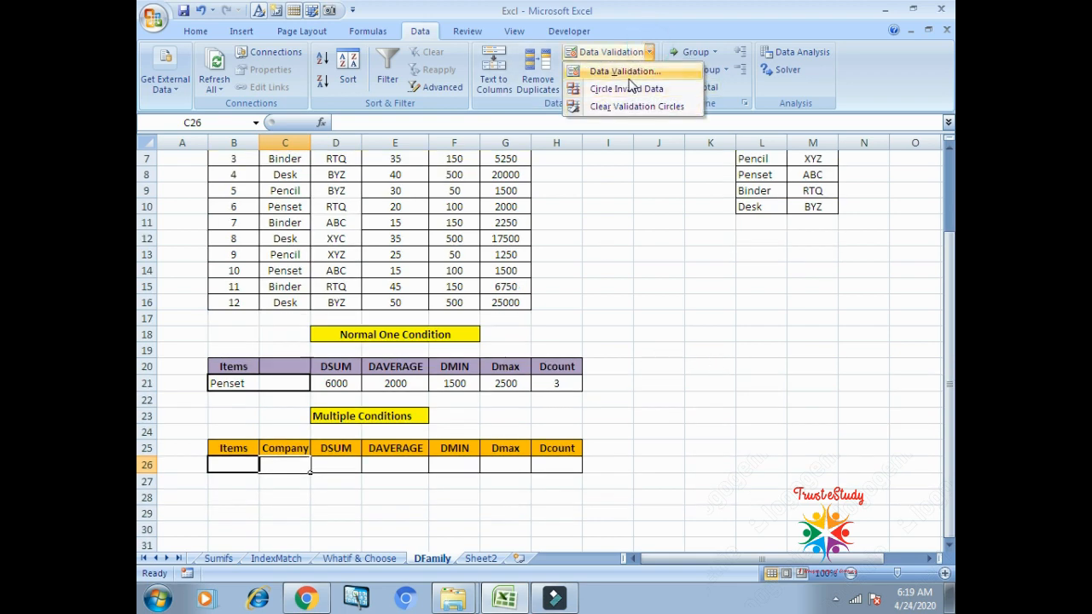
{"action": "left_click", "coordinate": [626, 73]}
{"action": "left_click", "coordinate": [534, 301]}
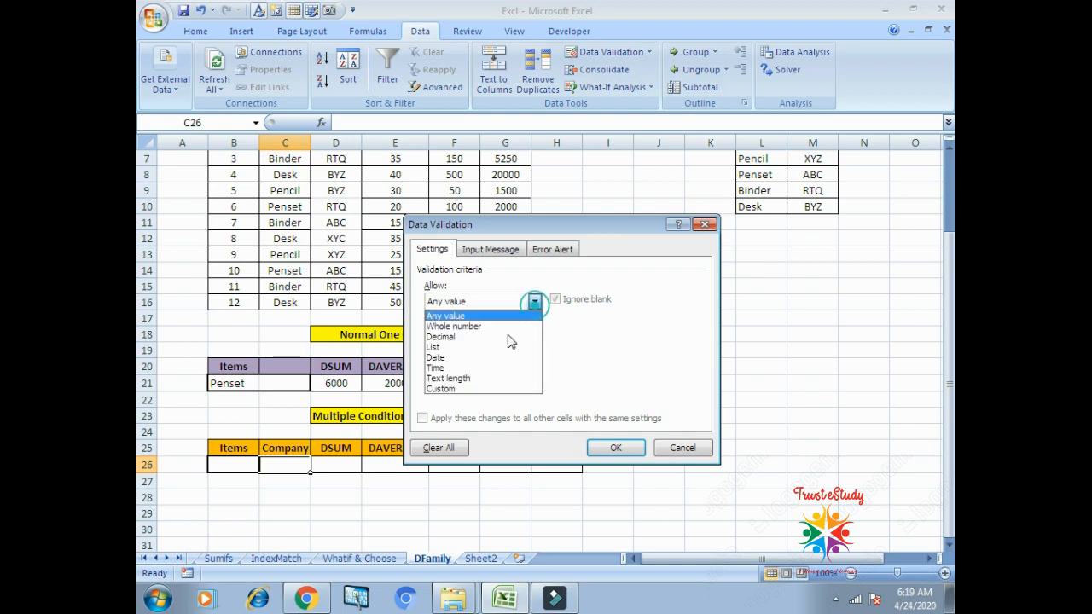
{"action": "left_click", "coordinate": [485, 347]}
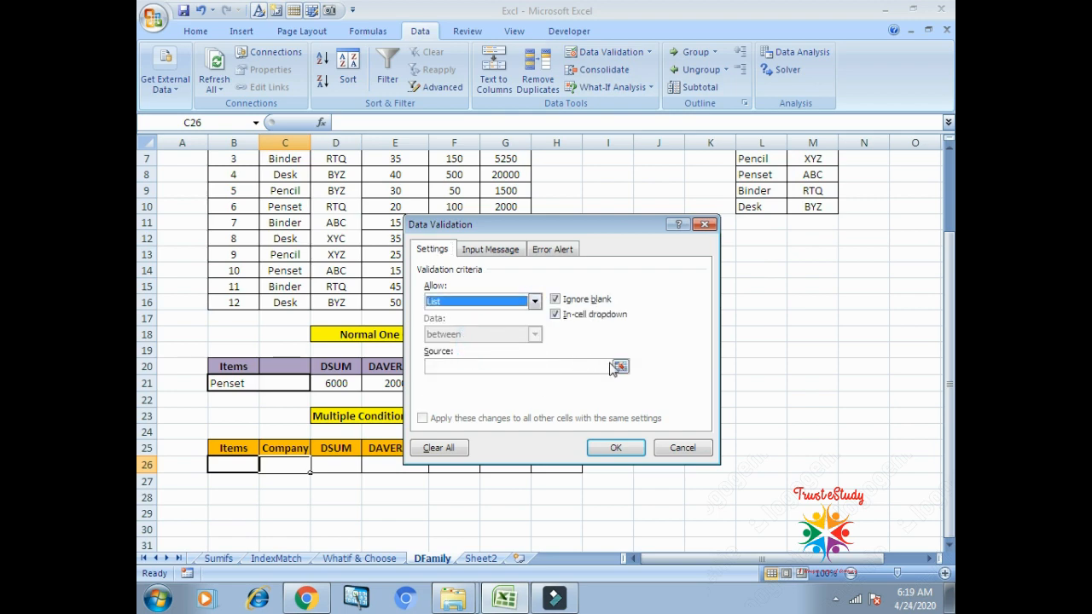
{"action": "left_click", "coordinate": [619, 367]}
{"action": "scroll", "coordinate": [612, 367], "scroll_direction": "up", "scroll_amount": 2}
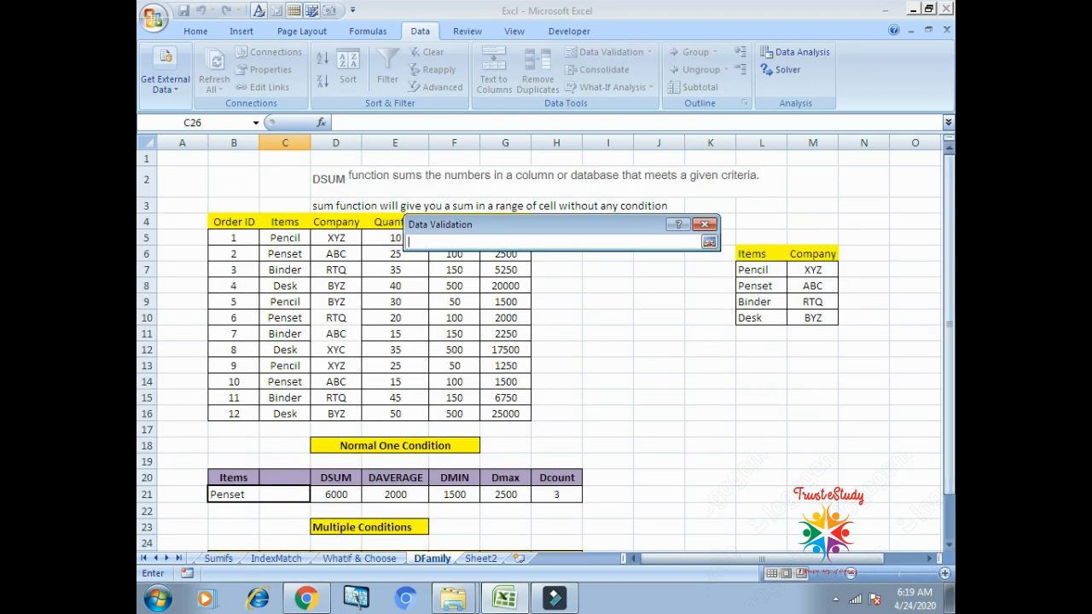
{"action": "left_click_drag", "start_coordinate": [810, 269], "coordinate": [811, 285]}
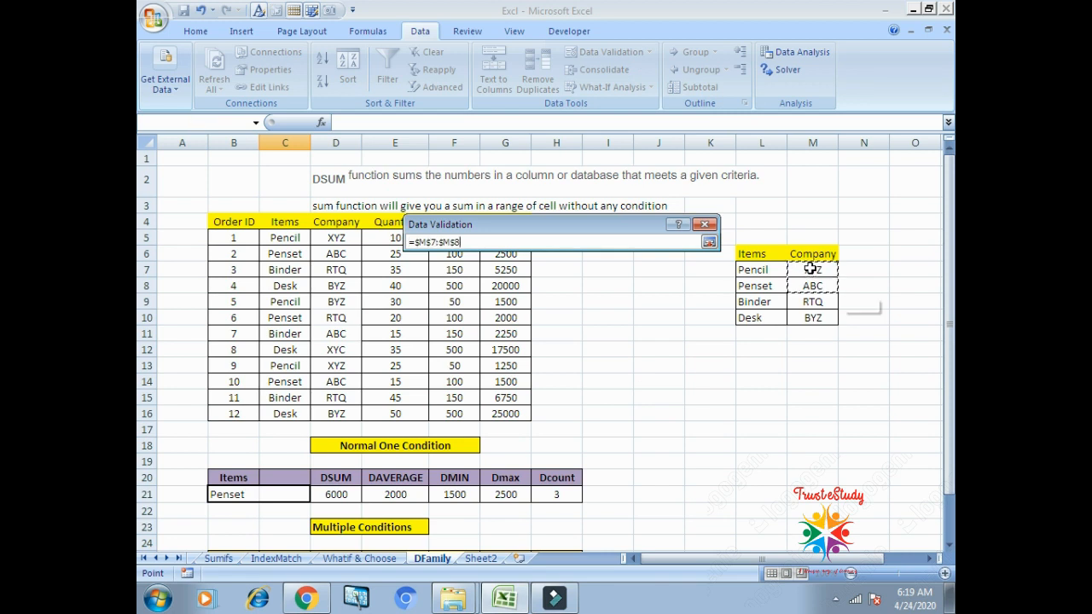
{"action": "key", "text": "shift+Down"}
{"action": "key", "text": "shift+Down"}
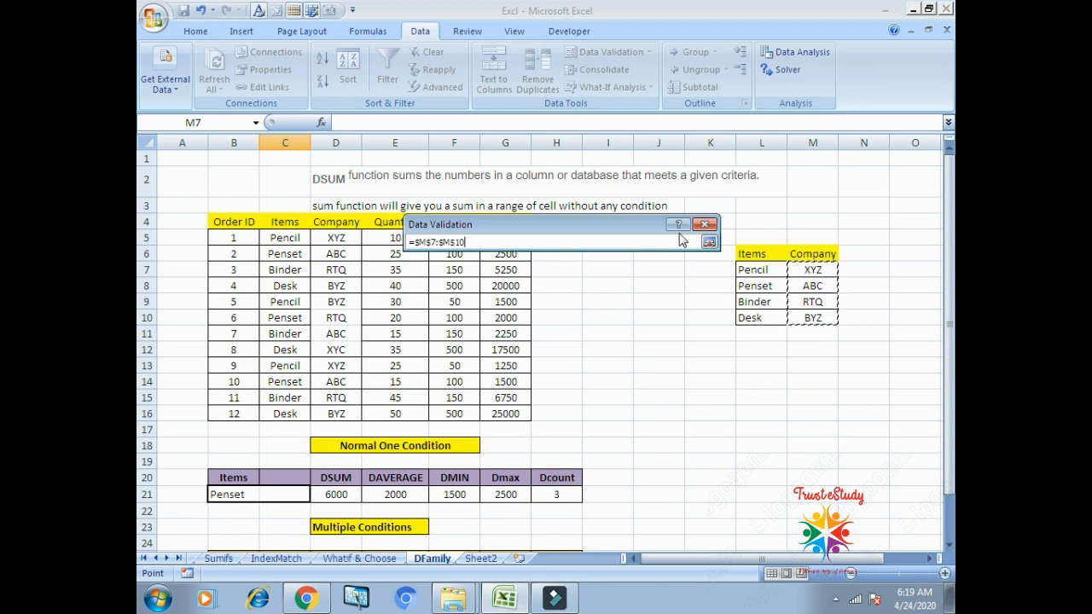
{"action": "left_click", "coordinate": [709, 241]}
{"action": "left_click", "coordinate": [626, 445]}
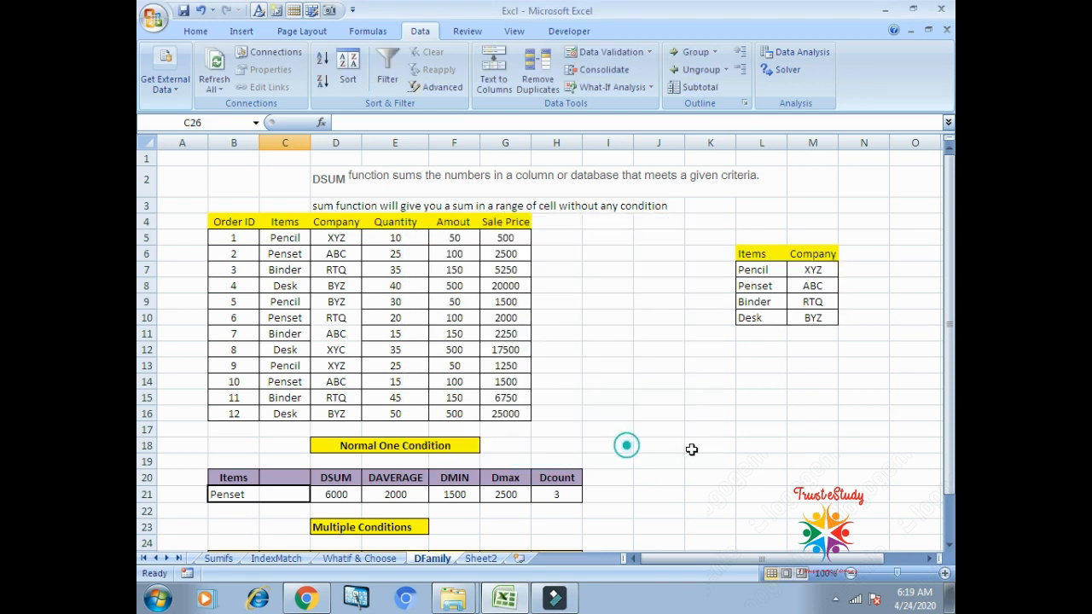
Check the choices offered by the drop-down lists in B26 and C26 without picking any
{"action": "left_click", "coordinate": [691, 450]}
{"action": "scroll", "coordinate": [699, 444], "scroll_direction": "down", "scroll_amount": 2}
{"action": "left_click", "coordinate": [292, 480]}
{"action": "left_click", "coordinate": [295, 468]}
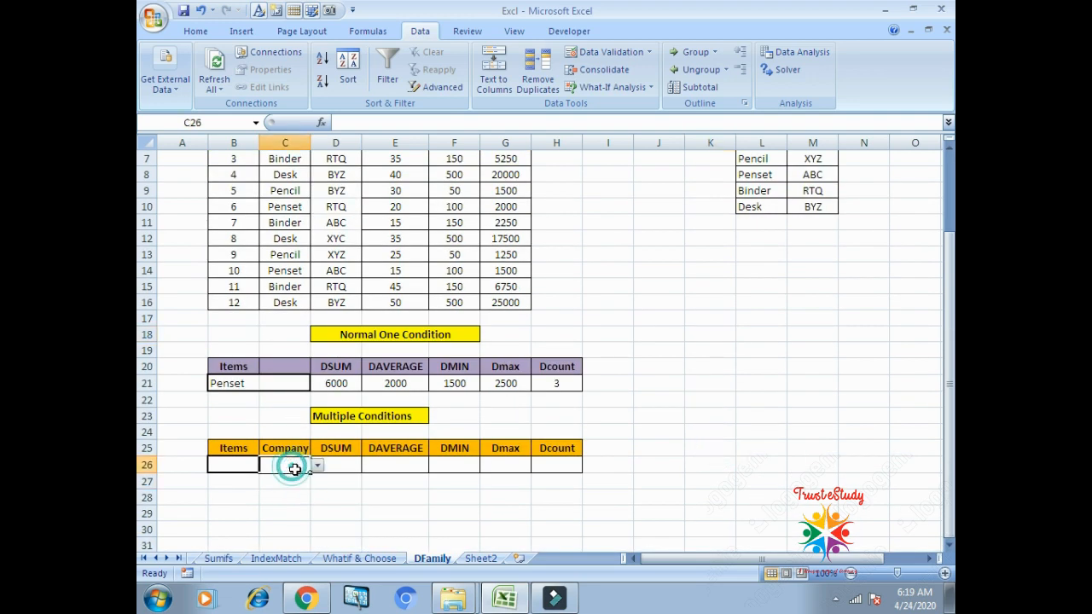
{"action": "left_click", "coordinate": [243, 465]}
{"action": "left_click", "coordinate": [266, 465]}
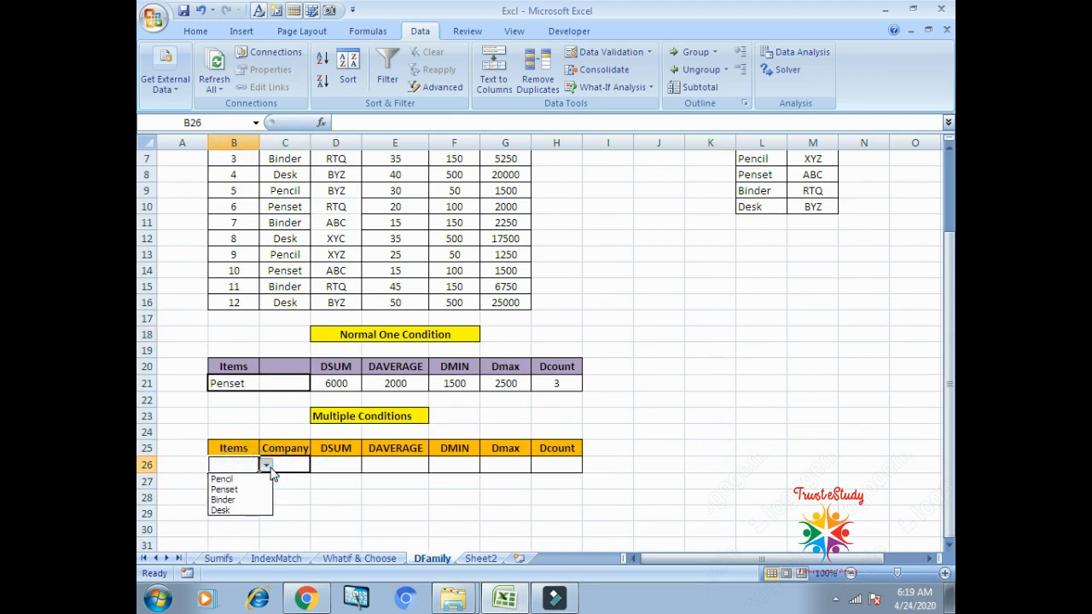
{"action": "key", "text": "Escape"}
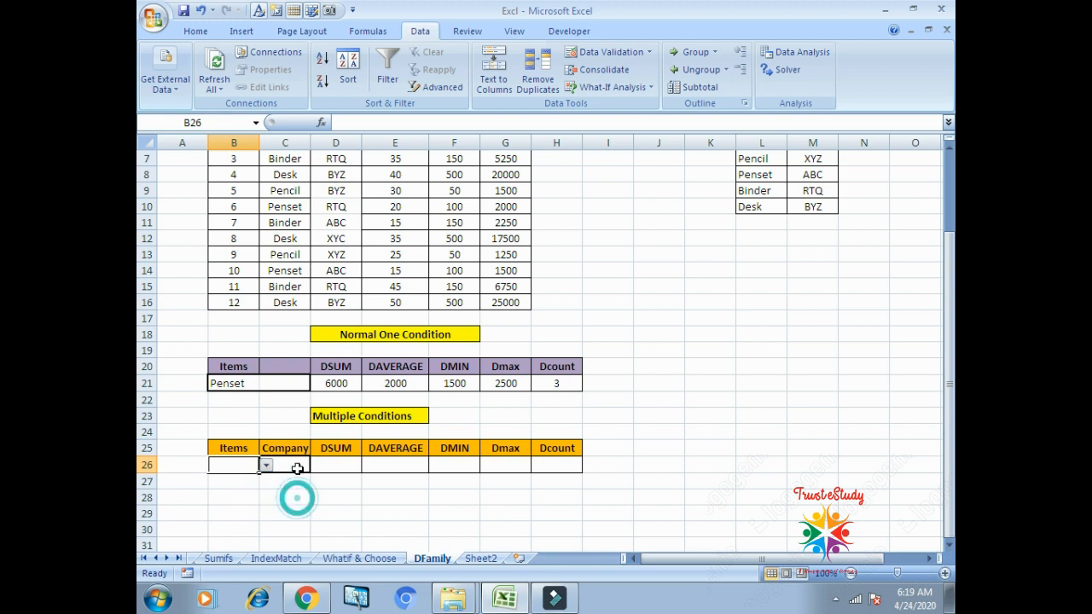
{"action": "left_click", "coordinate": [295, 468]}
{"action": "left_click", "coordinate": [314, 466]}
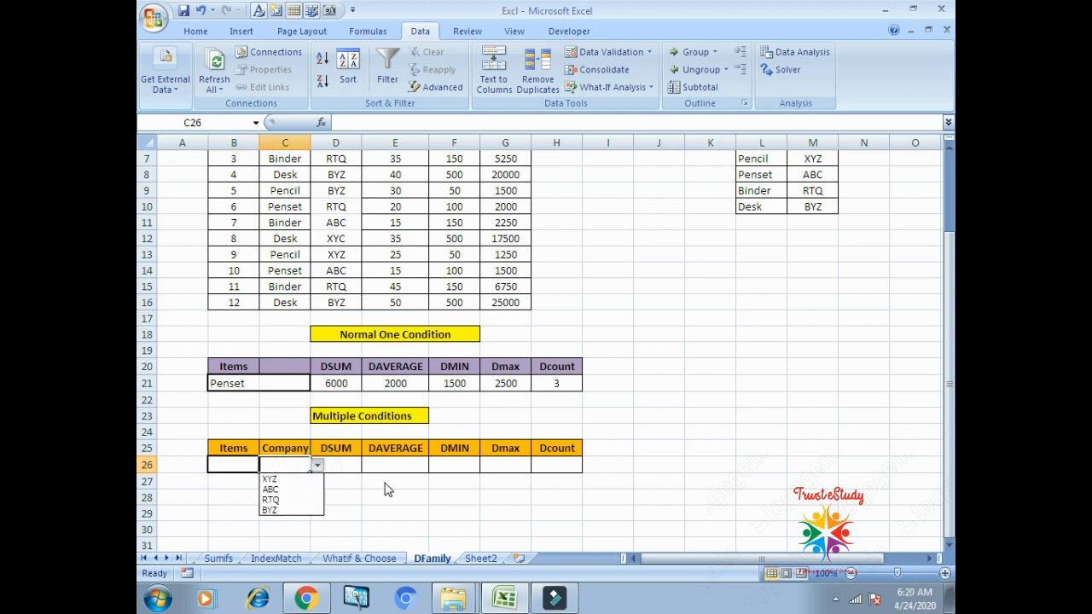
{"action": "left_click", "coordinate": [380, 483]}
Enter a DSUM formula in D26 using database B4:G16, the Sale Price header G4 as field and criteria B25:C260
{"action": "left_click", "coordinate": [349, 465]}
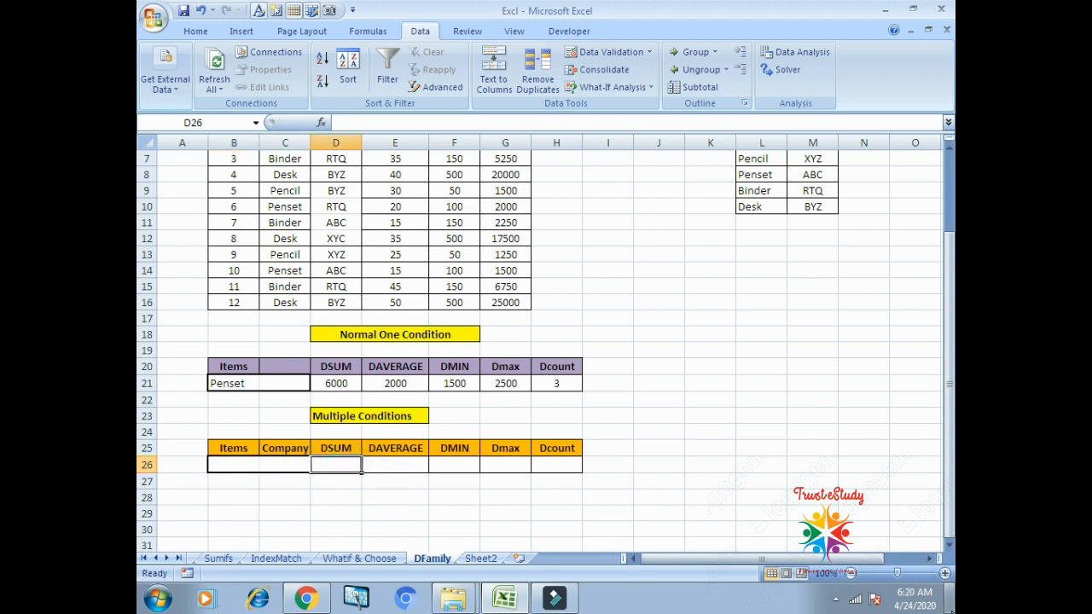
{"action": "type", "text": "+sy"}
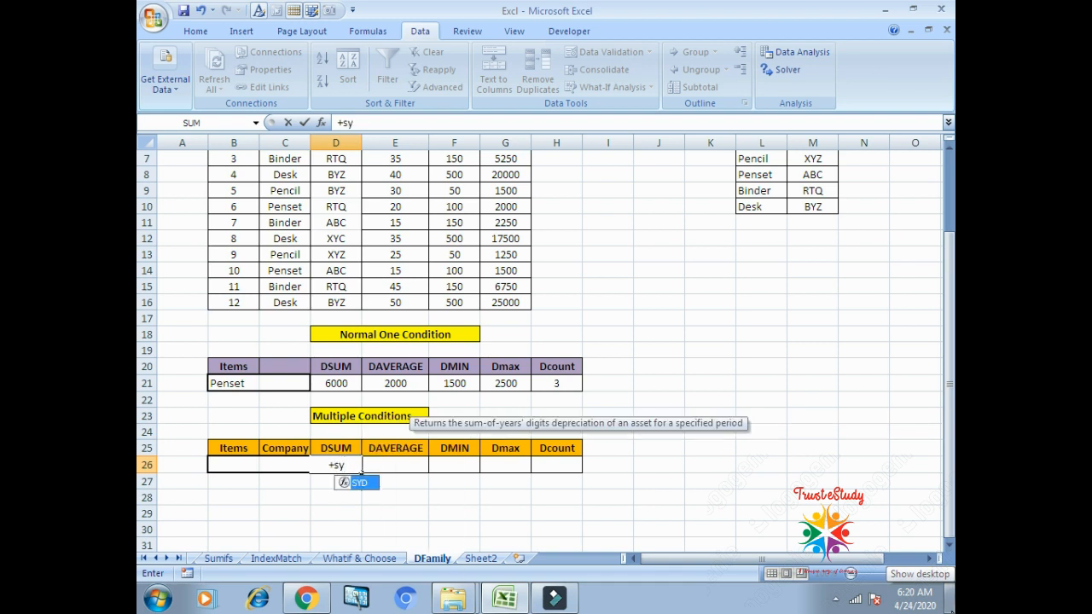
{"action": "key", "text": "BackSpace"}
{"action": "key", "text": "BackSpace"}
{"action": "key", "text": "BackSpace"}
{"action": "type", "text": "+"}
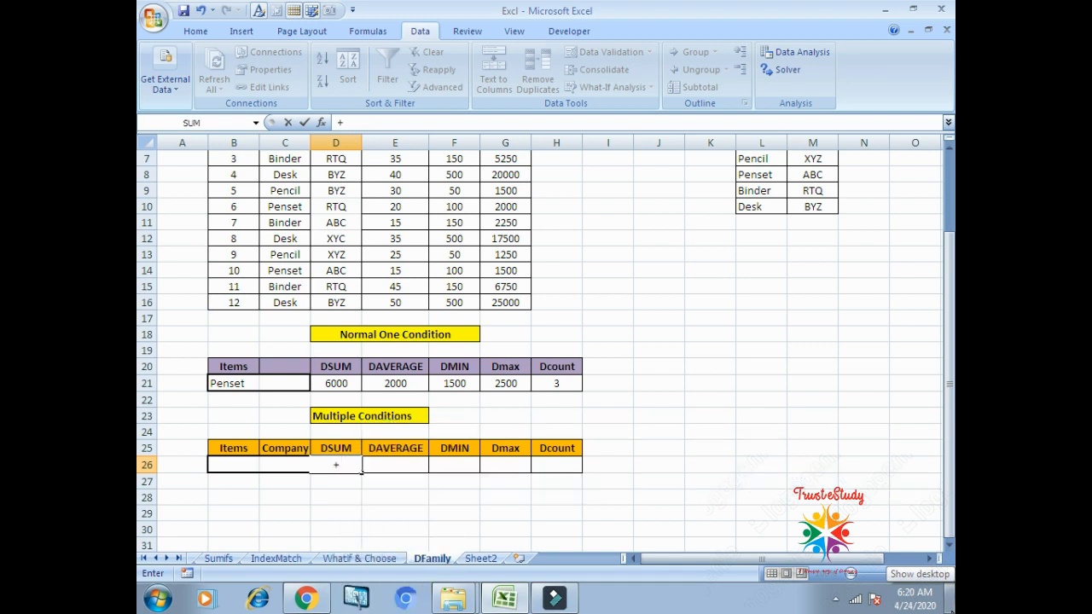
{"action": "type", "text": "dsum("}
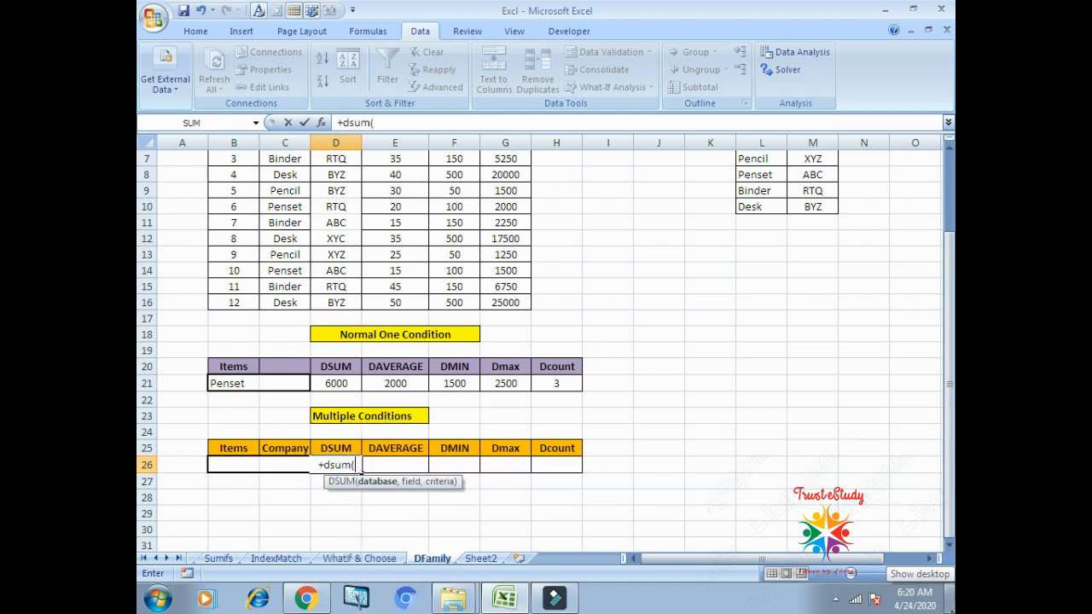
{"action": "scroll", "coordinate": [609, 366], "scroll_direction": "up", "scroll_amount": 2}
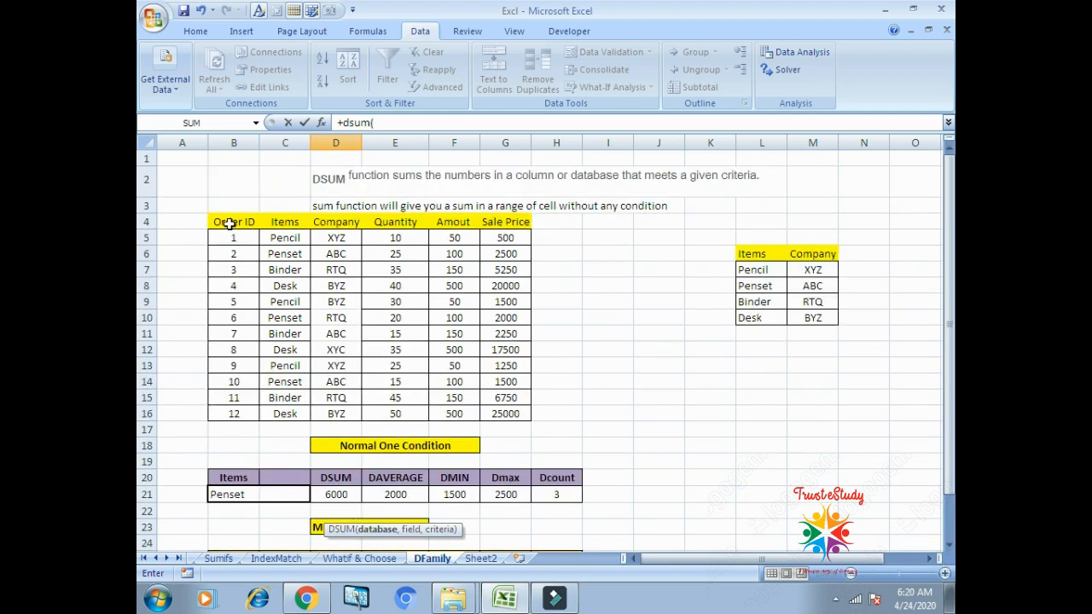
{"action": "left_click_drag", "start_coordinate": [230, 222], "coordinate": [522, 414]}
{"action": "type", "text": ","}
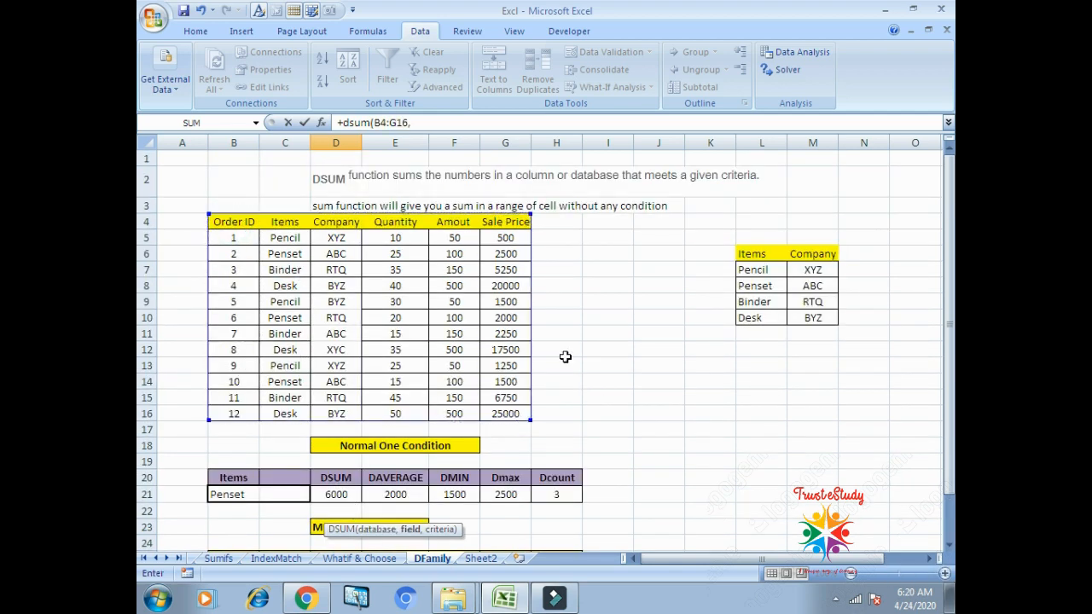
{"action": "left_click", "coordinate": [502, 220]}
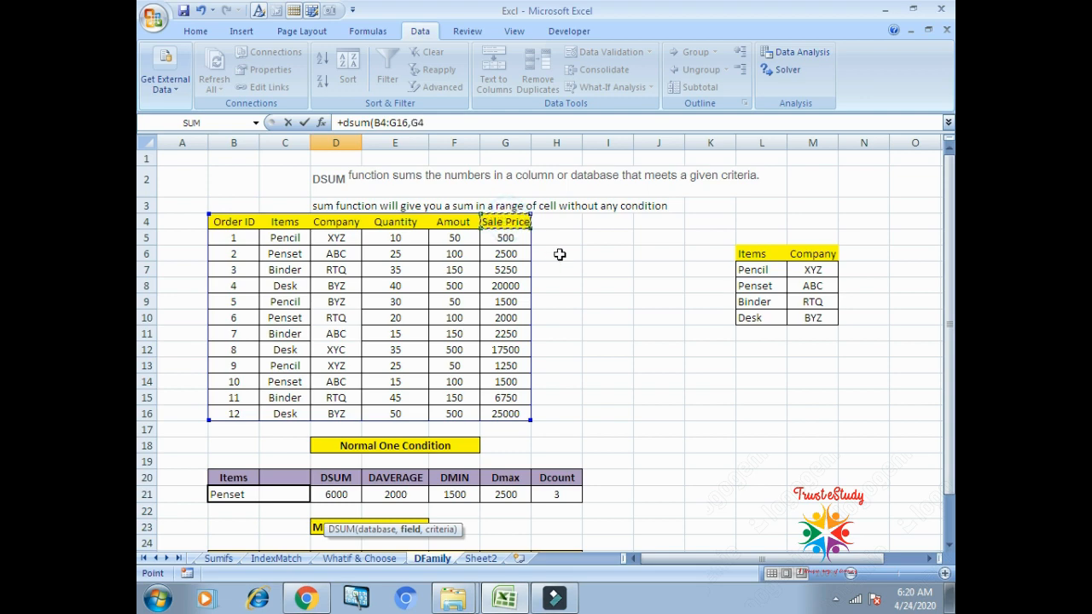
{"action": "scroll", "coordinate": [499, 341], "scroll_direction": "down", "scroll_amount": 1}
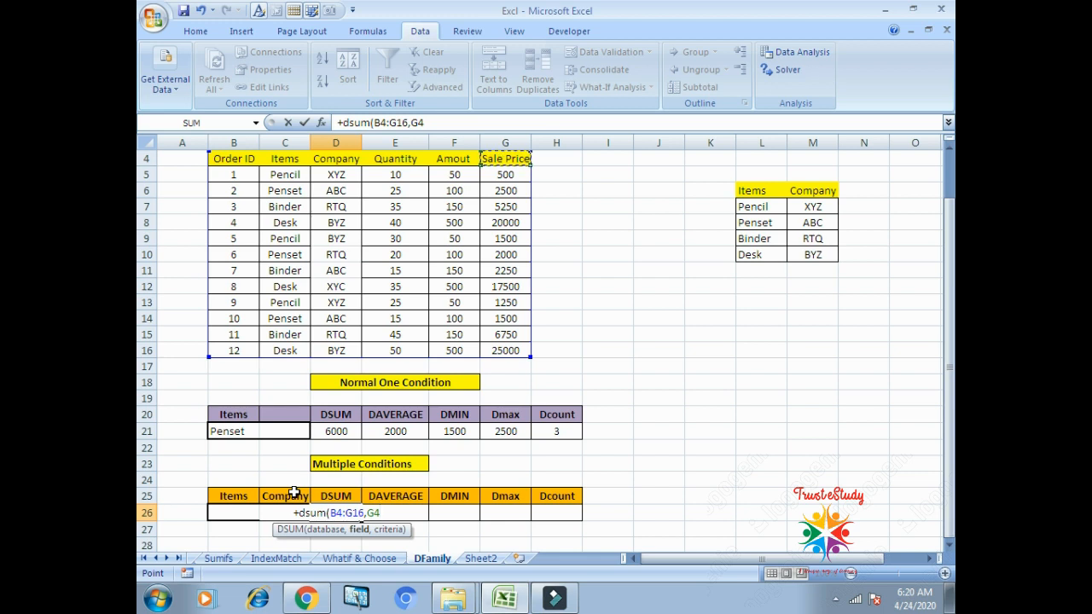
{"action": "type", "text": ","}
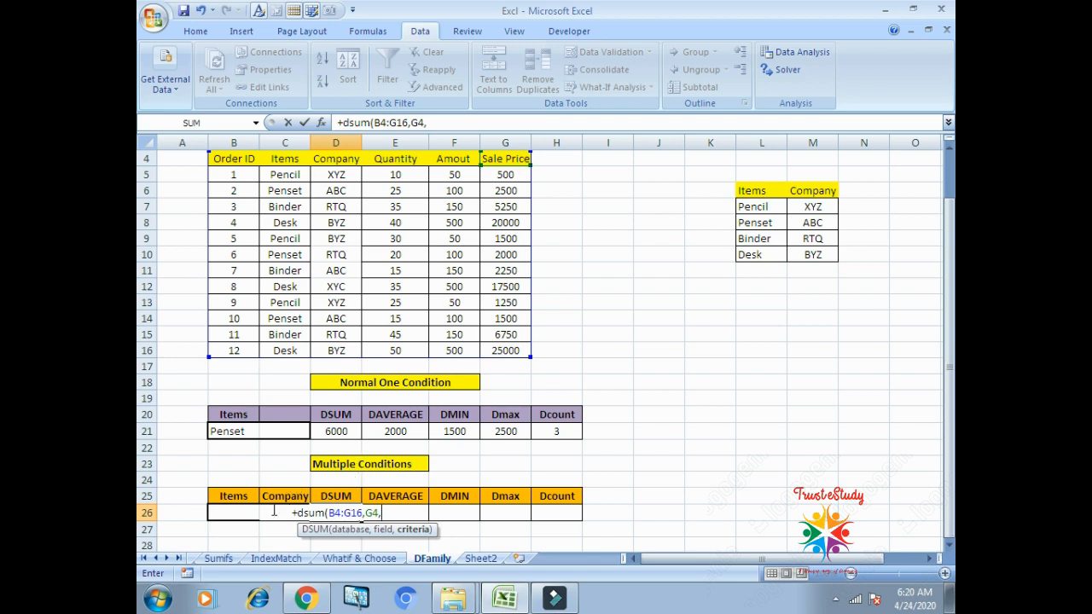
{"action": "left_click_drag", "start_coordinate": [232, 497], "coordinate": [269, 509]}
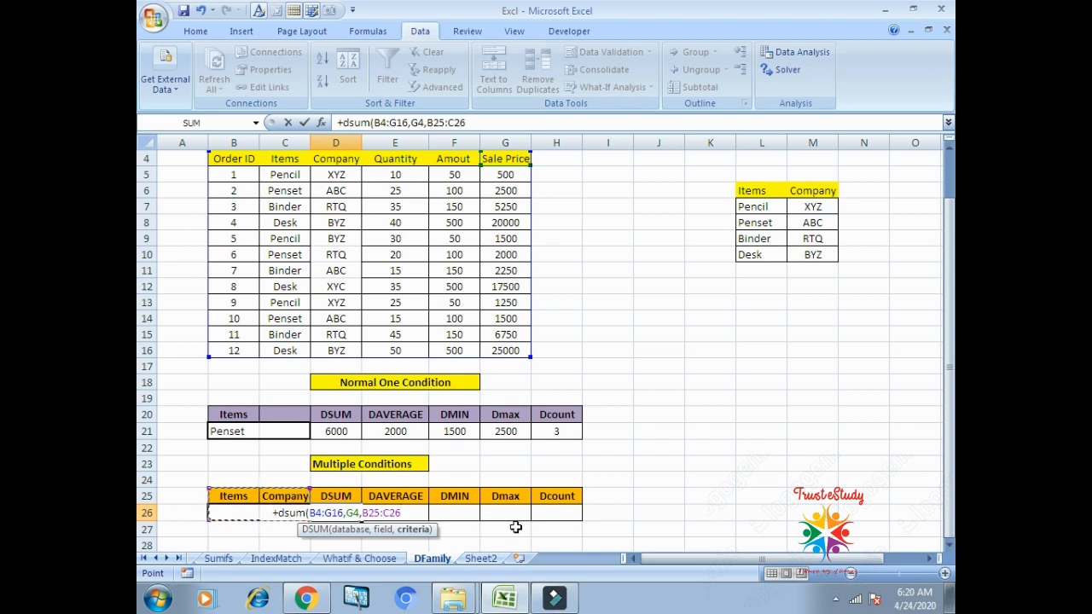
{"action": "type", "text": "0"}
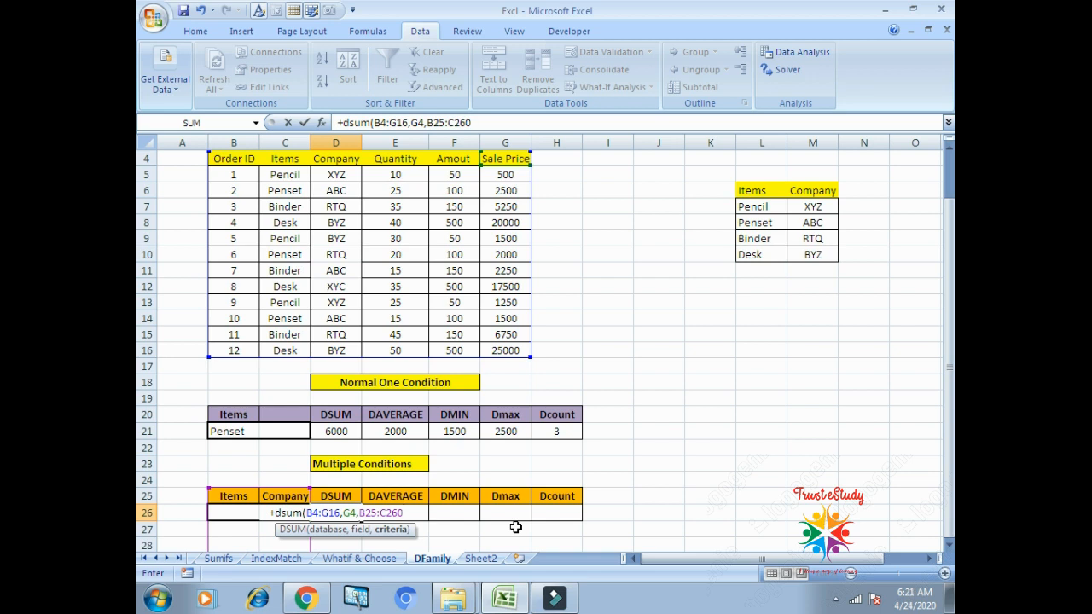
{"action": "type", "text": ")"}
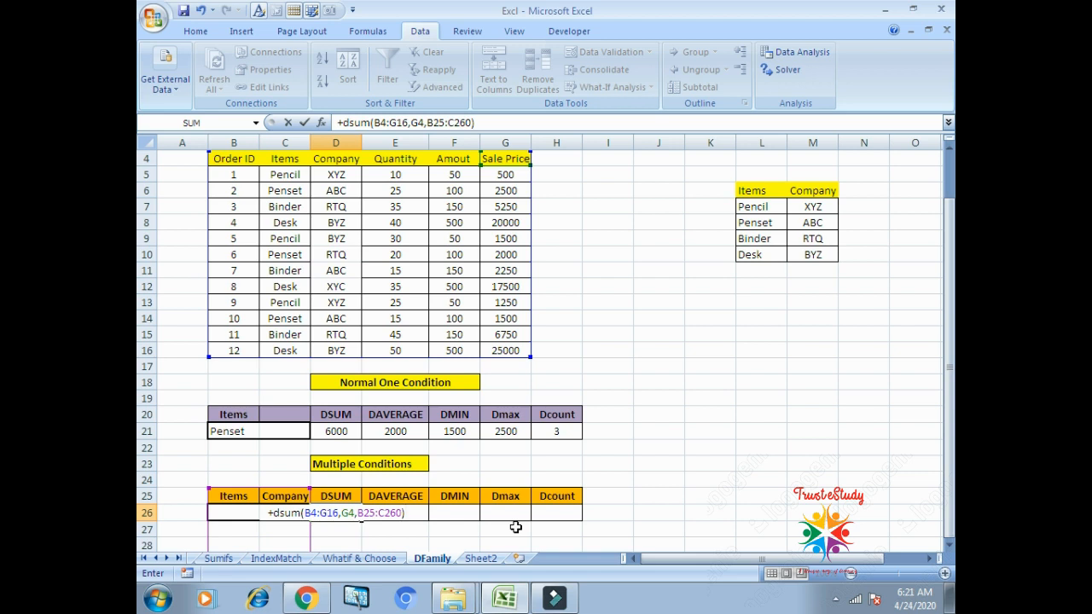
{"action": "key", "text": "Return"}
Set the multiple-condition criteria to Pencil in the Items cell B26 and XYZ in the Company cell C26
{"action": "key", "text": "Up"}
{"action": "key", "text": "Left"}
{"action": "key", "text": "Left"}
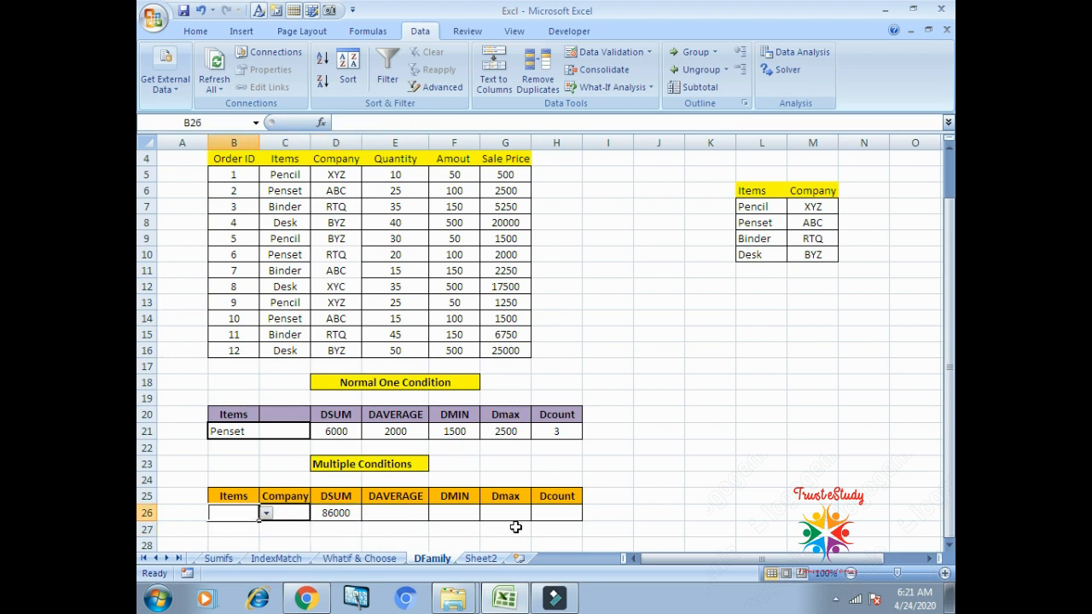
{"action": "left_click", "coordinate": [266, 513]}
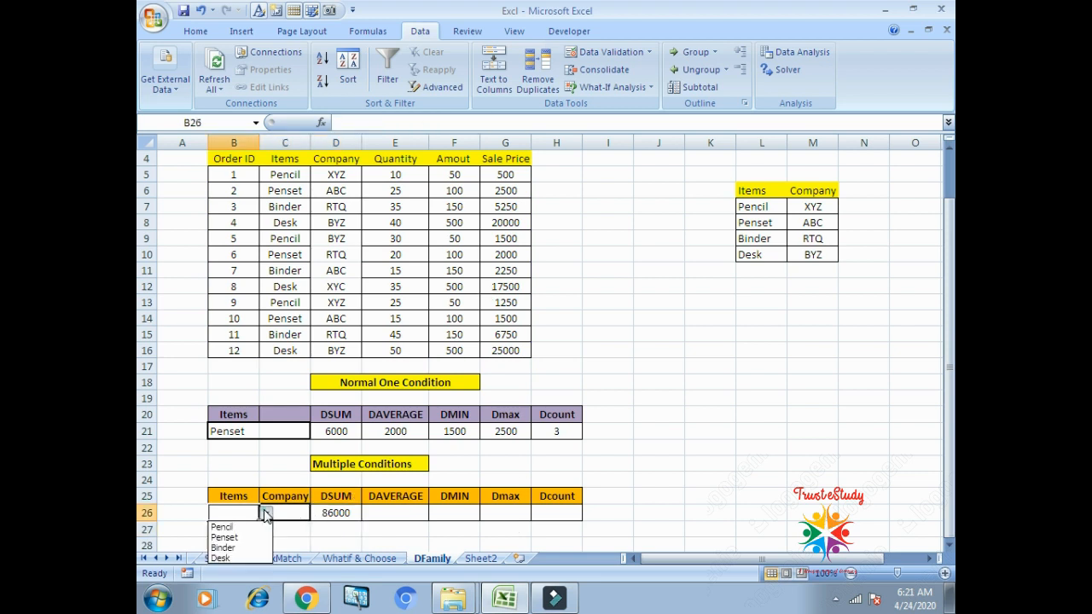
{"action": "left_click", "coordinate": [249, 526]}
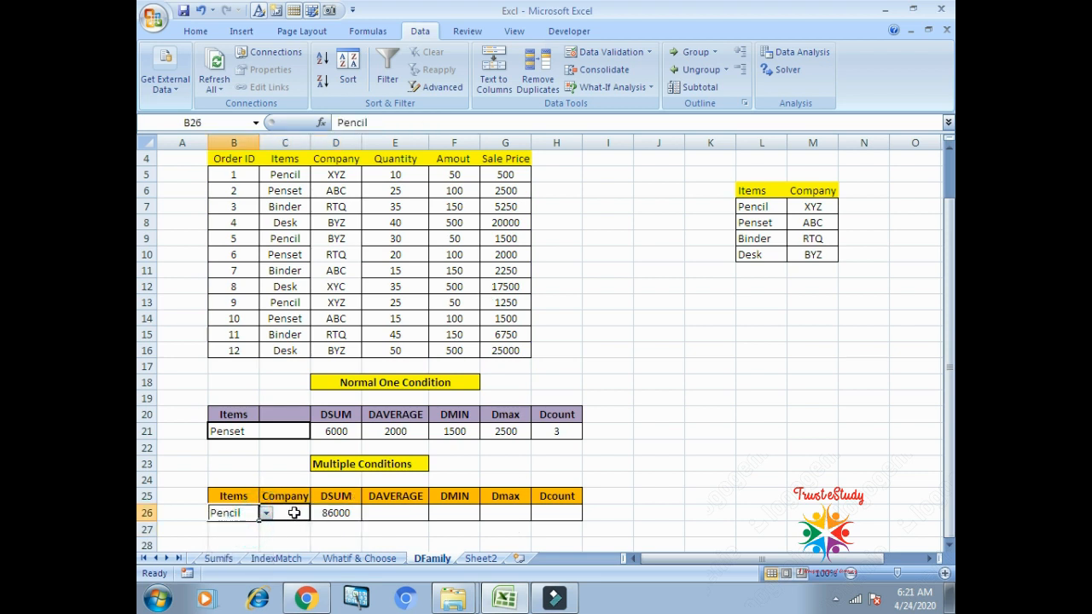
{"action": "left_click", "coordinate": [290, 512]}
{"action": "left_click", "coordinate": [316, 514]}
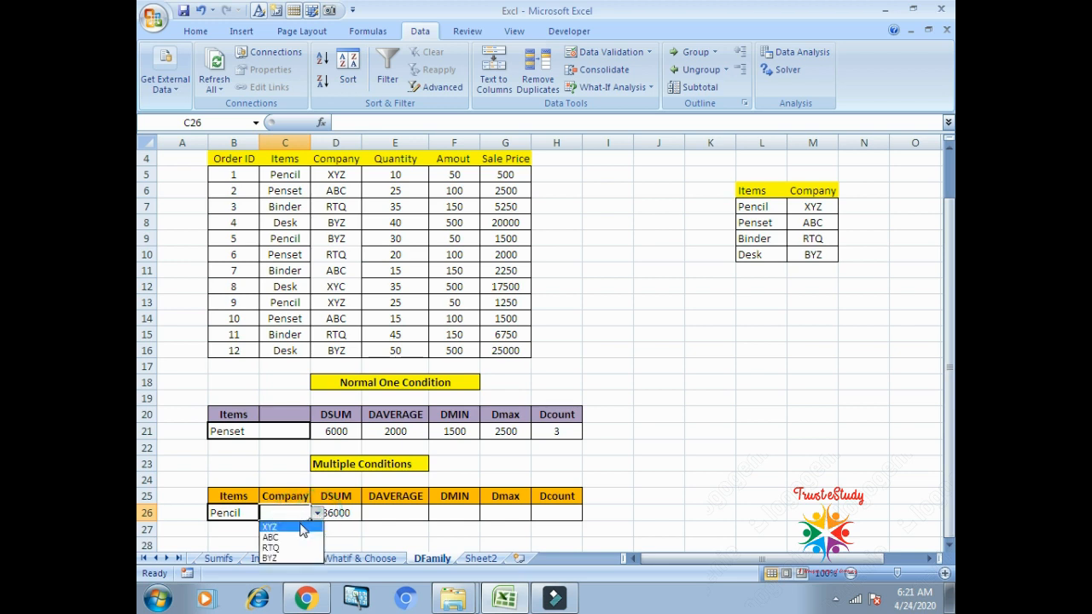
{"action": "left_click", "coordinate": [290, 527]}
Replace the formula in D26 with a DSUM using database B4:G16, the Sale Price header G4 as field and criteria B25:C26
{"action": "left_click", "coordinate": [589, 455]}
{"action": "left_click", "coordinate": [355, 512]}
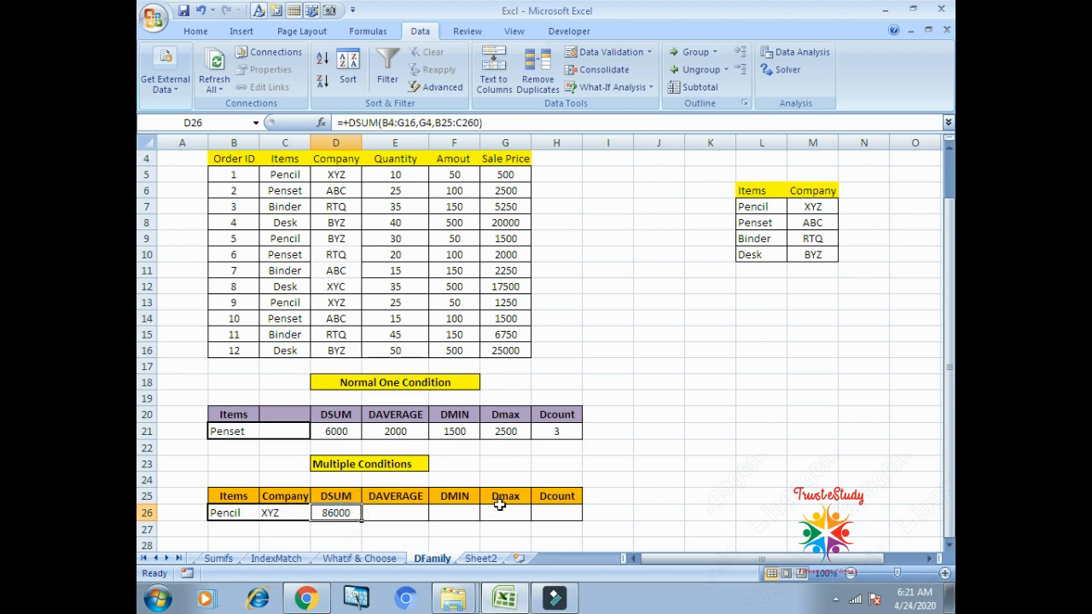
{"action": "left_click", "coordinate": [378, 526]}
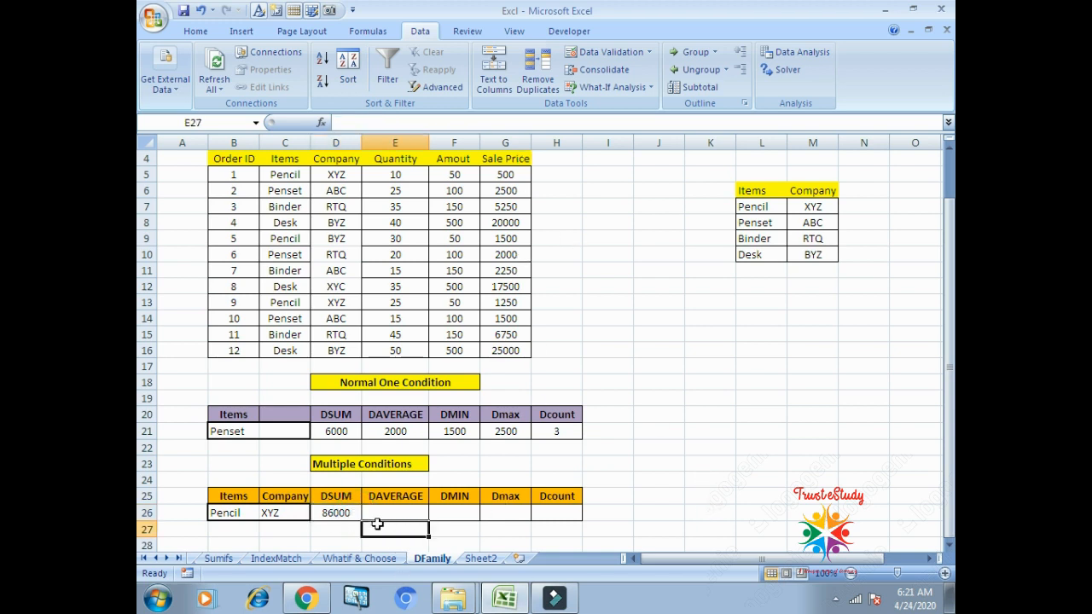
{"action": "left_click", "coordinate": [321, 529]}
{"action": "left_click", "coordinate": [336, 510]}
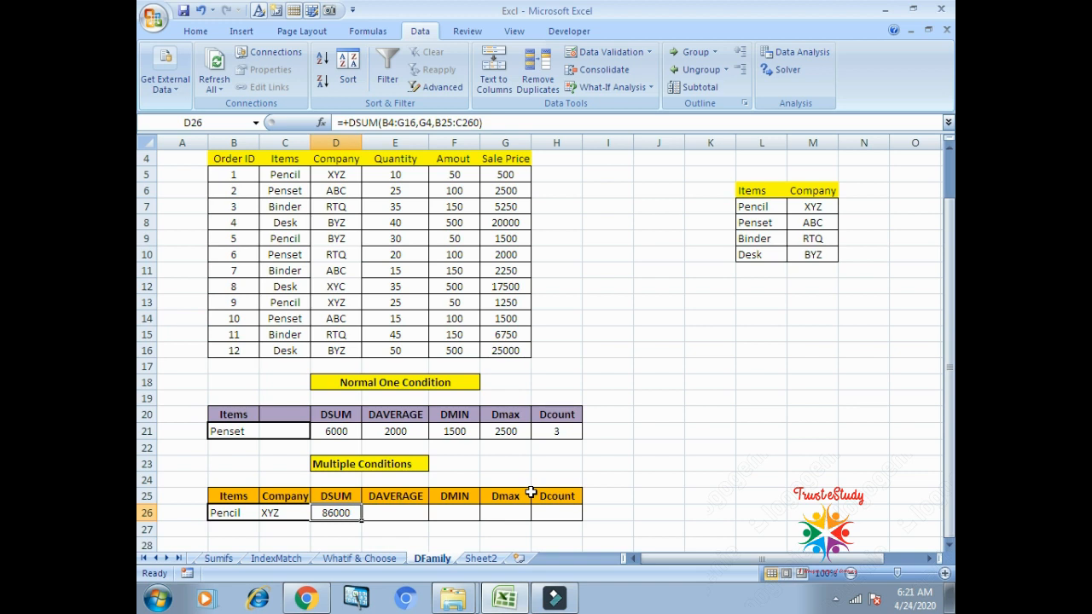
{"action": "key", "text": "Delete"}
{"action": "type", "text": "+dsm"}
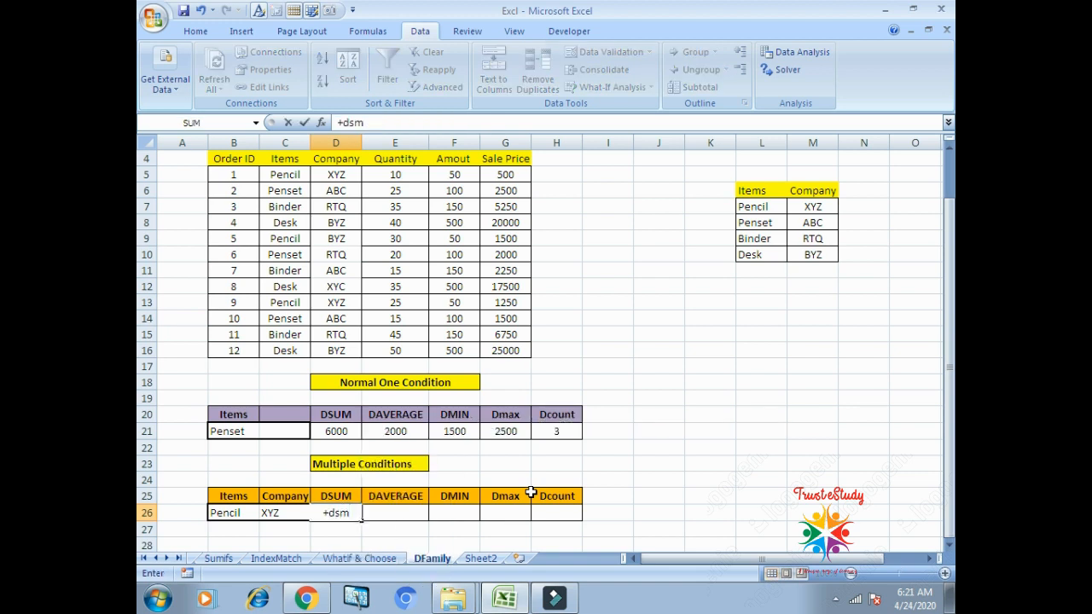
{"action": "key", "text": "BackSpace"}
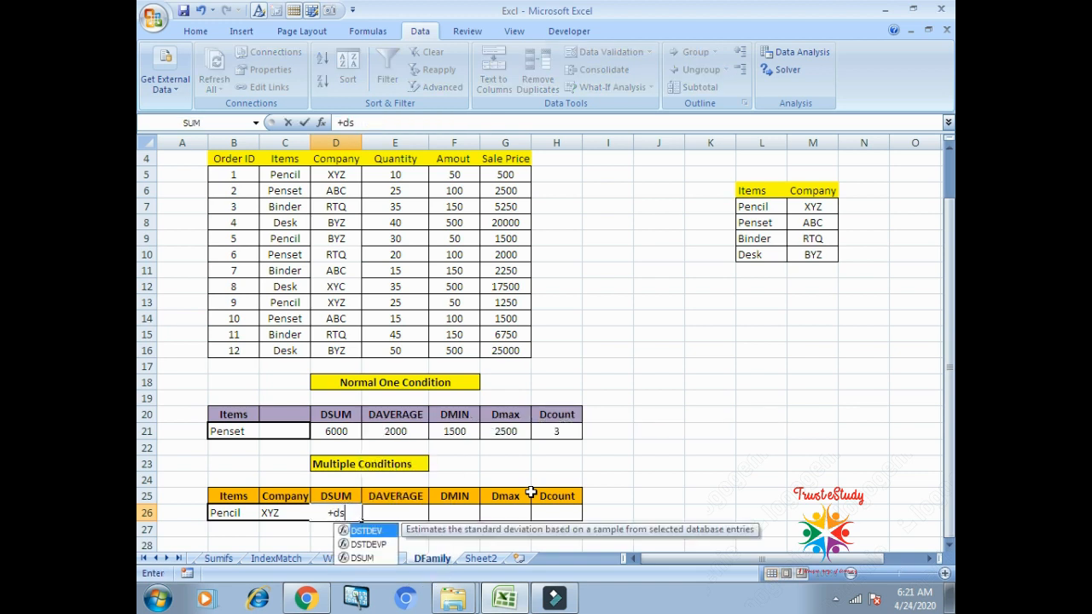
{"action": "type", "text": "um("}
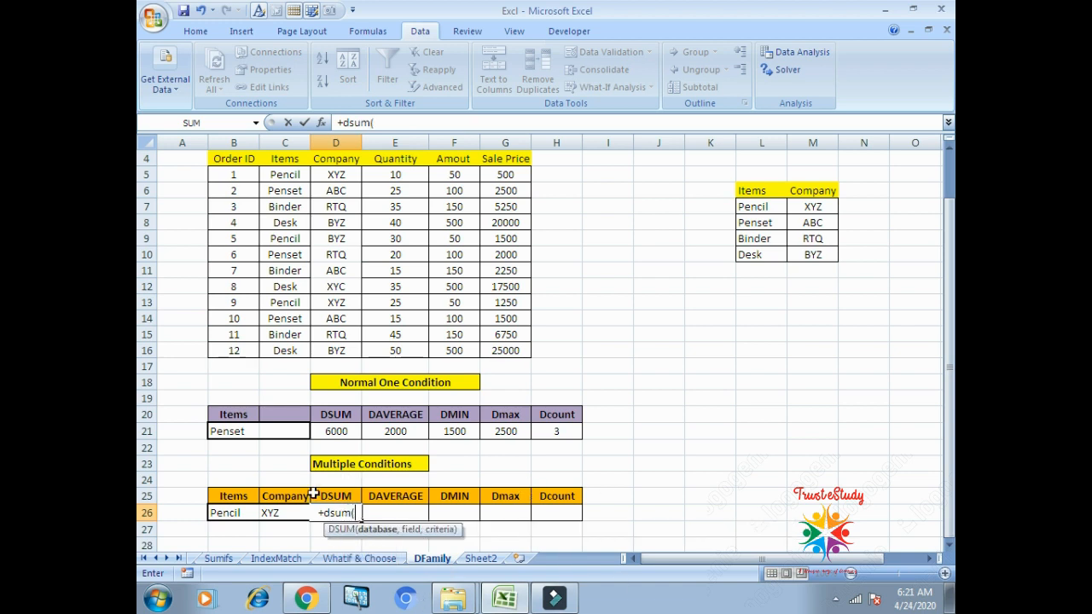
{"action": "left_click_drag", "start_coordinate": [245, 162], "coordinate": [491, 344]}
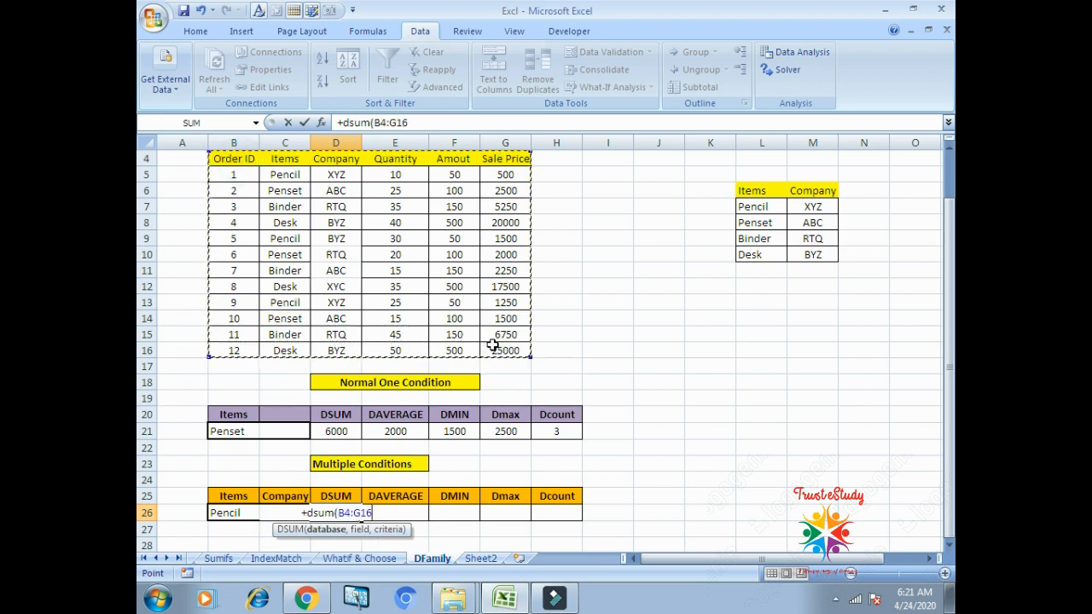
{"action": "type", "text": ","}
{"action": "left_click", "coordinate": [505, 158]}
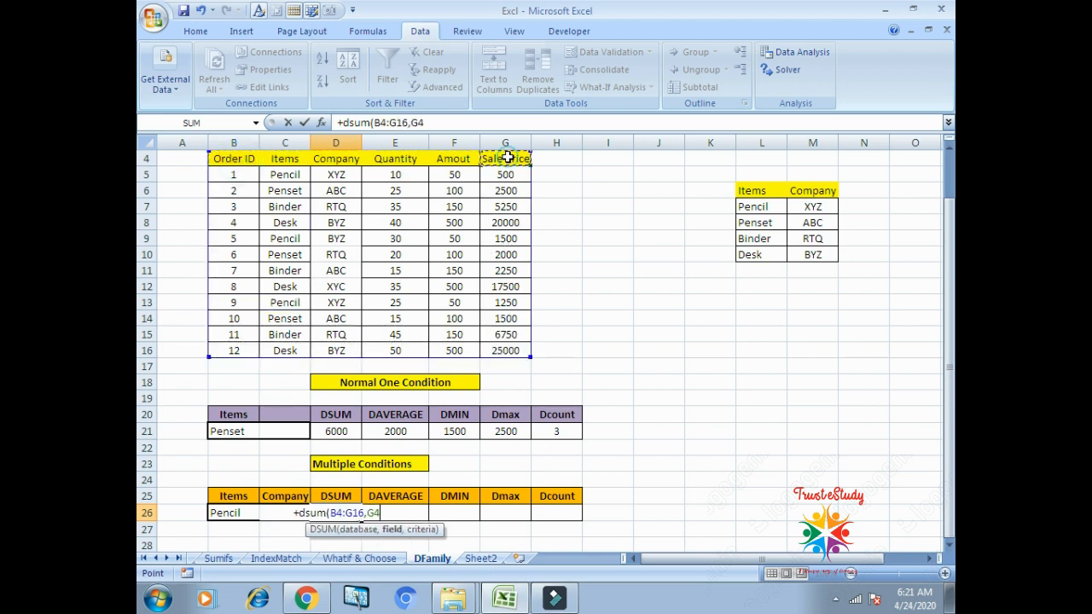
{"action": "type", "text": ","}
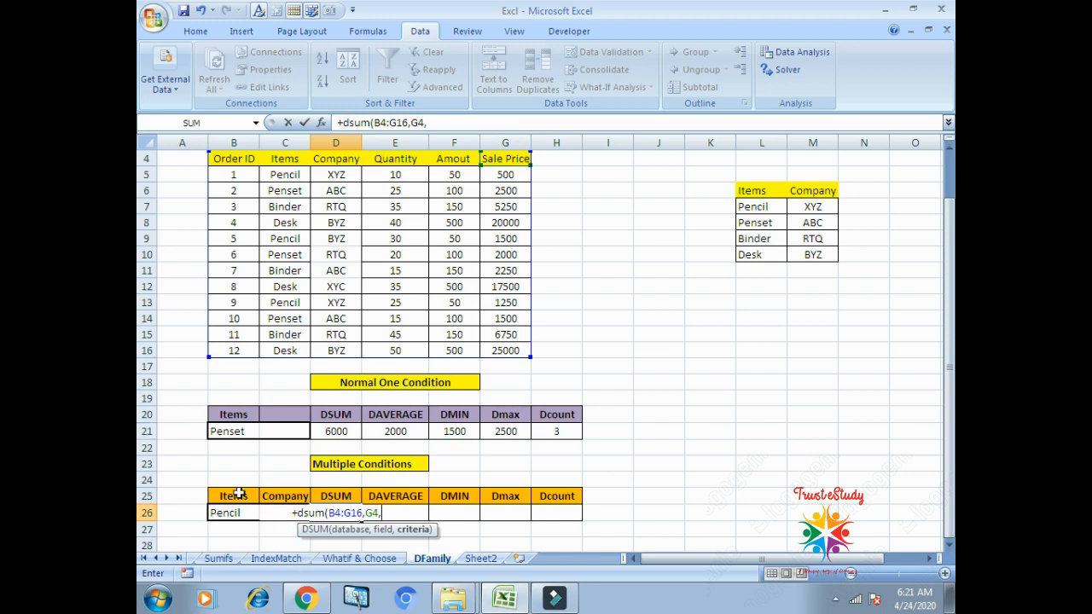
{"action": "left_click_drag", "start_coordinate": [241, 497], "coordinate": [294, 516]}
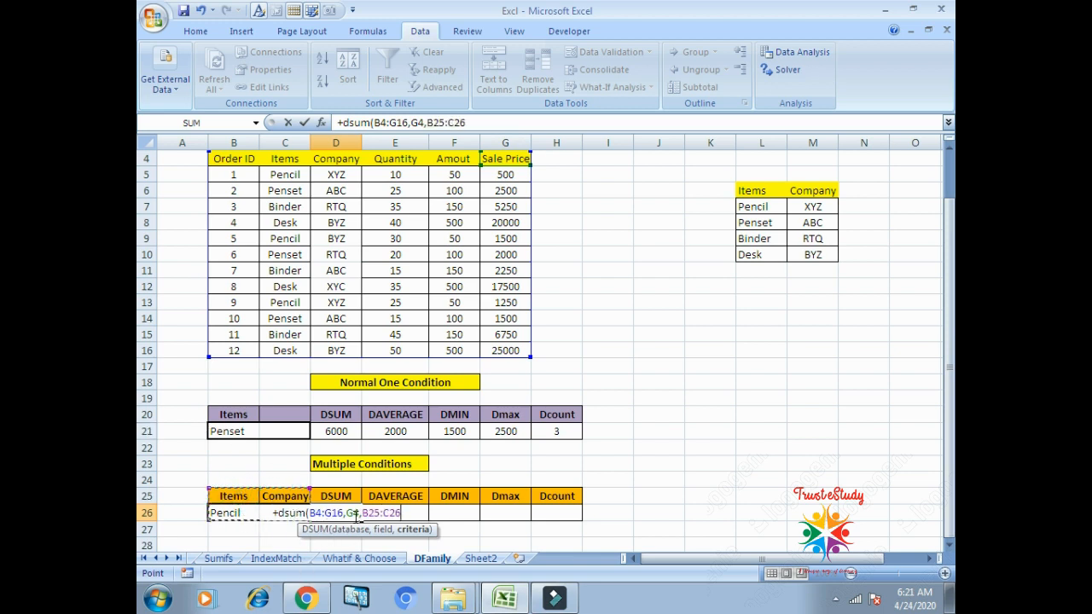
{"action": "type", "text": ")"}
{"action": "key", "text": "Return"}
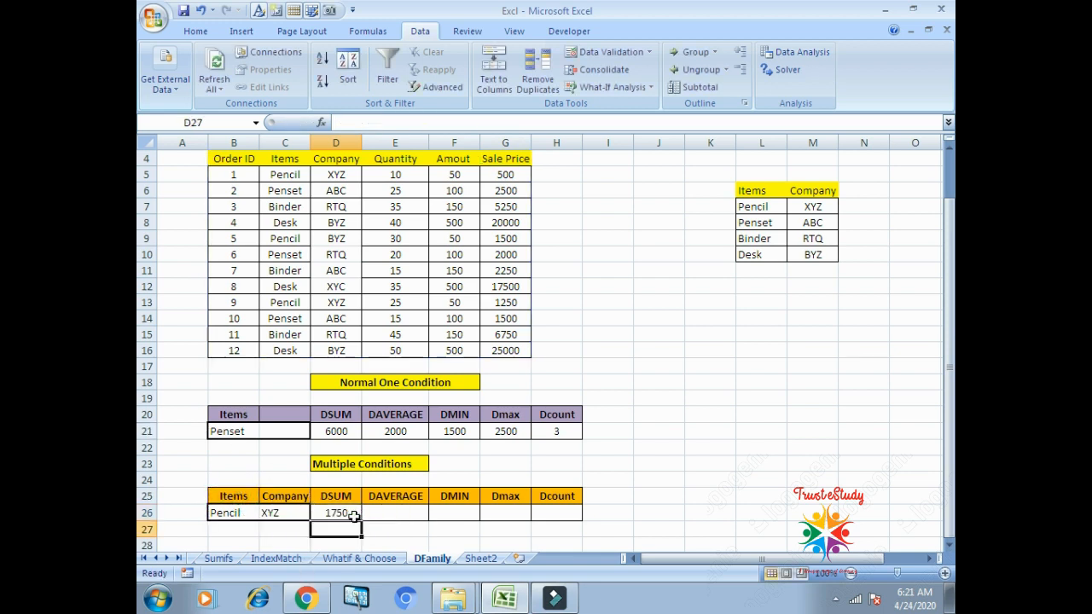
{"action": "left_click", "coordinate": [353, 516]}
{"action": "key", "text": "Right"}
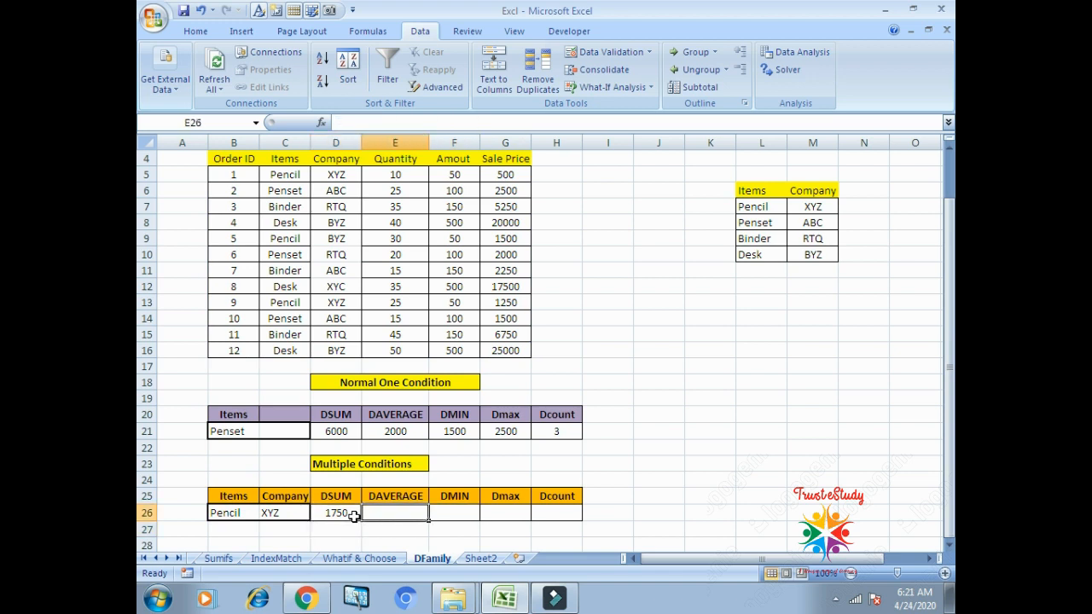
{"action": "key", "text": "Right"}
{"action": "key", "text": "Right"}
{"action": "key", "text": "Right"}
{"action": "key", "text": "Right"}
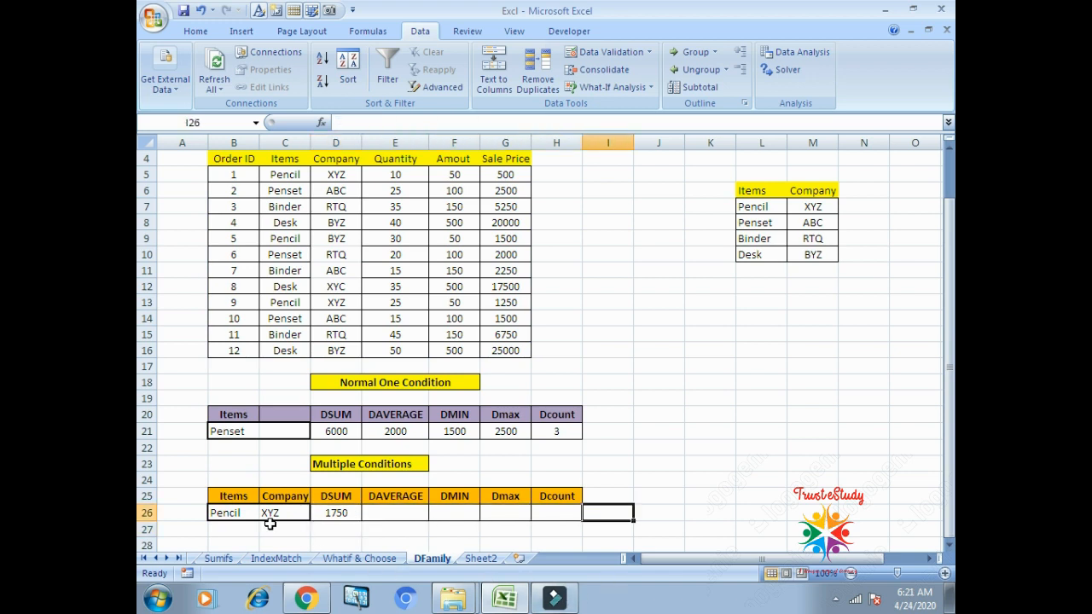
Change the multiple-condition criteria to Penset in the Items cell B26 and ABC in the Company cell C26
{"action": "left_click", "coordinate": [269, 524]}
{"action": "left_click", "coordinate": [231, 514]}
{"action": "left_click", "coordinate": [266, 512]}
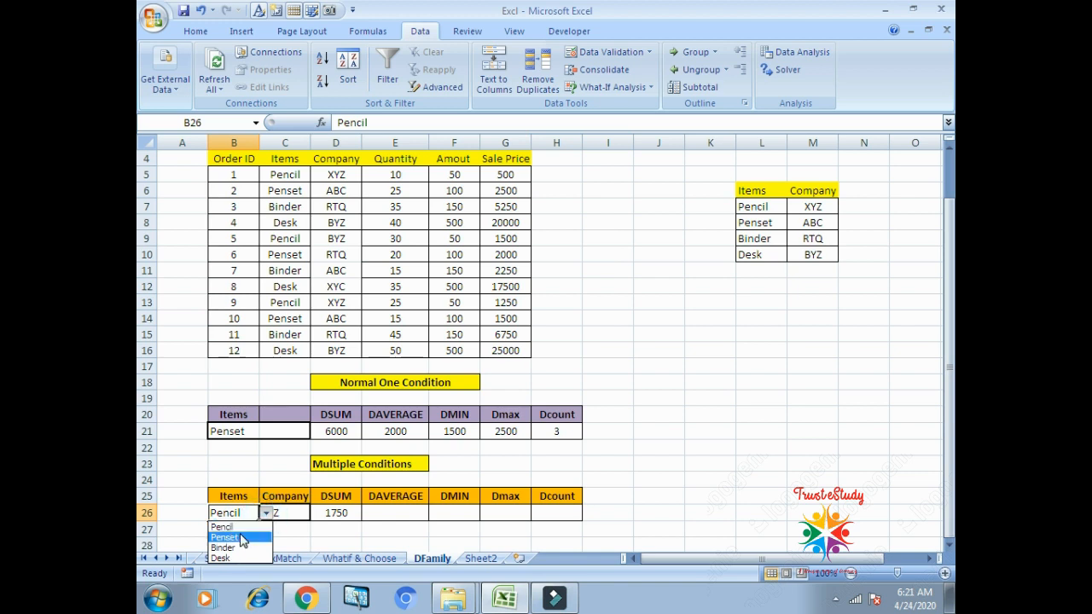
{"action": "left_click", "coordinate": [242, 537]}
{"action": "left_click", "coordinate": [290, 514]}
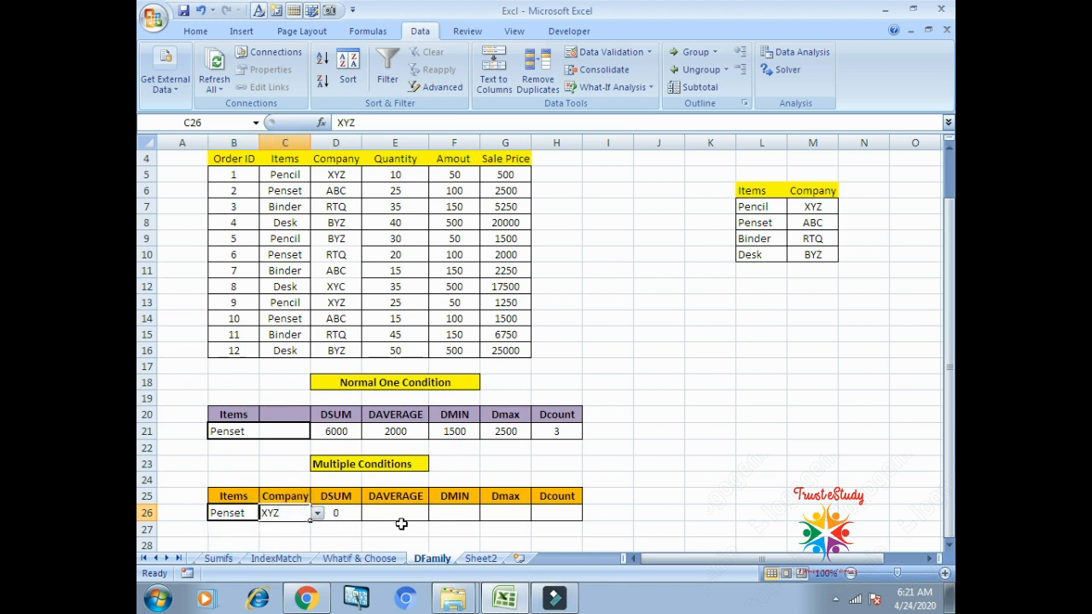
{"action": "left_click", "coordinate": [317, 513]}
{"action": "left_click", "coordinate": [286, 535]}
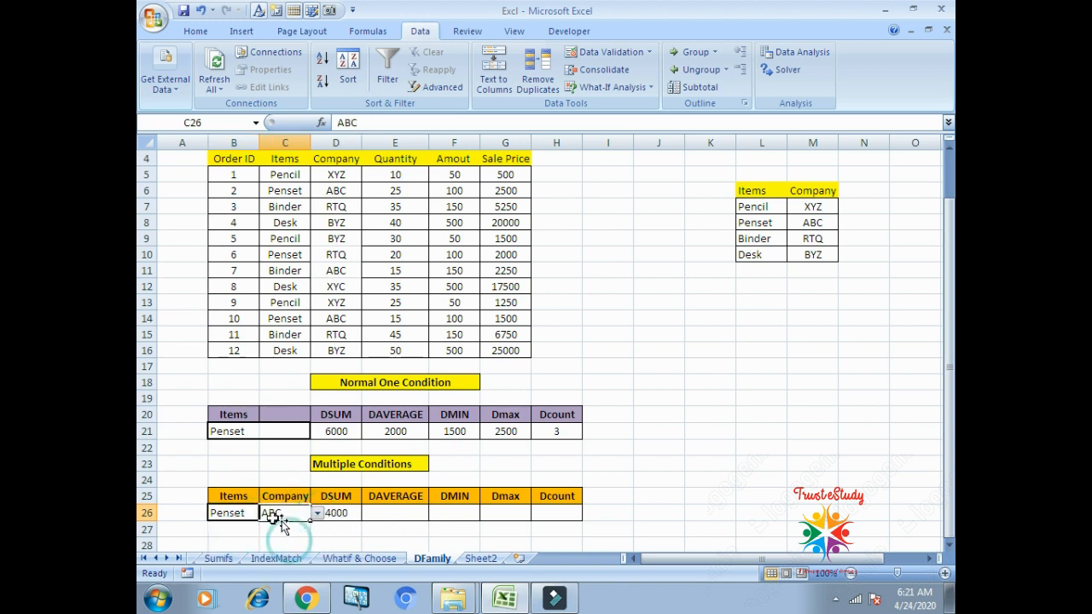
Check the DSUM result by highlighting all Penset order rows in the table, and only those that also belong to company ABC
{"action": "left_click", "coordinate": [245, 514]}
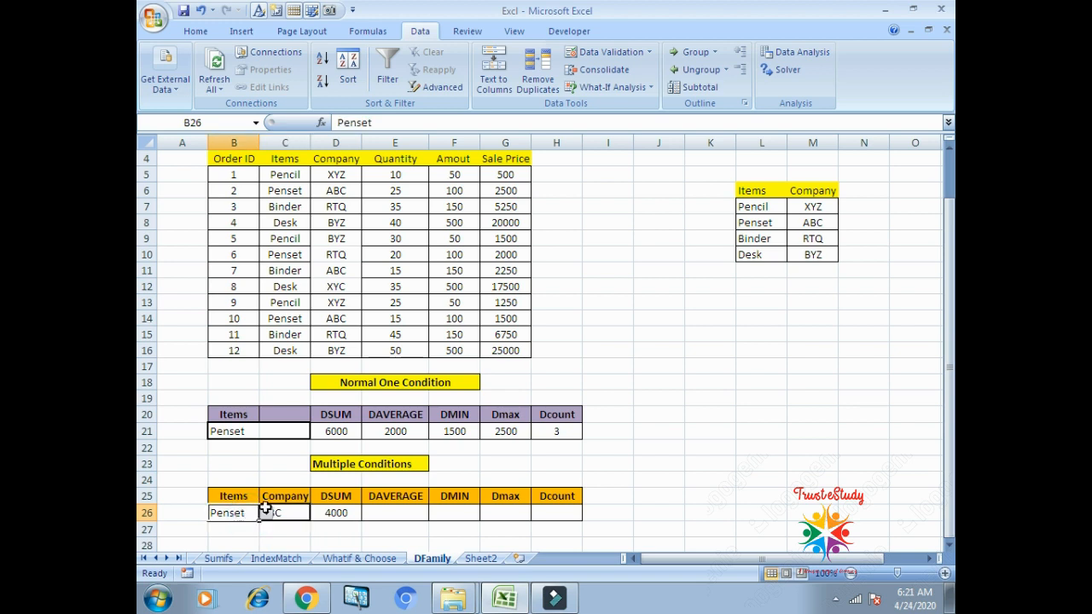
{"action": "left_click", "coordinate": [284, 350]}
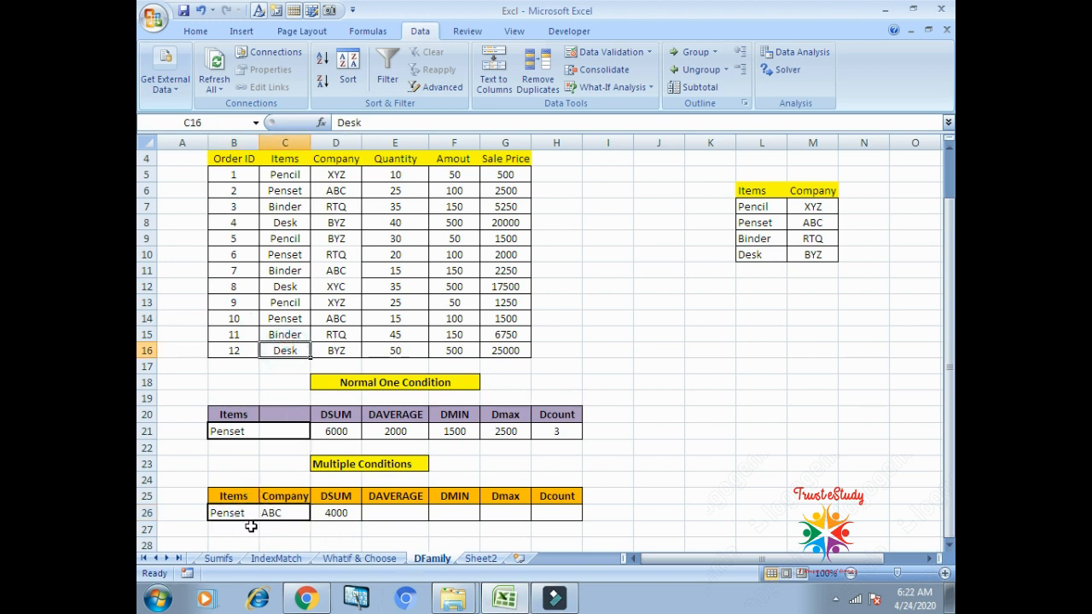
{"action": "left_click", "coordinate": [293, 186]}
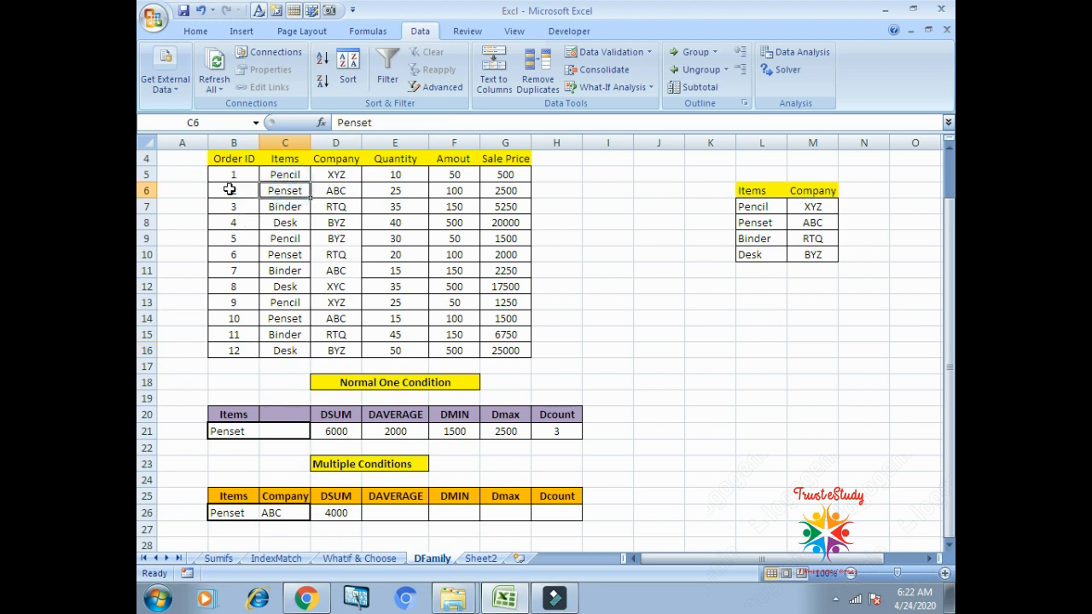
{"action": "left_click", "coordinate": [148, 190]}
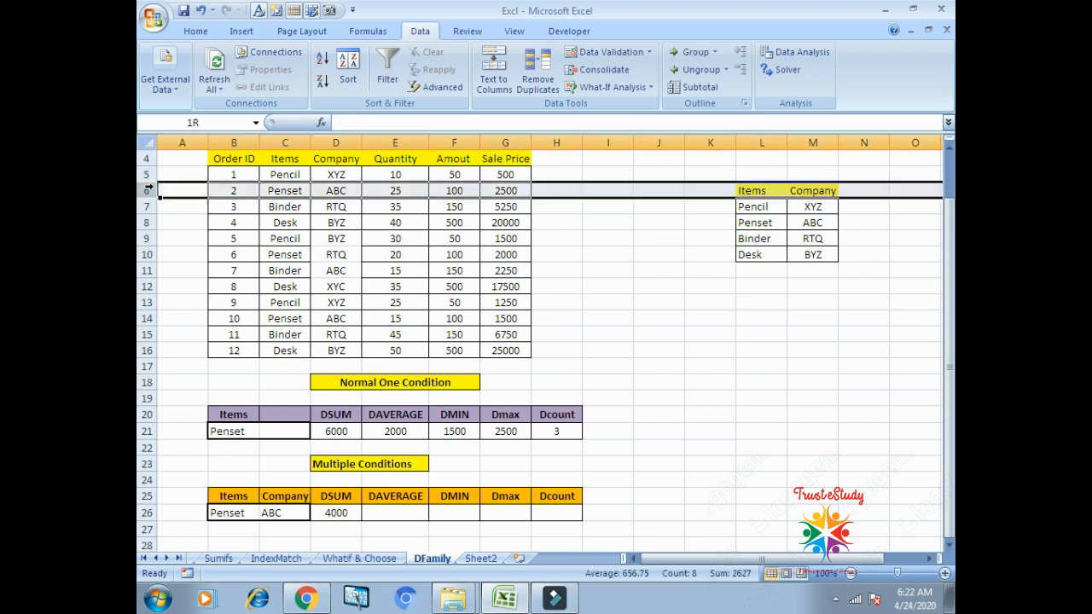
{"action": "left_click", "coordinate": [147, 254], "text": "ctrl"}
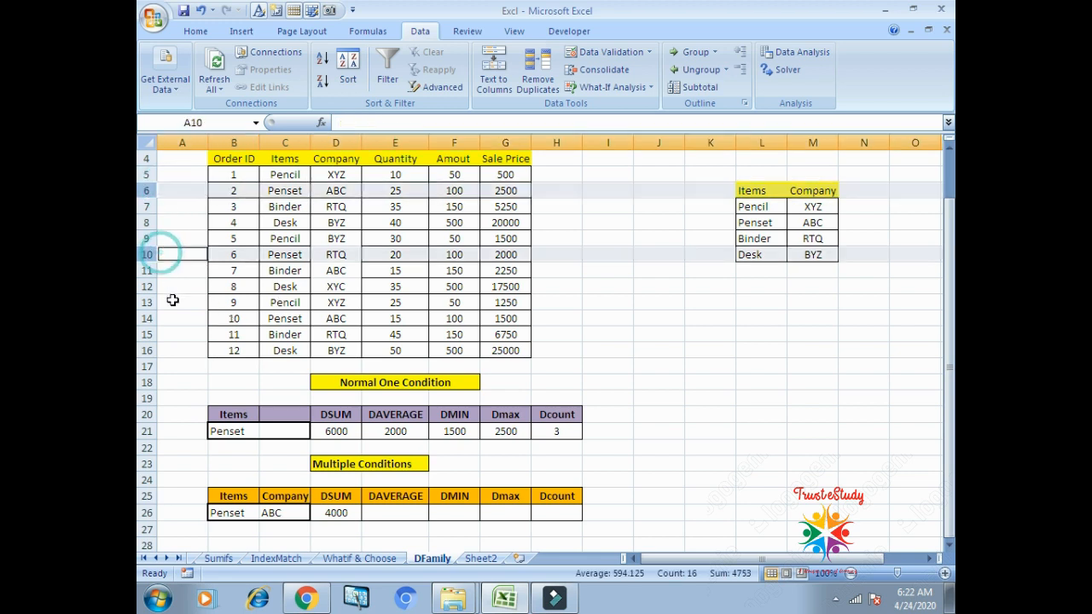
{"action": "left_click", "coordinate": [148, 318], "text": "ctrl"}
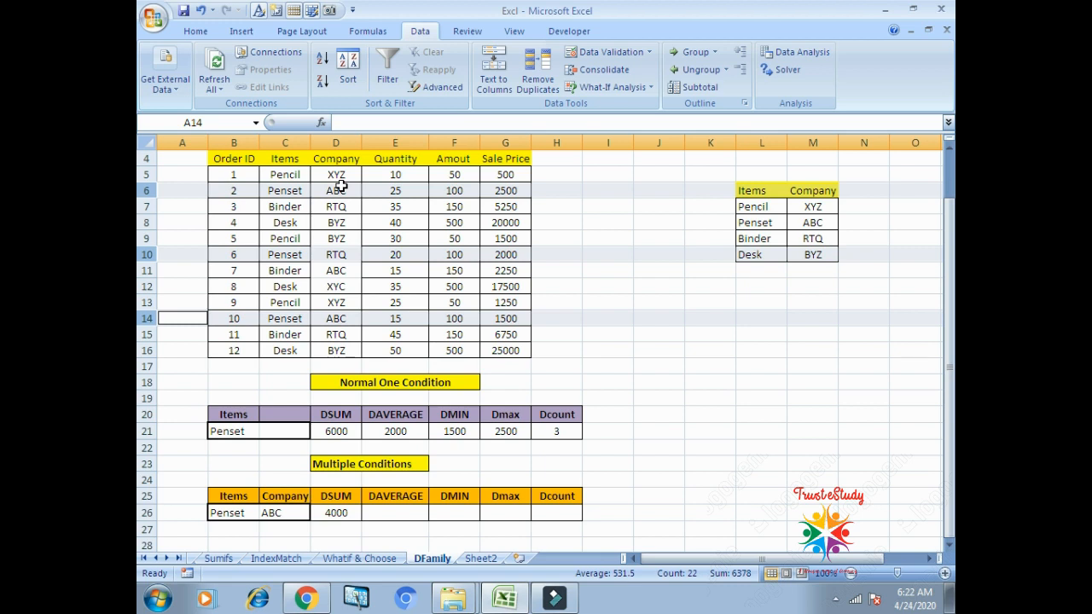
{"action": "left_click", "coordinate": [149, 190]}
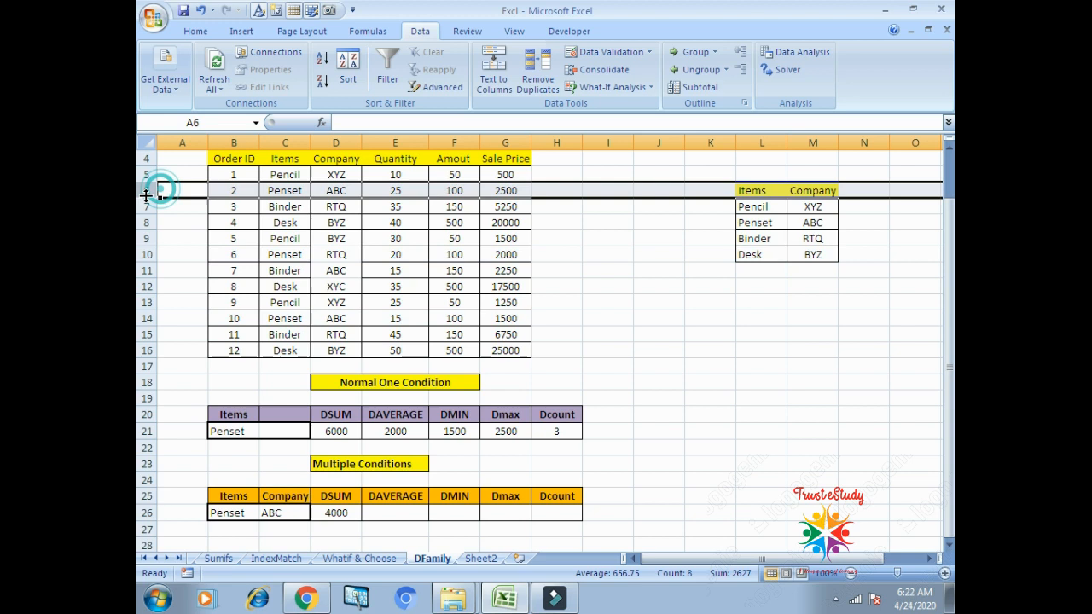
{"action": "left_click", "coordinate": [148, 318], "text": "ctrl"}
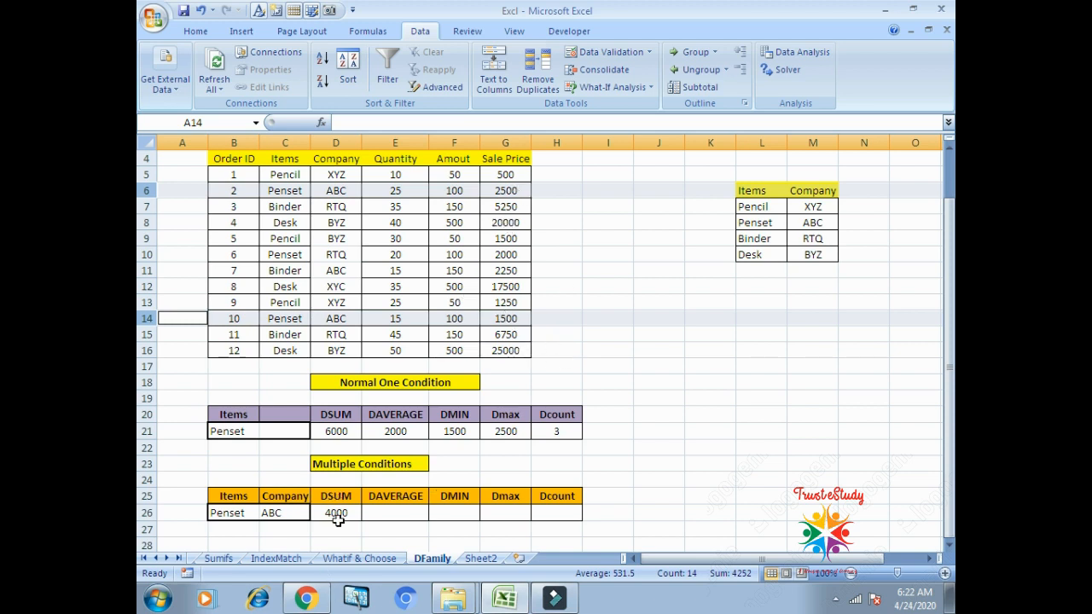
{"action": "left_click", "coordinate": [676, 480]}
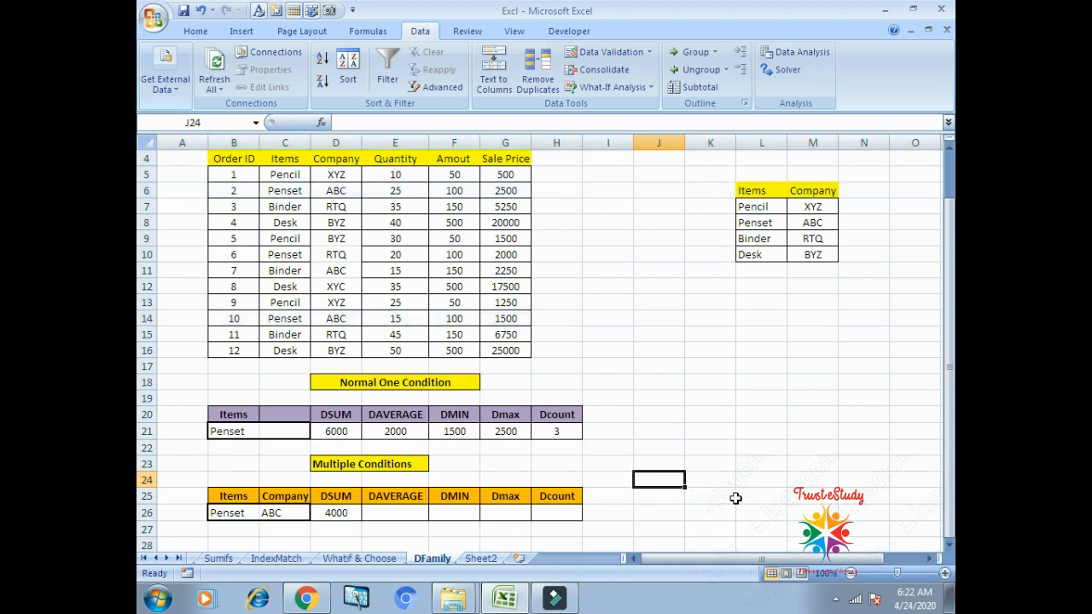
Enter a DAVERAGE formula in E26 using database B4:G16, the Sale Price header G4 as field and criteria B25:C26
{"action": "key", "text": "Down"}
{"action": "key", "text": "Down"}
{"action": "key", "text": "Left"}
{"action": "key", "text": "Left"}
{"action": "key", "text": "Left"}
{"action": "key", "text": "Left"}
{"action": "key", "text": "Left"}
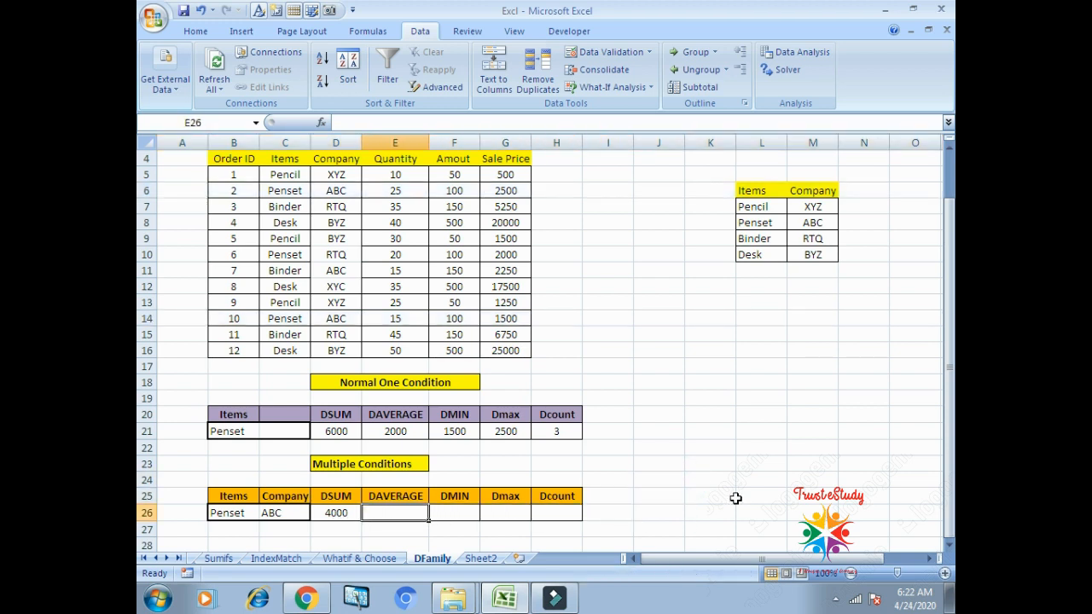
{"action": "type", "text": "+"}
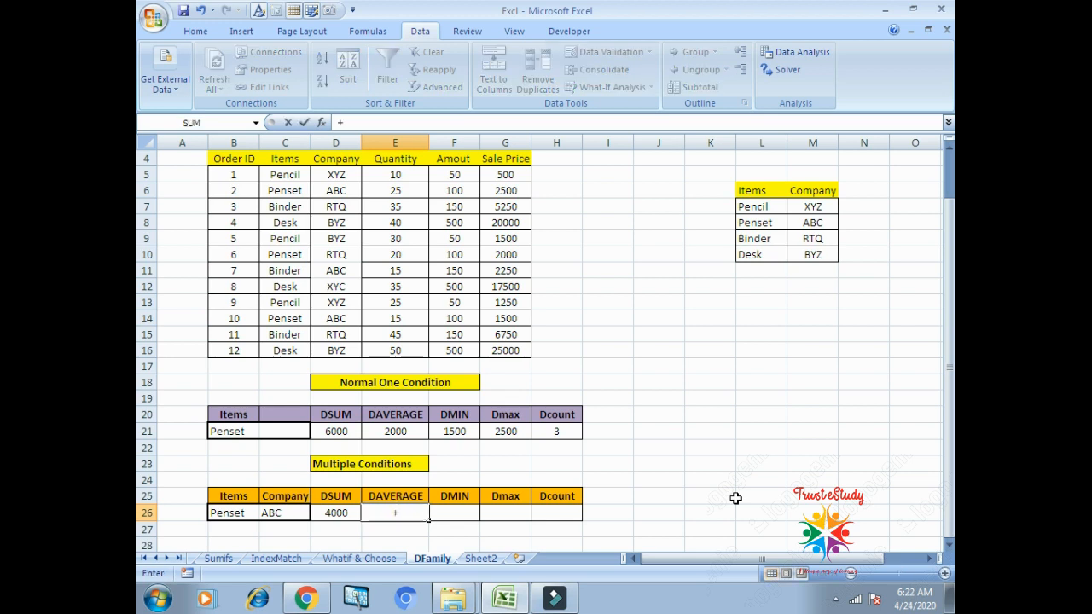
{"action": "type", "text": "d"}
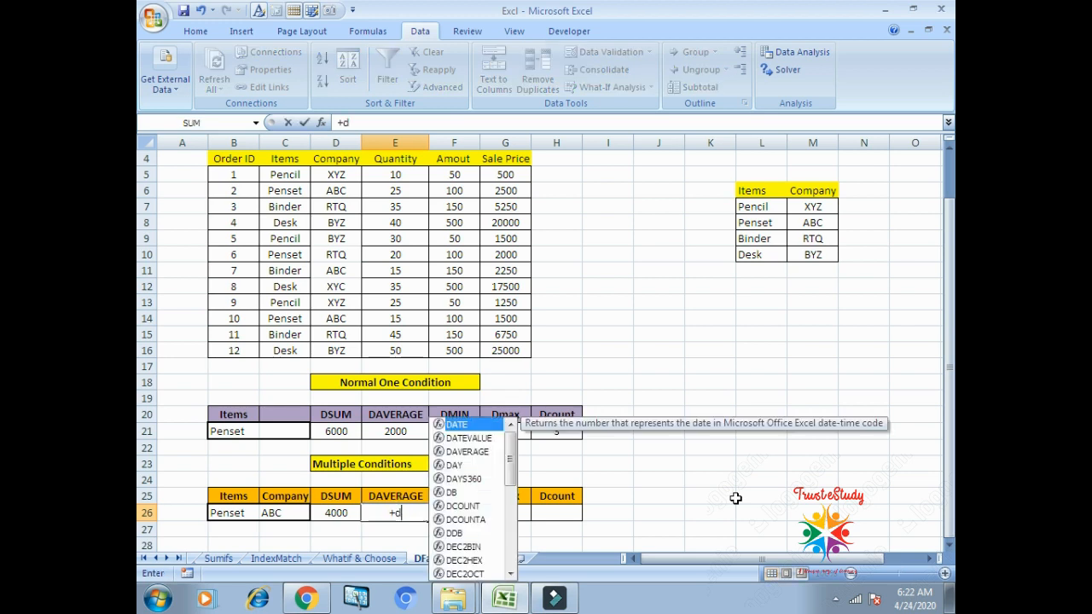
{"action": "type", "text": "avera"}
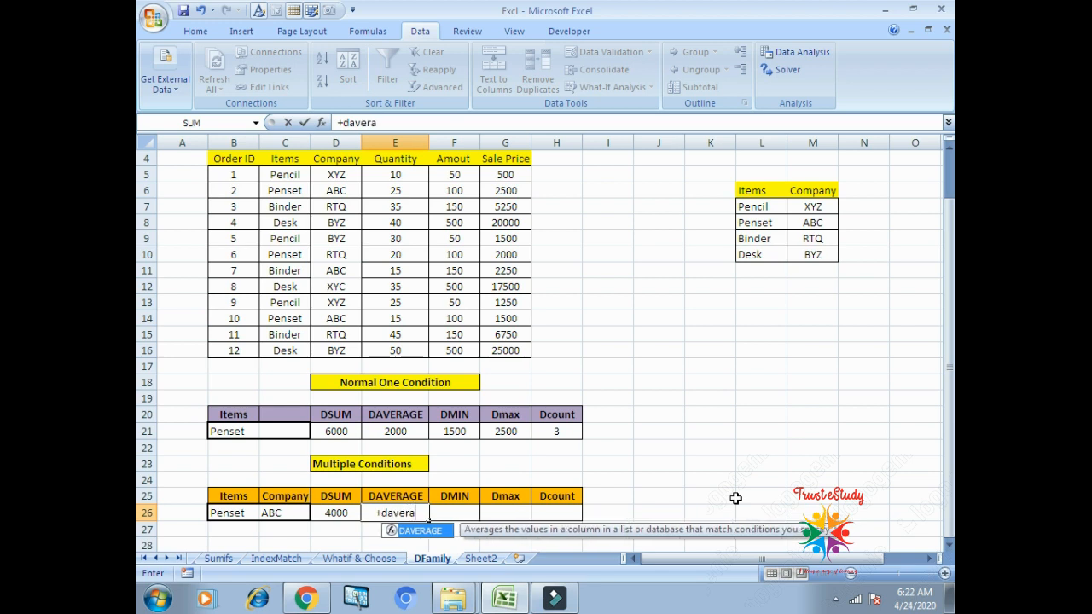
{"action": "type", "text": "ge("}
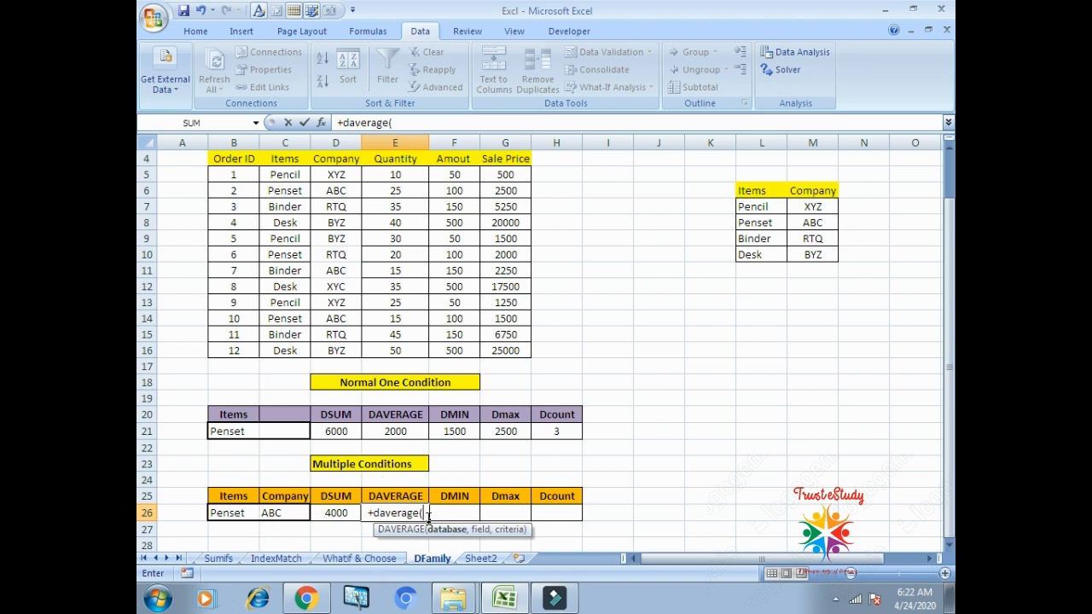
{"action": "left_click_drag", "start_coordinate": [242, 158], "coordinate": [493, 351]}
{"action": "type", "text": ","}
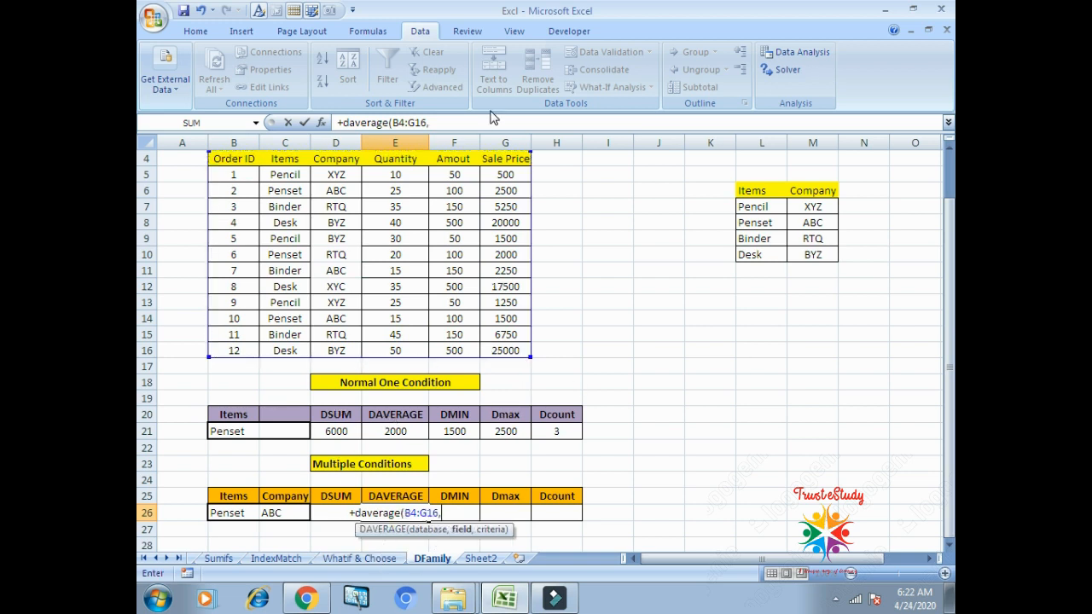
{"action": "left_click", "coordinate": [518, 159]}
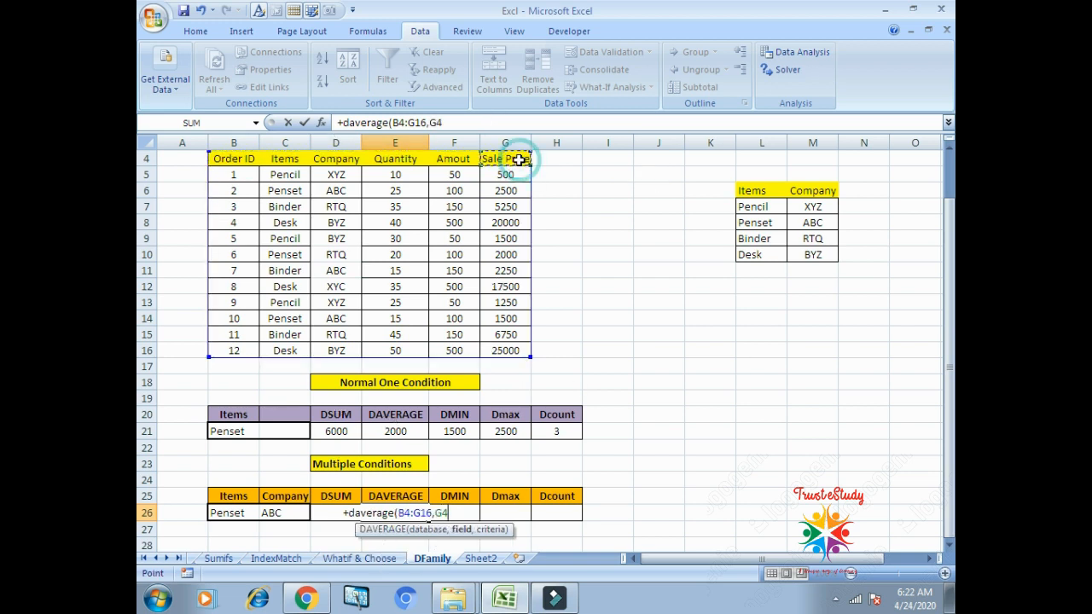
{"action": "type", "text": ","}
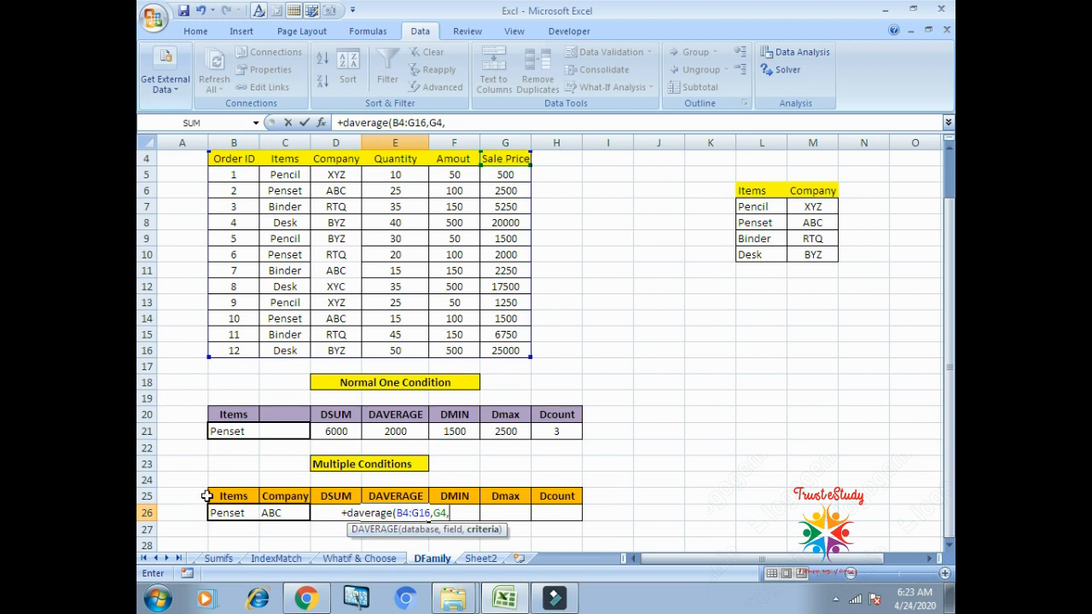
{"action": "left_click_drag", "start_coordinate": [211, 496], "coordinate": [288, 510]}
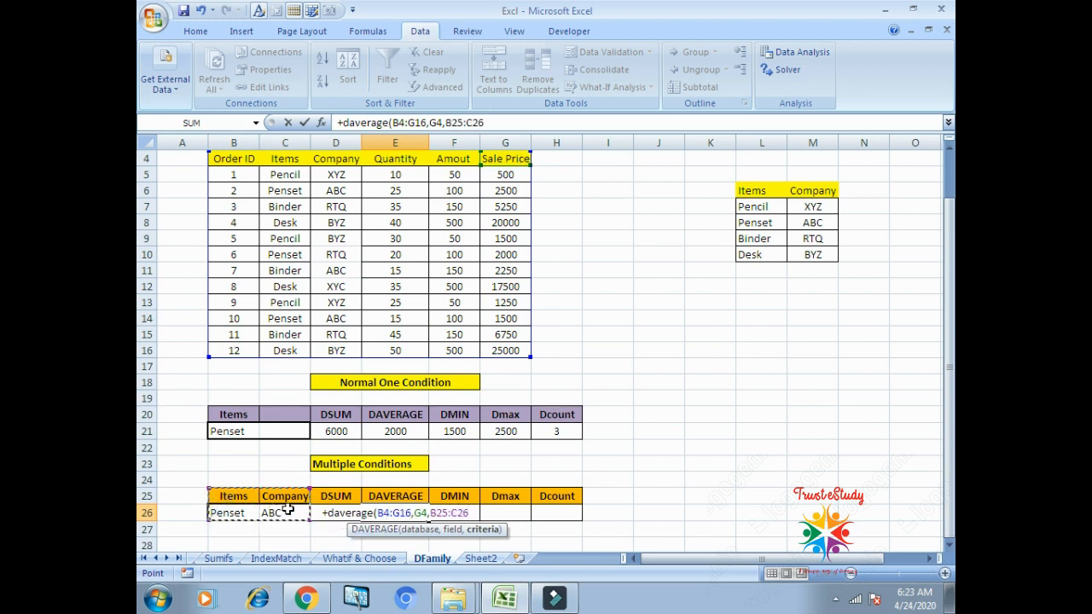
{"action": "type", "text": ")"}
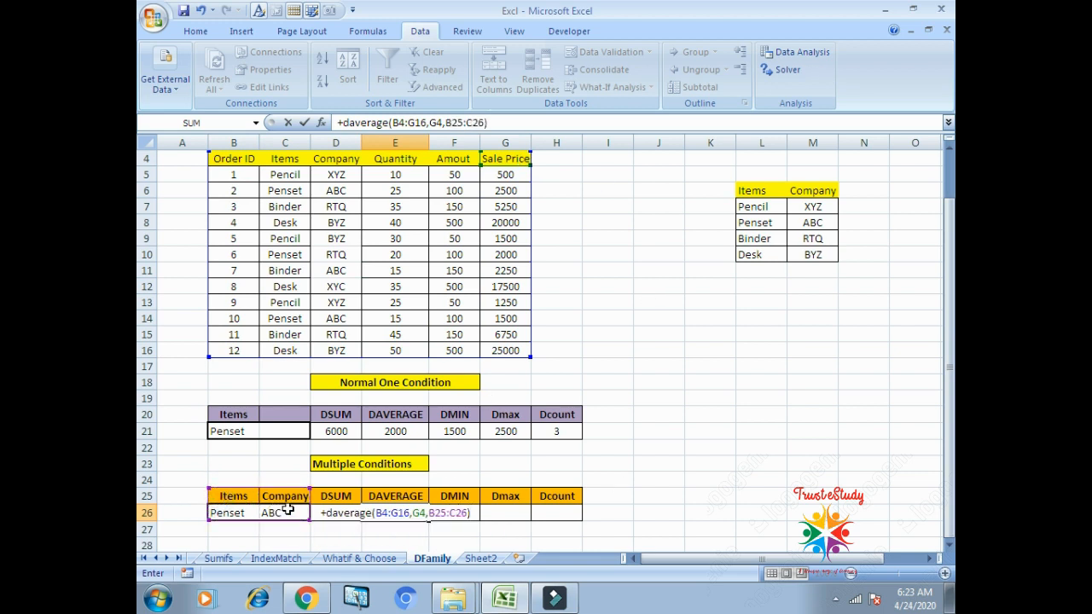
{"action": "key", "text": "Return"}
Enter a DMIN formula in F26 with database B4:G16, field G4 (Sale Price) and the multiple-condition criteria B25:C26
{"action": "key", "text": "Up"}
{"action": "key", "text": "Right"}
{"action": "key", "text": "Right"}
{"action": "key", "text": "Left"}
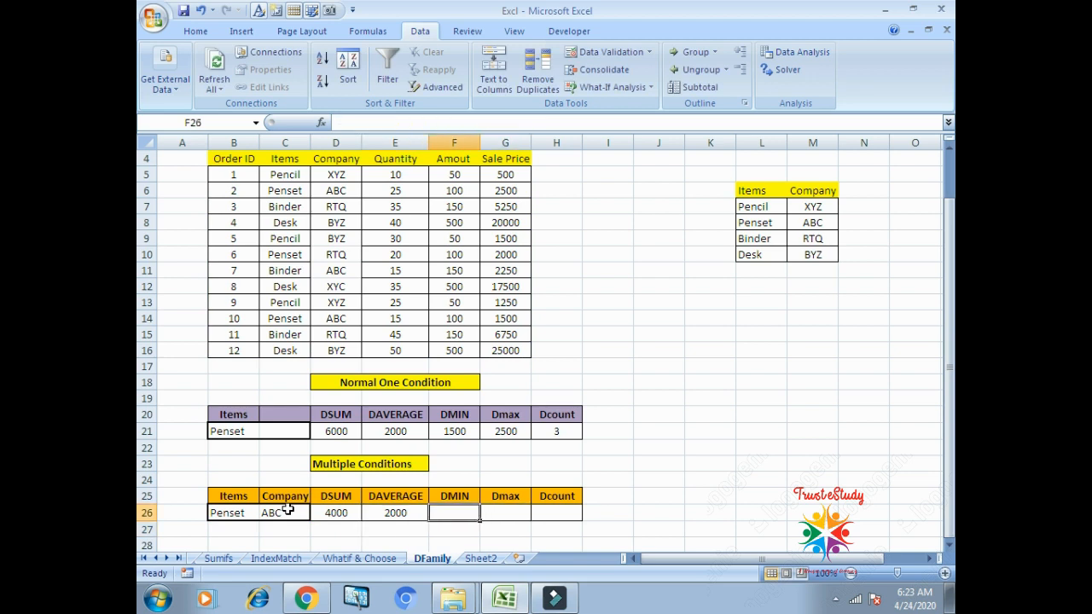
{"action": "type", "text": "+"}
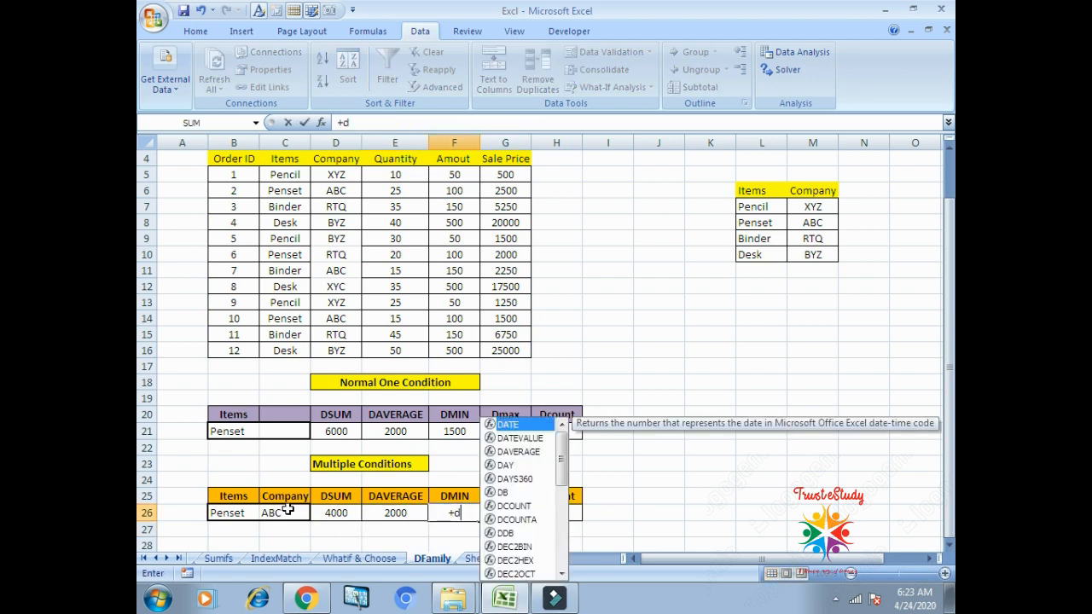
{"action": "type", "text": "dmin"}
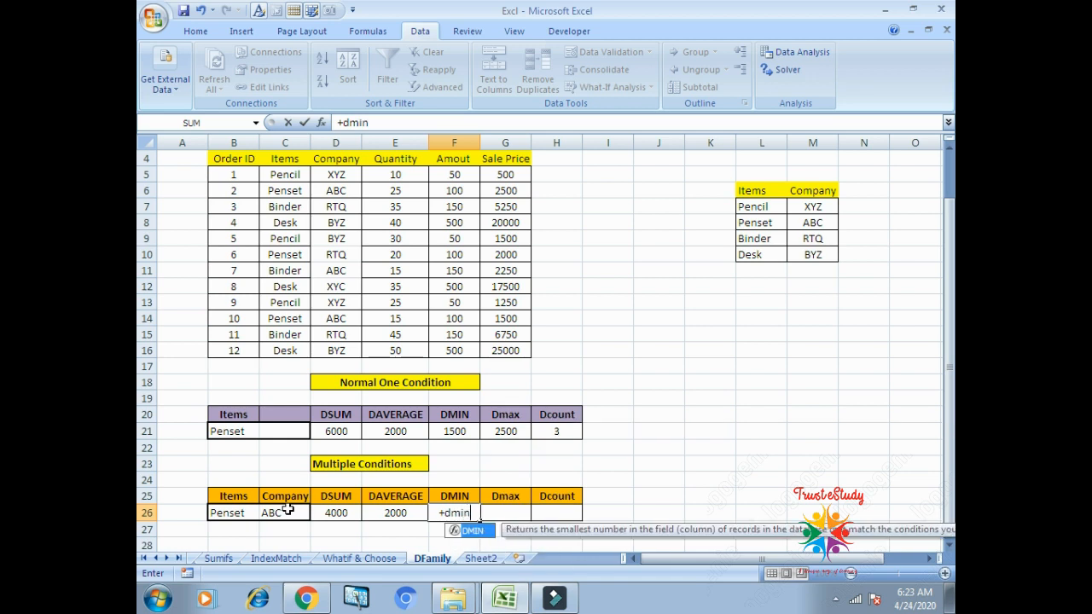
{"action": "type", "text": "(B4:G17"}
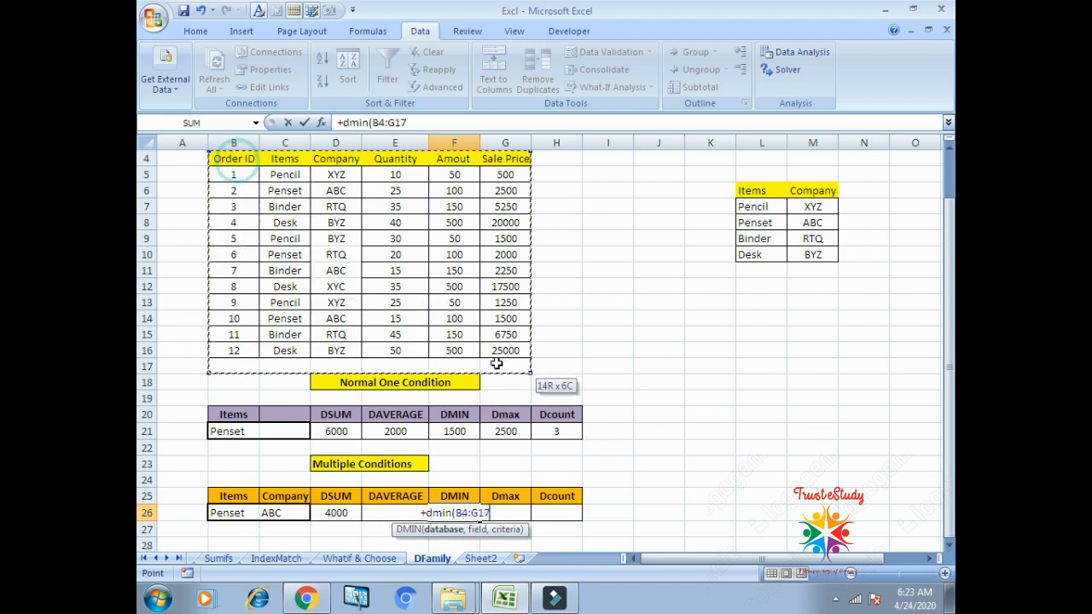
{"action": "left_click_drag", "start_coordinate": [497, 364], "coordinate": [507, 352]}
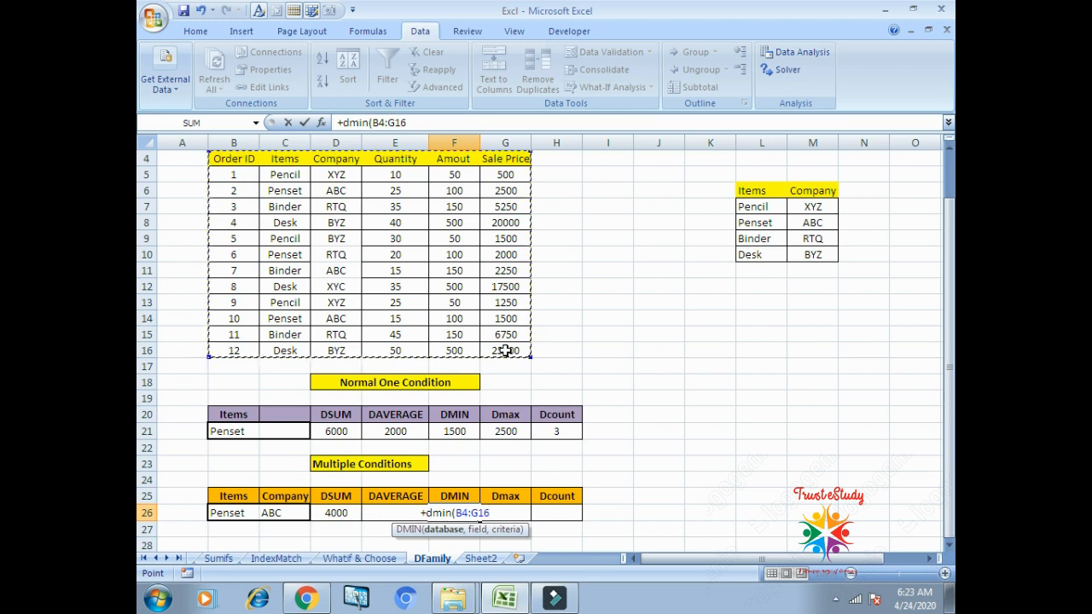
{"action": "type", "text": ","}
{"action": "left_click", "coordinate": [518, 160]}
{"action": "type", "text": ","}
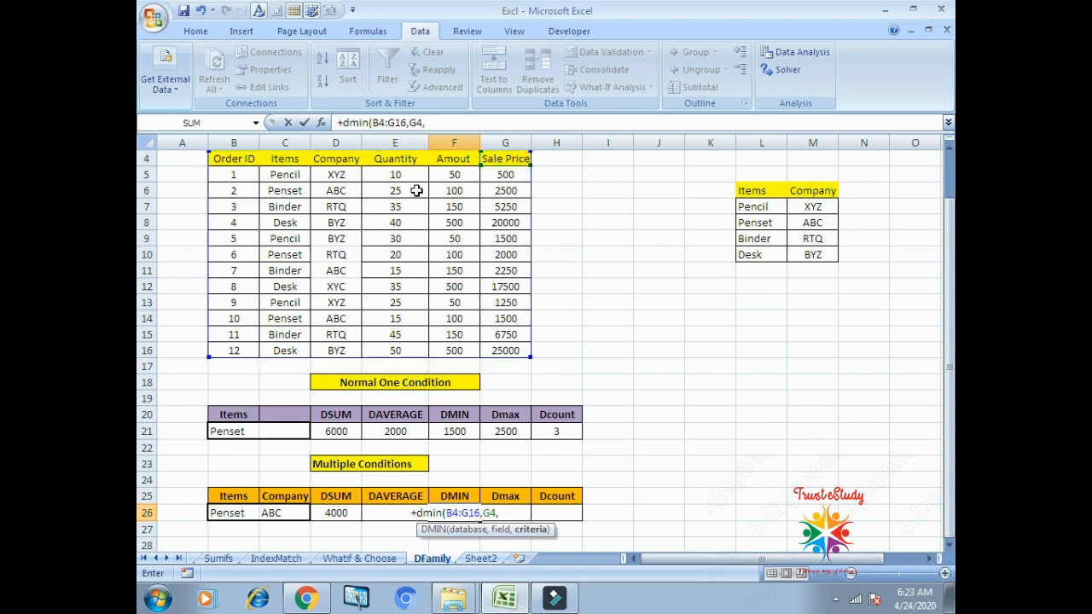
{"action": "left_click_drag", "start_coordinate": [227, 495], "coordinate": [278, 512]}
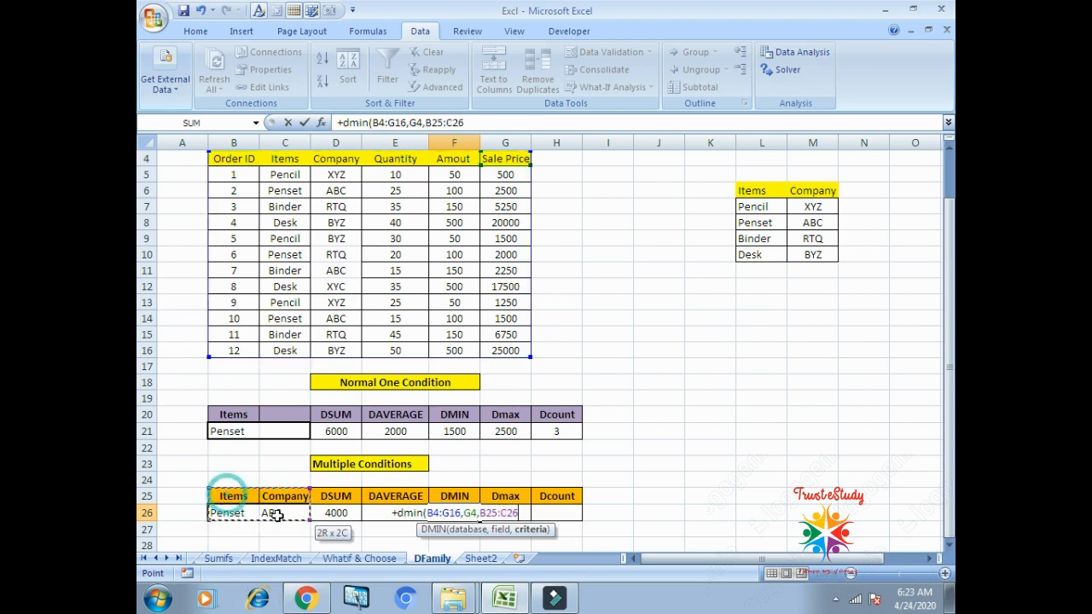
{"action": "key", "text": "Return"}
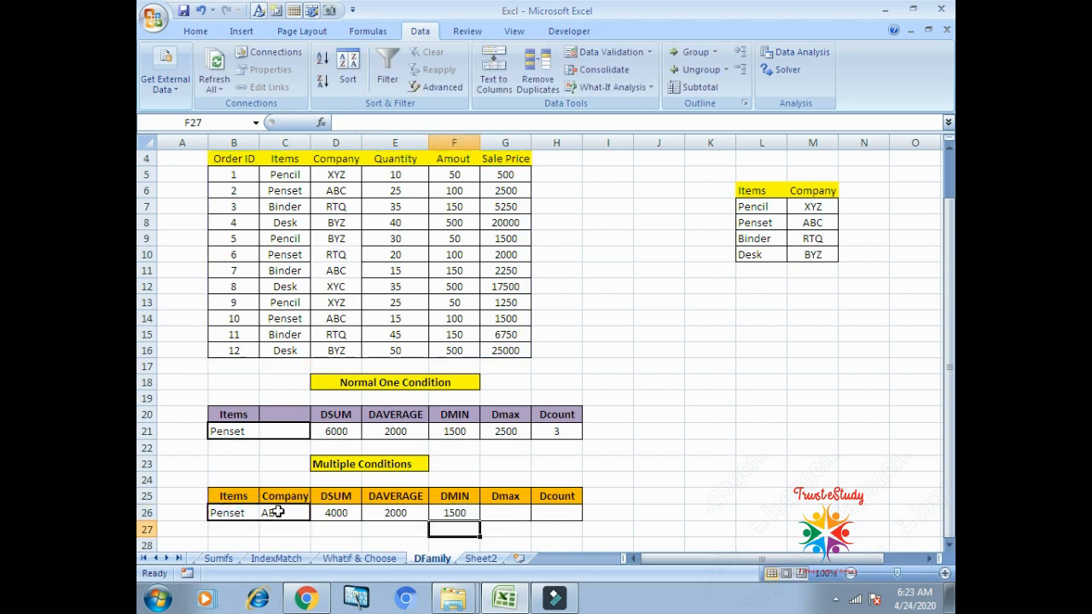
Enter a DMAX formula in G26 with database B4:G16, field G4 (Sale Price) and the criteria range B25:C26
{"action": "key", "text": "Up"}
{"action": "key", "text": "Right"}
{"action": "type", "text": "+d"}
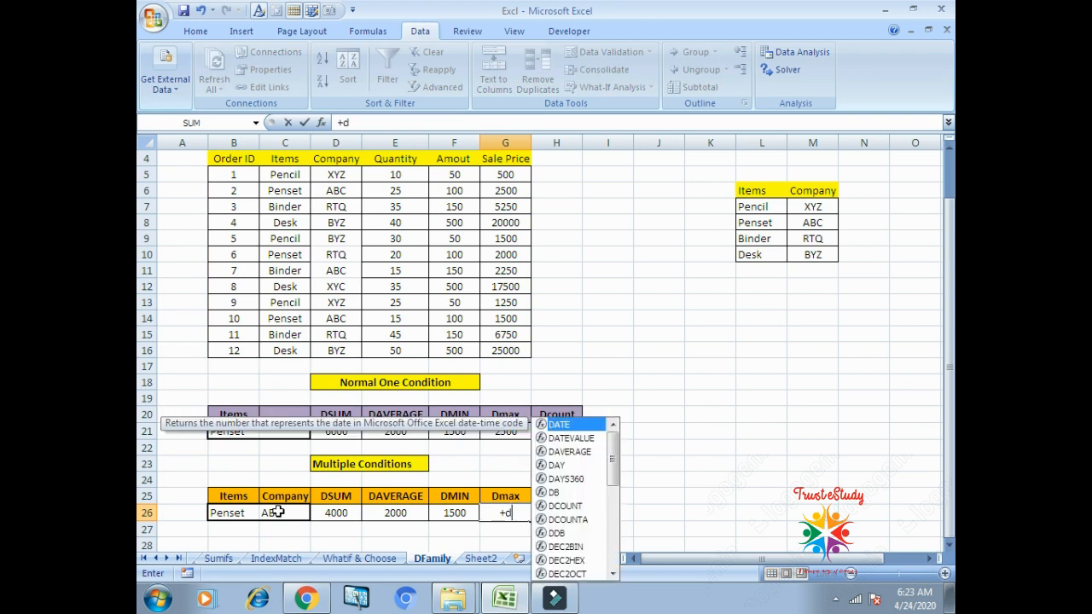
{"action": "type", "text": "max("}
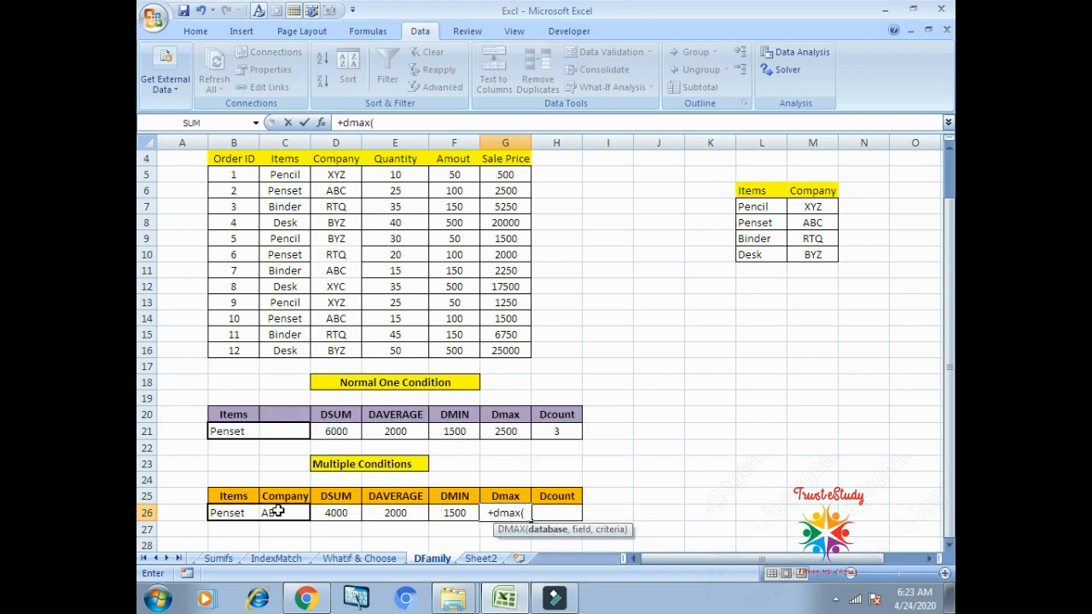
{"action": "left_click_drag", "start_coordinate": [227, 160], "coordinate": [511, 350]}
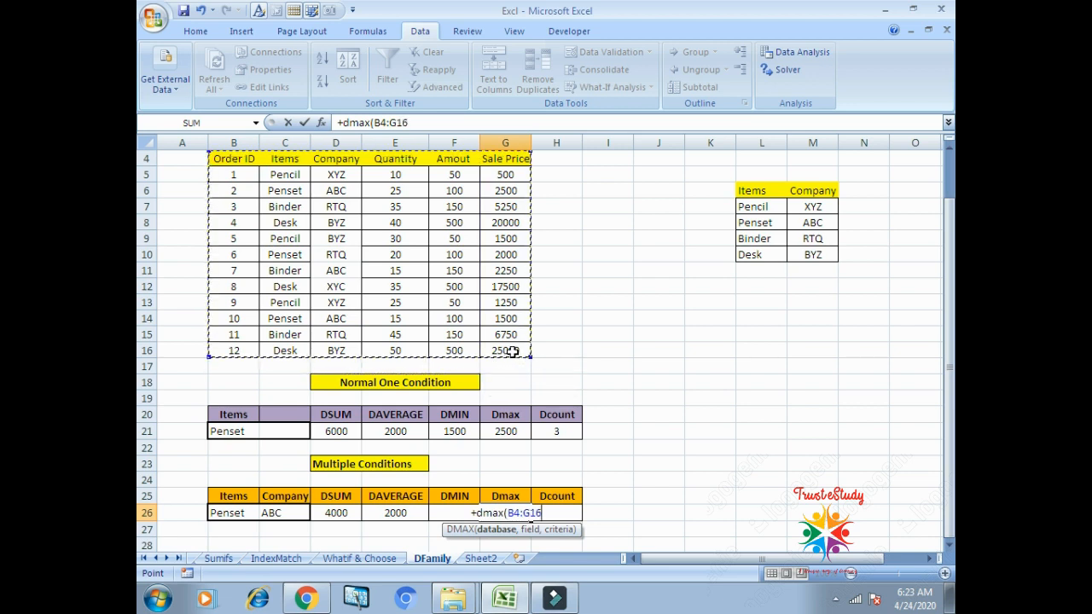
{"action": "type", "text": ","}
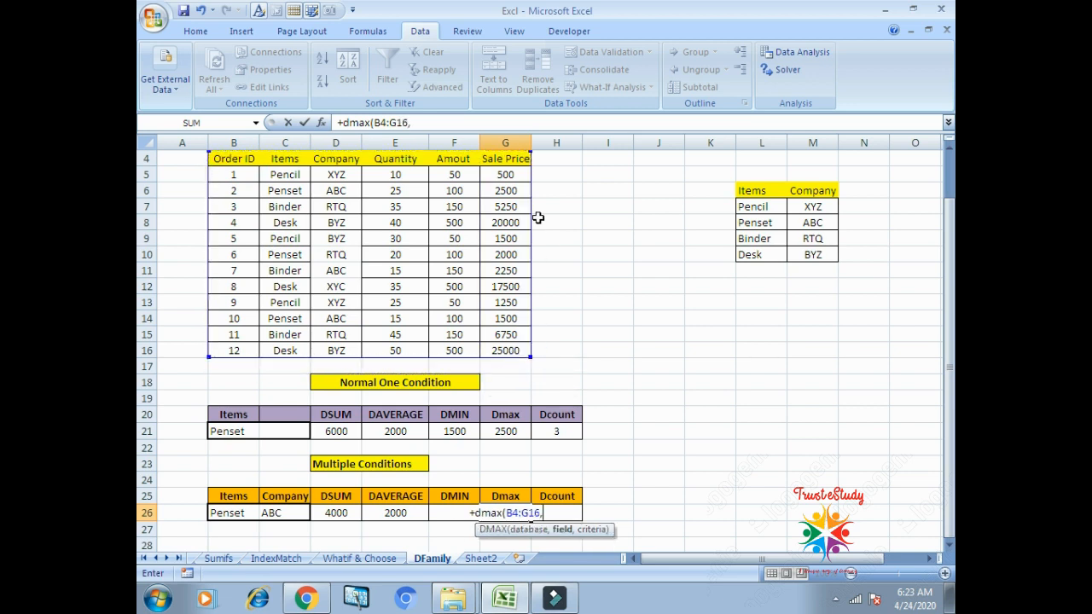
{"action": "left_click", "coordinate": [515, 159]}
{"action": "type", "text": ","}
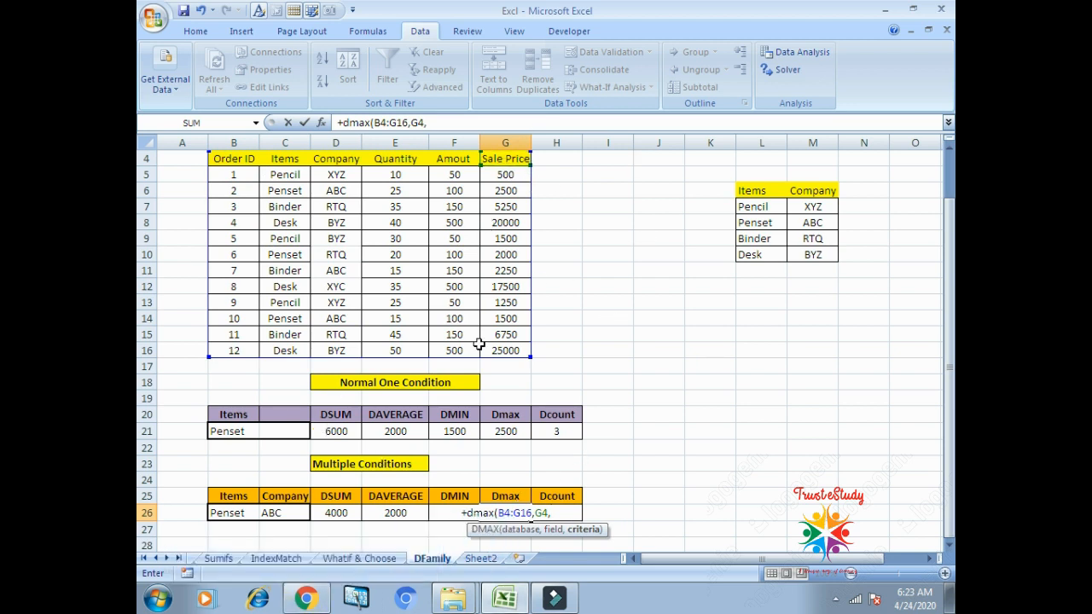
{"action": "left_click_drag", "start_coordinate": [237, 493], "coordinate": [291, 513]}
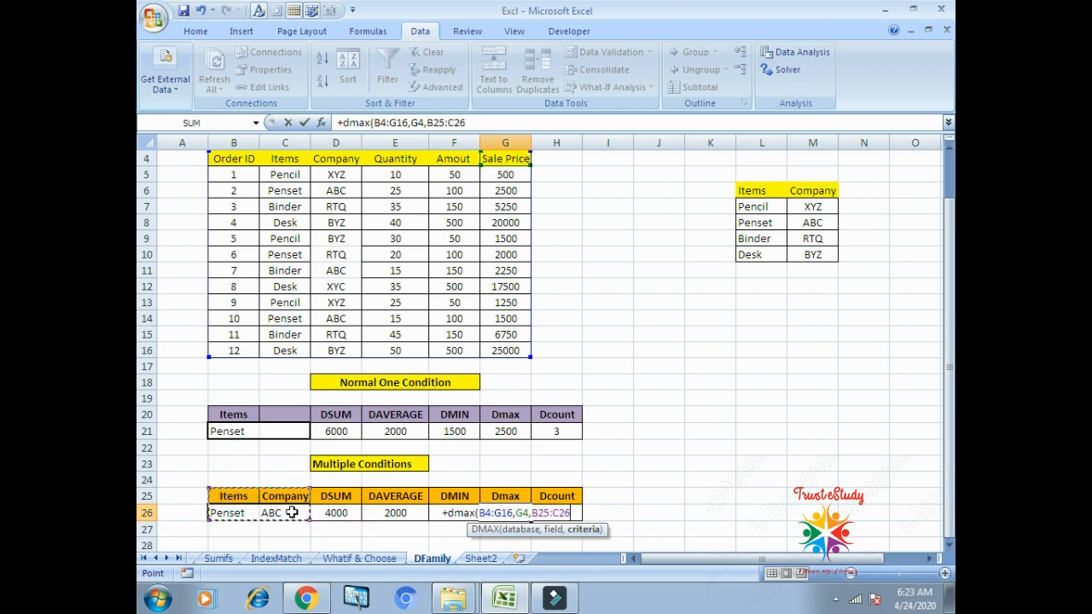
{"action": "key", "text": "Return"}
Enter a DCOUNT formula in H26 with database B4:G16, the Quantity header E4 as field and criteria B25:C26
{"action": "key", "text": "Up"}
{"action": "key", "text": "Right"}
{"action": "type", "text": "+"}
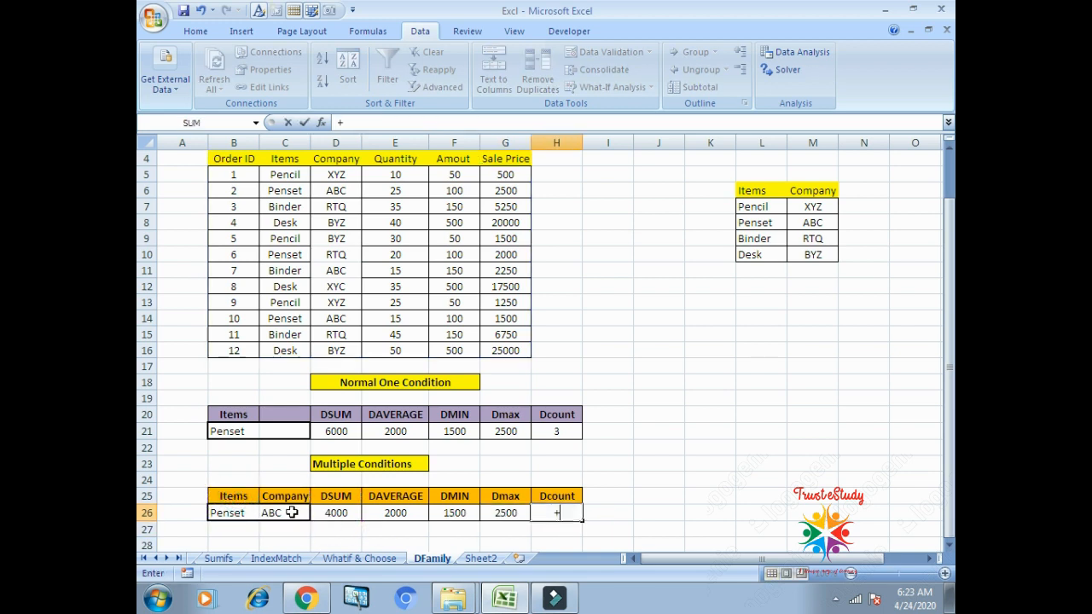
{"action": "type", "text": "dcou"}
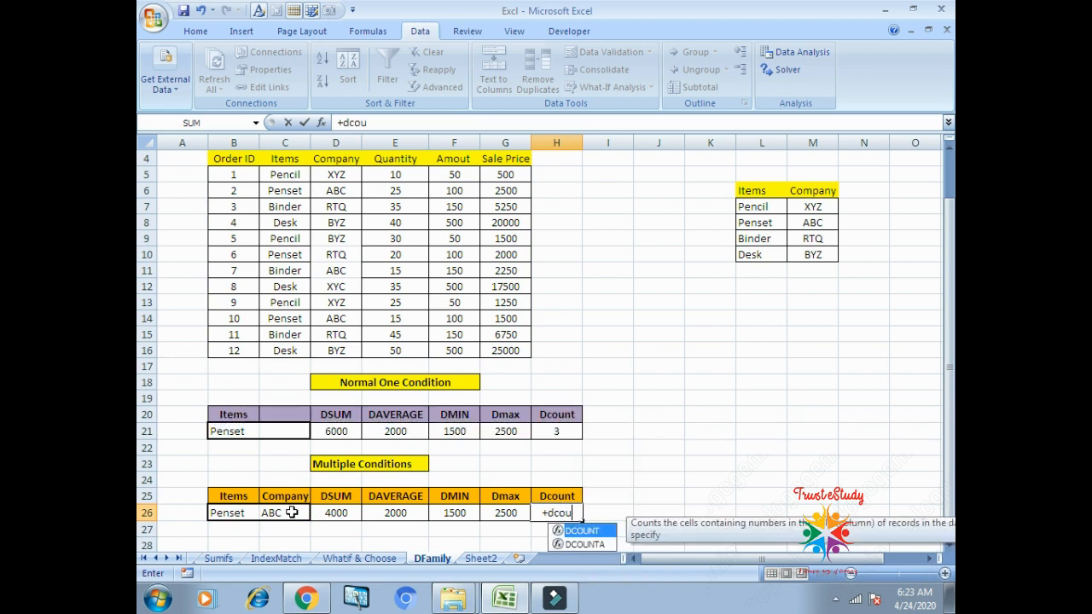
{"action": "type", "text": "nt("}
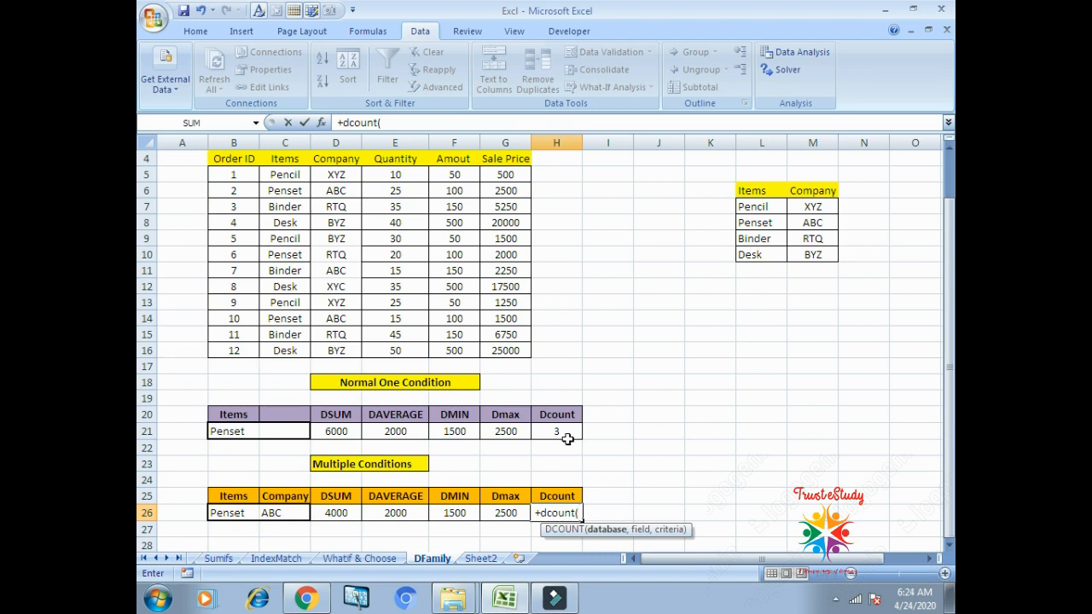
{"action": "left_click_drag", "start_coordinate": [229, 159], "coordinate": [507, 348]}
{"action": "type", "text": ","}
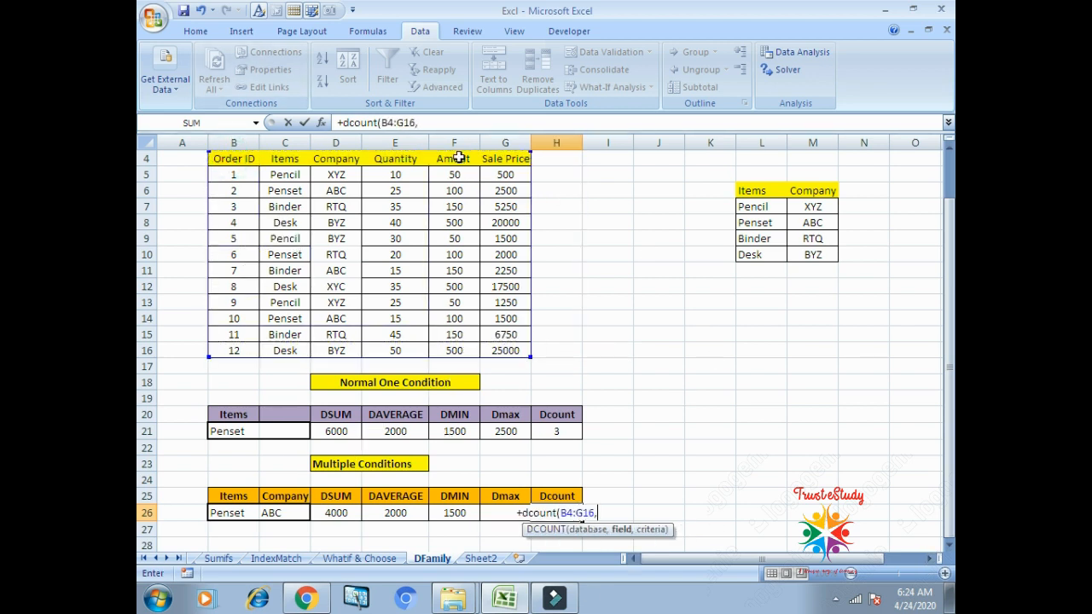
{"action": "left_click", "coordinate": [383, 156]}
{"action": "type", "text": ","}
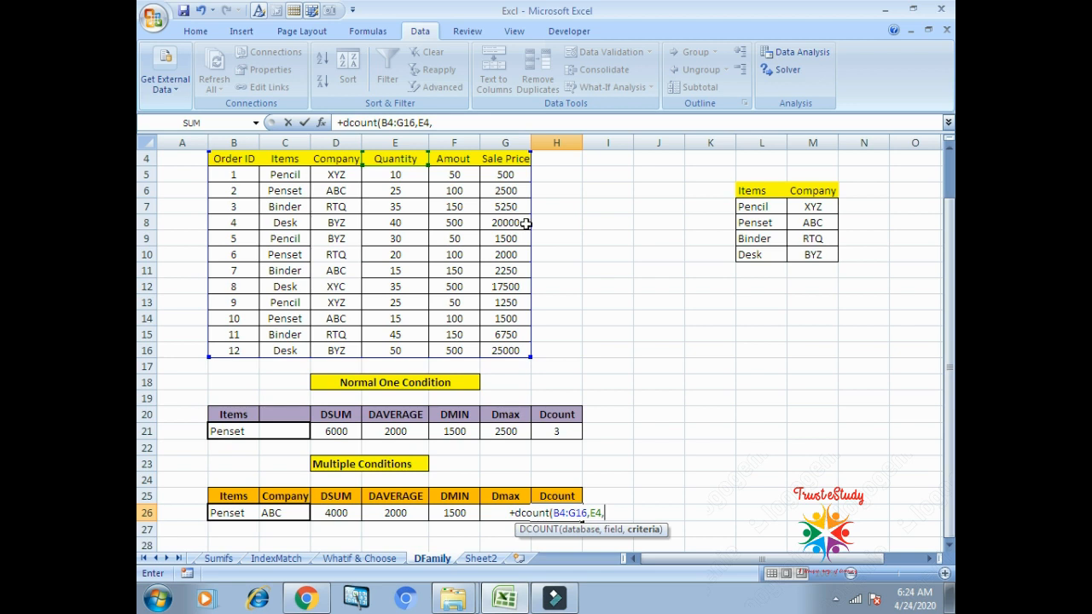
{"action": "left_click_drag", "start_coordinate": [246, 493], "coordinate": [291, 512]}
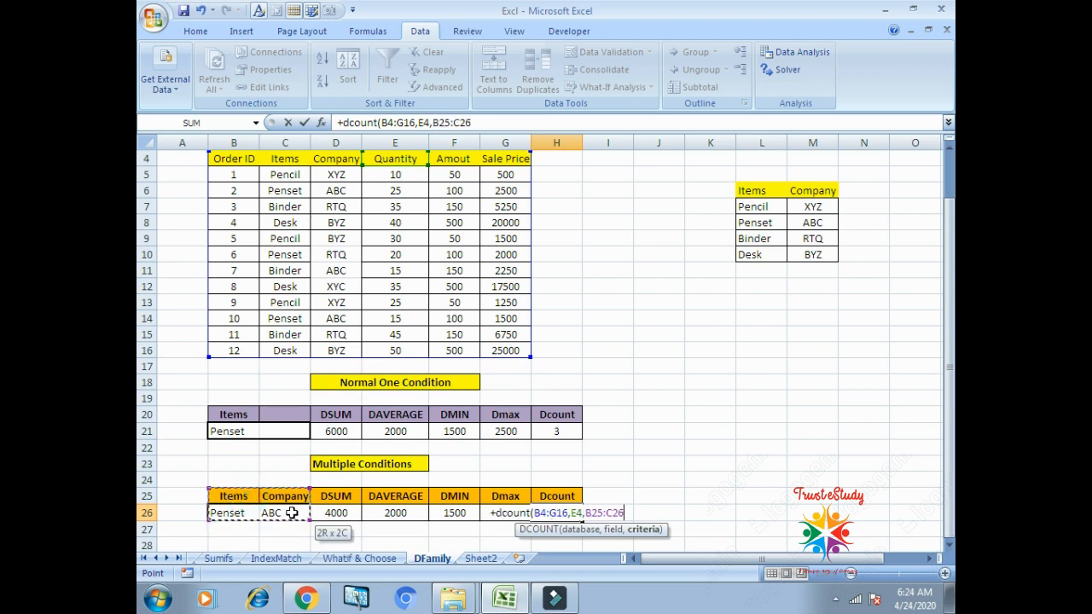
{"action": "type", "text": ")"}
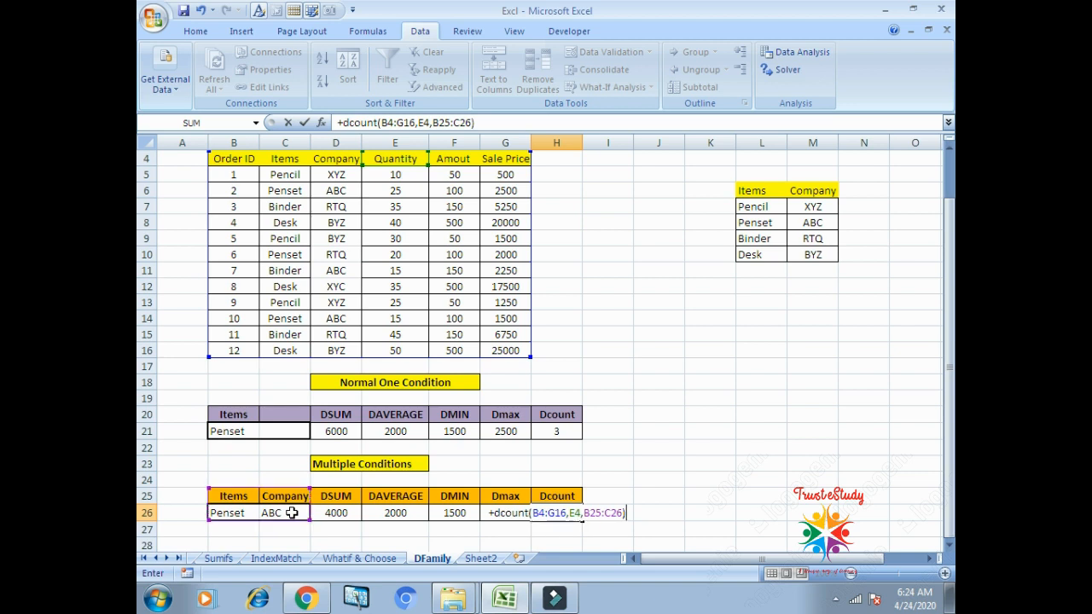
{"action": "key", "text": "Return"}
{"action": "key", "text": "Up"}
{"action": "key", "text": "Up"}
{"action": "key", "text": "Right"}
{"action": "key", "text": "Right"}
{"action": "key", "text": "Right"}
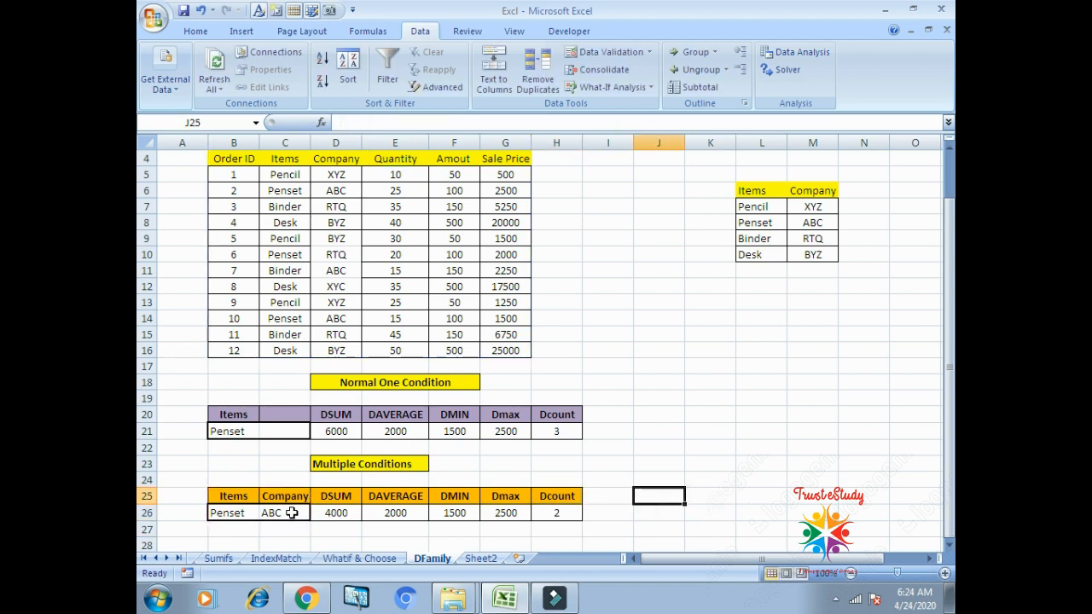
{"action": "key", "text": "Left"}
{"action": "key", "text": "Left"}
{"action": "key", "text": "Left"}
{"action": "key", "text": "Left"}
{"action": "key", "text": "Left"}
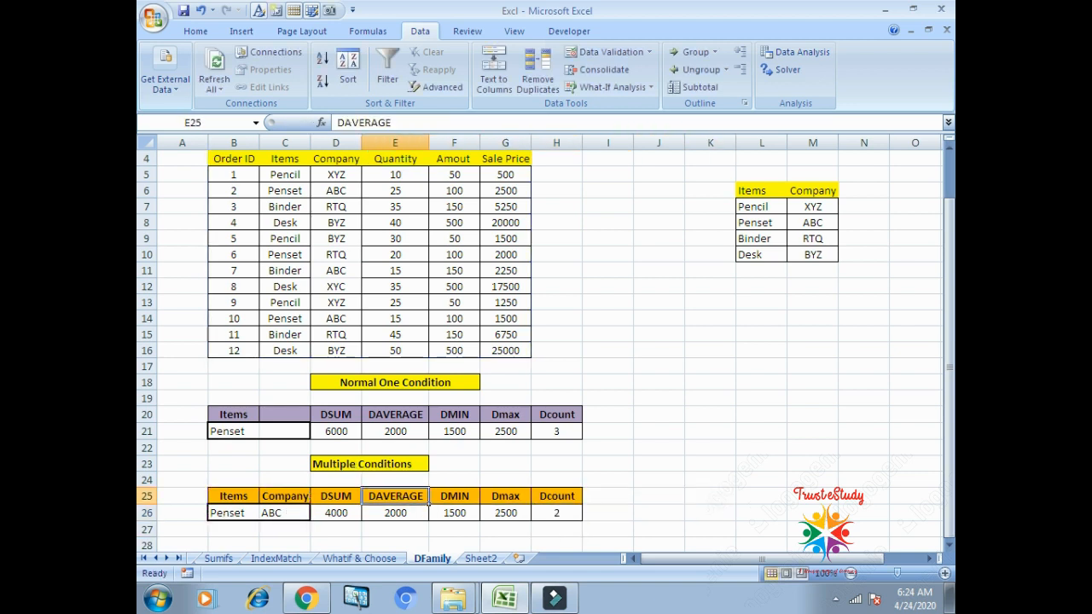
Set the Items criterion in B26 of the multiple-conditions table to Pencil
{"action": "left_click", "coordinate": [239, 512]}
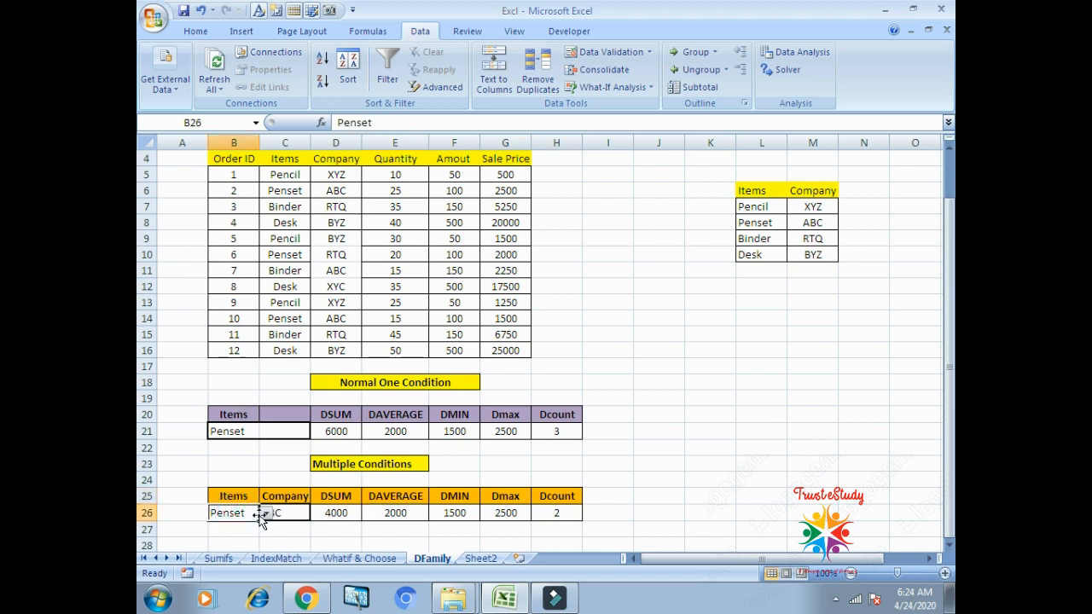
{"action": "left_click", "coordinate": [266, 513]}
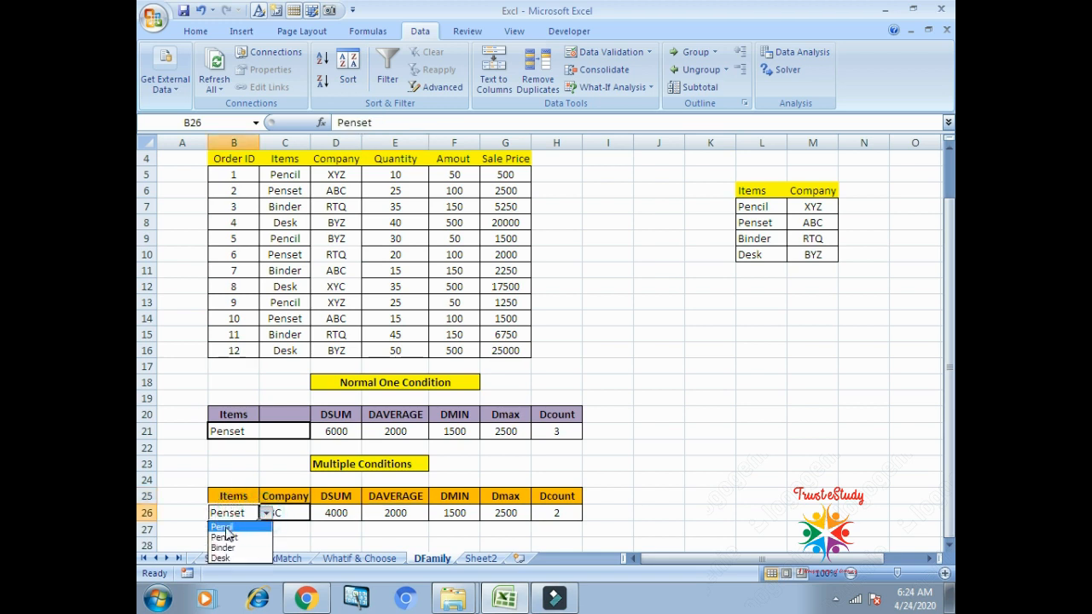
{"action": "left_click", "coordinate": [224, 528]}
{"action": "left_click", "coordinate": [709, 431]}
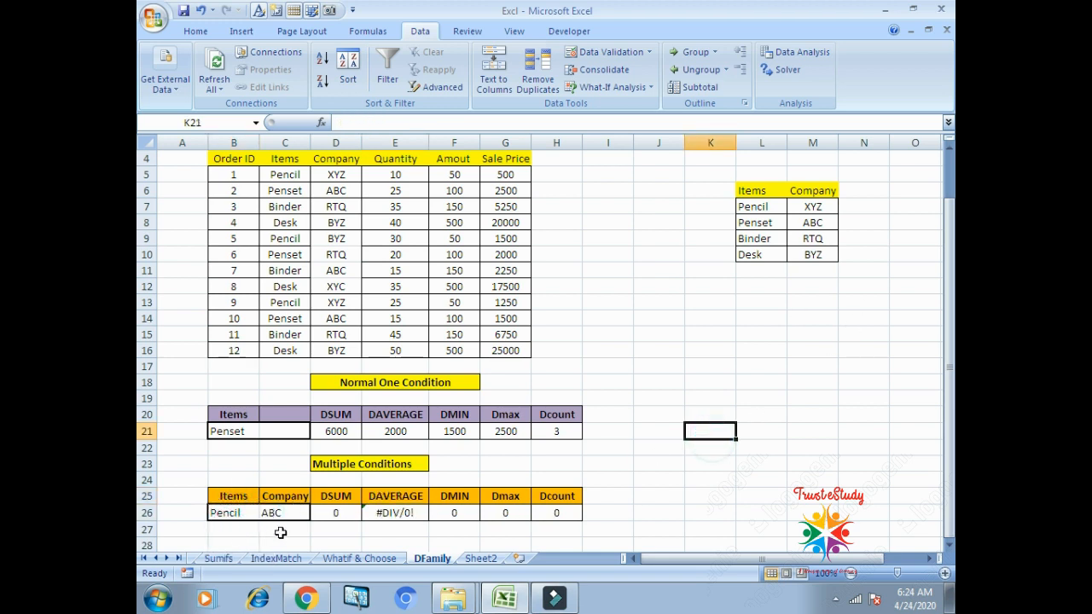
Try RTQ, ABC, XYZ and ABC again as the Company criterion in C26
{"action": "left_click", "coordinate": [300, 514]}
{"action": "left_click", "coordinate": [317, 513]}
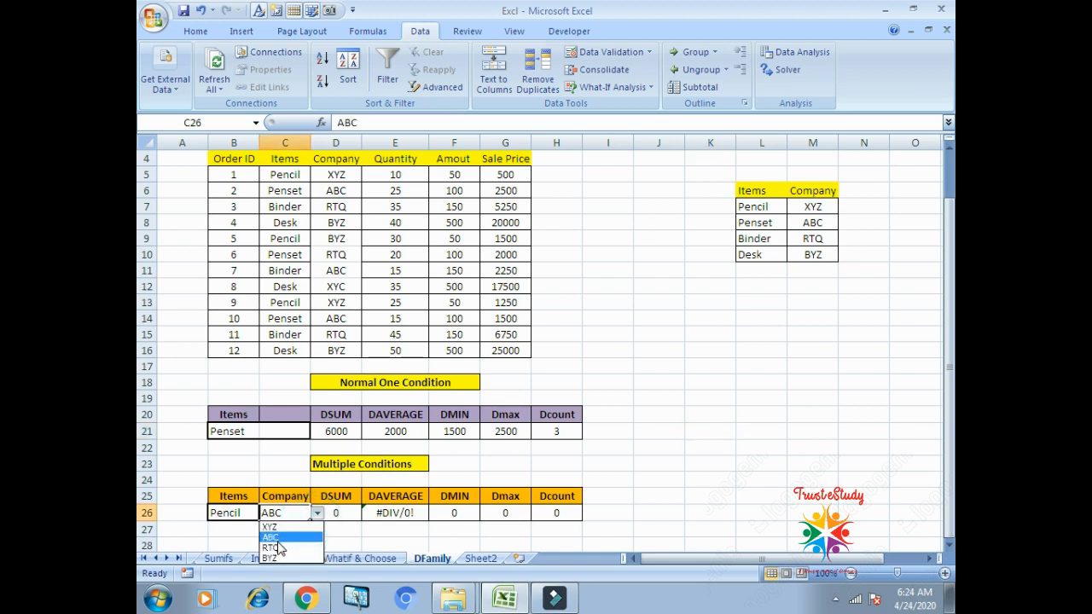
{"action": "left_click", "coordinate": [277, 547]}
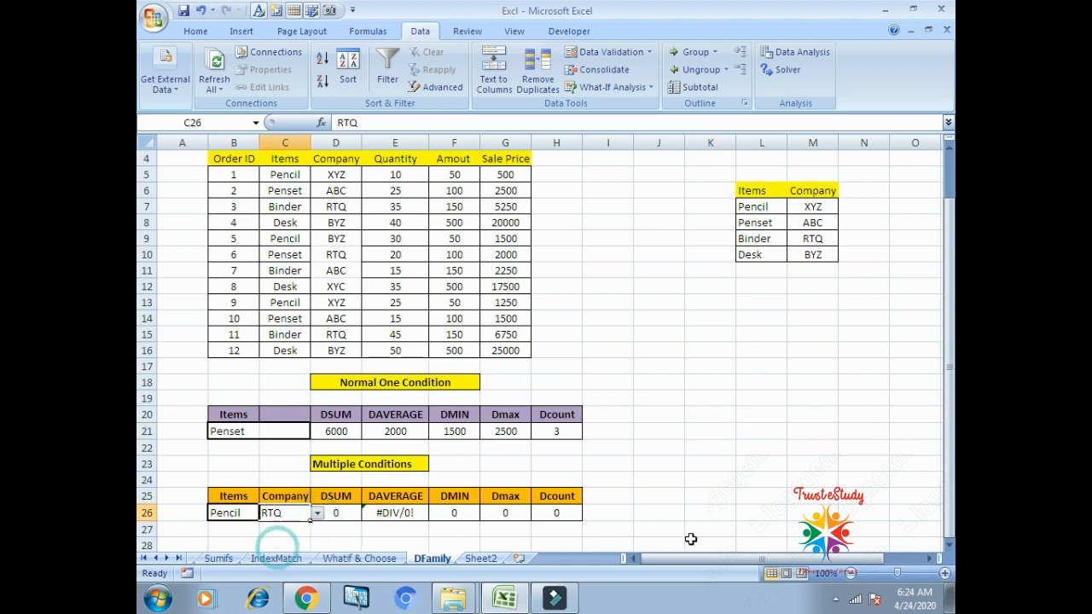
{"action": "left_click", "coordinate": [316, 514]}
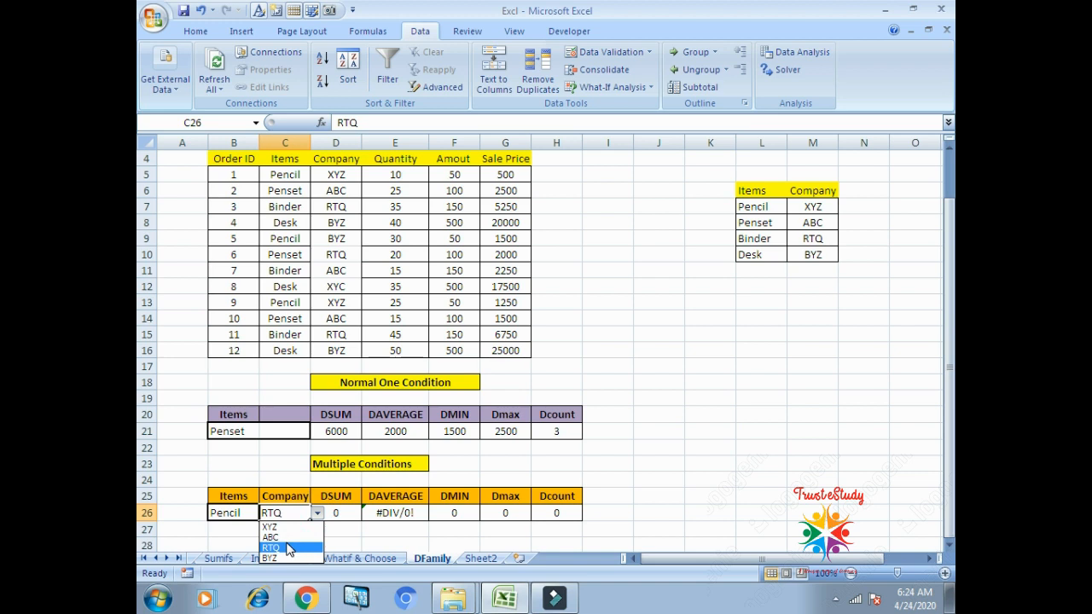
{"action": "left_click", "coordinate": [281, 537]}
{"action": "left_click", "coordinate": [317, 513]}
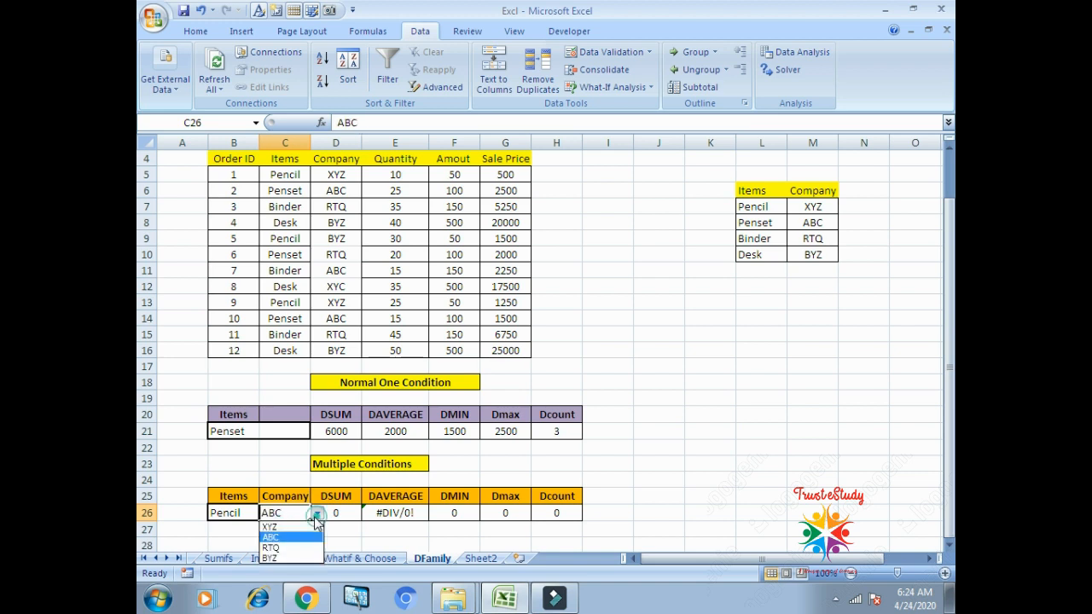
{"action": "left_click", "coordinate": [269, 526]}
{"action": "left_click", "coordinate": [316, 514]}
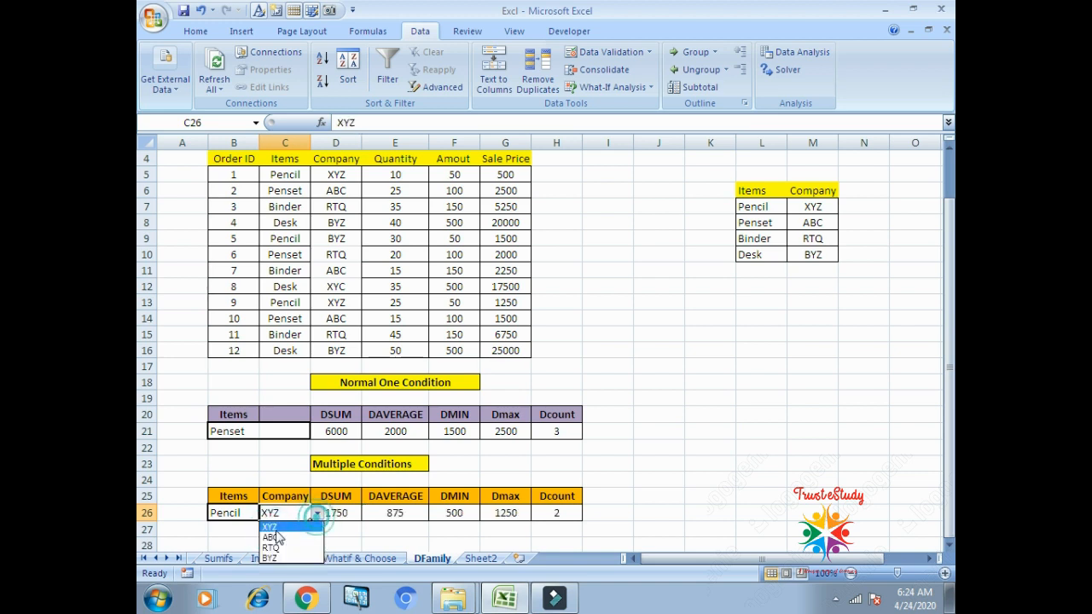
{"action": "left_click", "coordinate": [269, 538]}
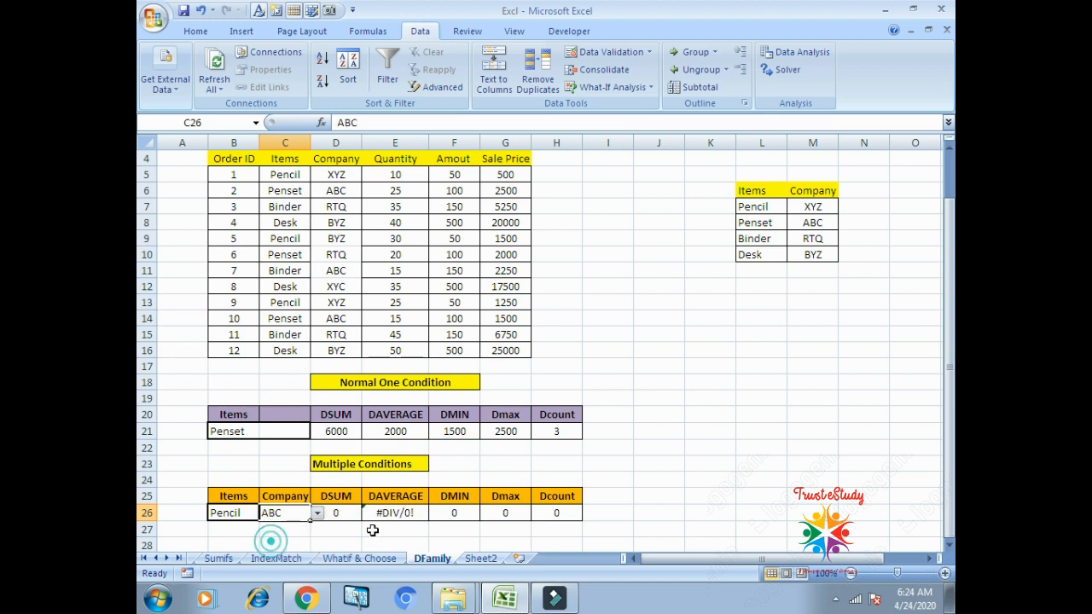
{"action": "left_click", "coordinate": [635, 310]}
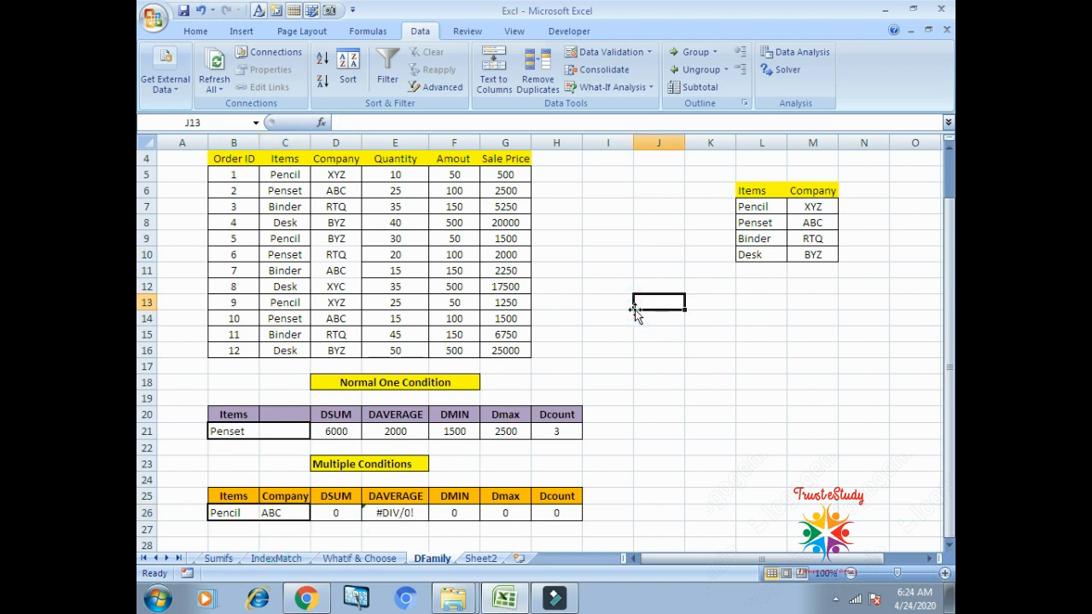
Go to the Pencil entry in C13 of the order table to examine that order's company
{"action": "key", "text": "Left"}
{"action": "key", "text": "Left"}
{"action": "key", "text": "Left"}
{"action": "key", "text": "Left"}
{"action": "key", "text": "Left"}
{"action": "key", "text": "Left"}
{"action": "key", "text": "Left"}
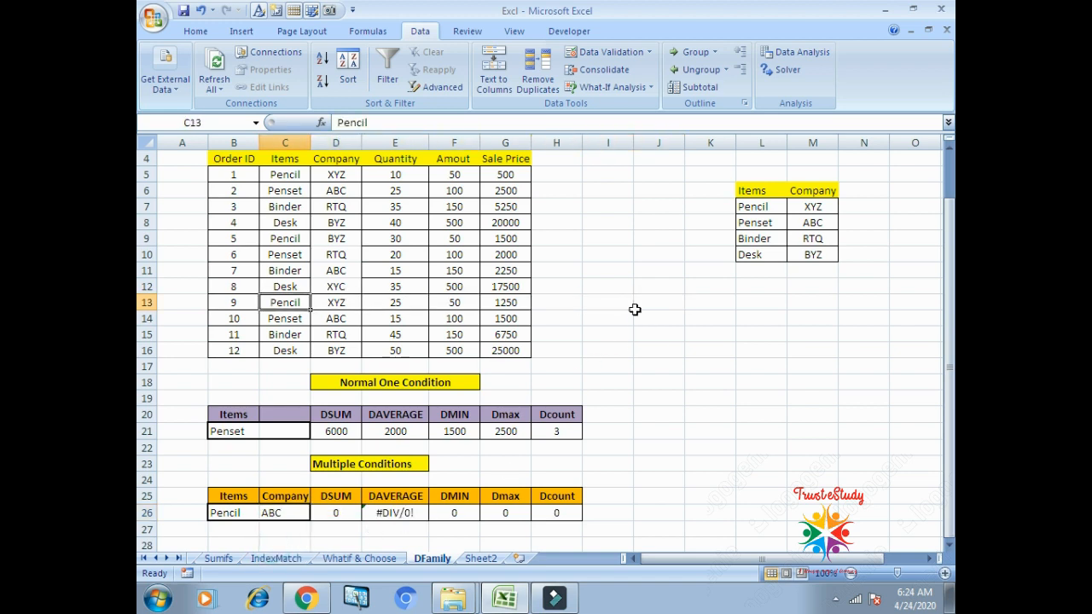
{"action": "left_click", "coordinate": [147, 175]}
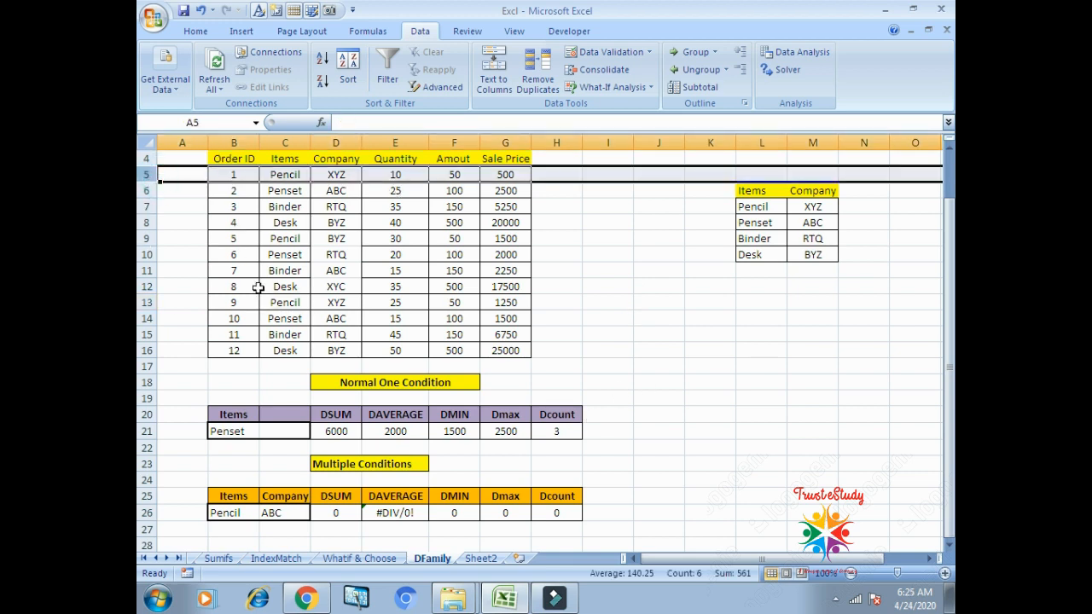
{"action": "left_click", "coordinate": [147, 238], "text": "ctrl"}
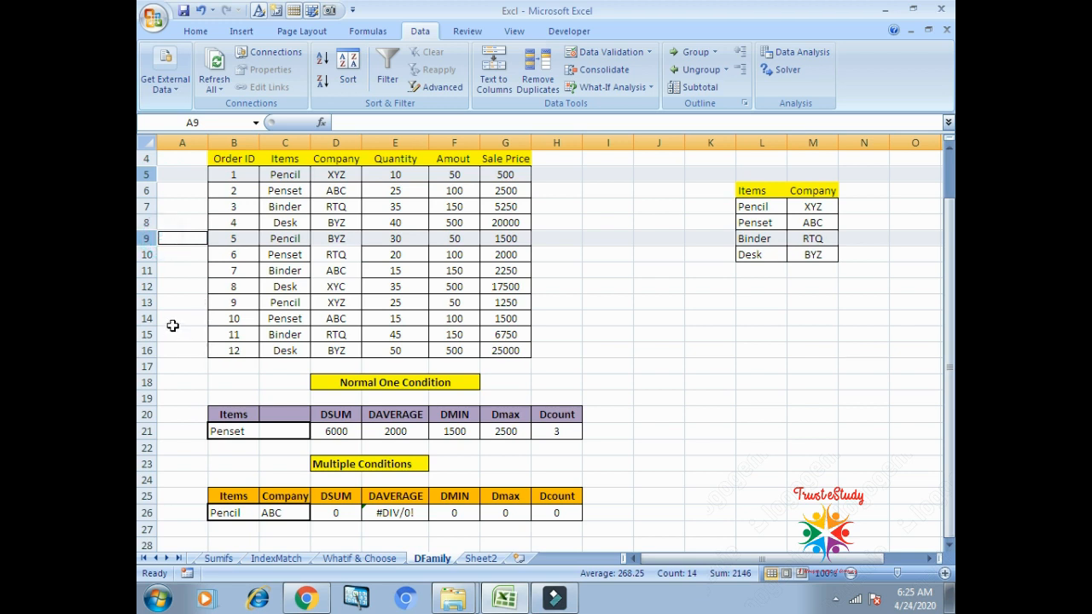
{"action": "left_click", "coordinate": [146, 318], "text": "ctrl"}
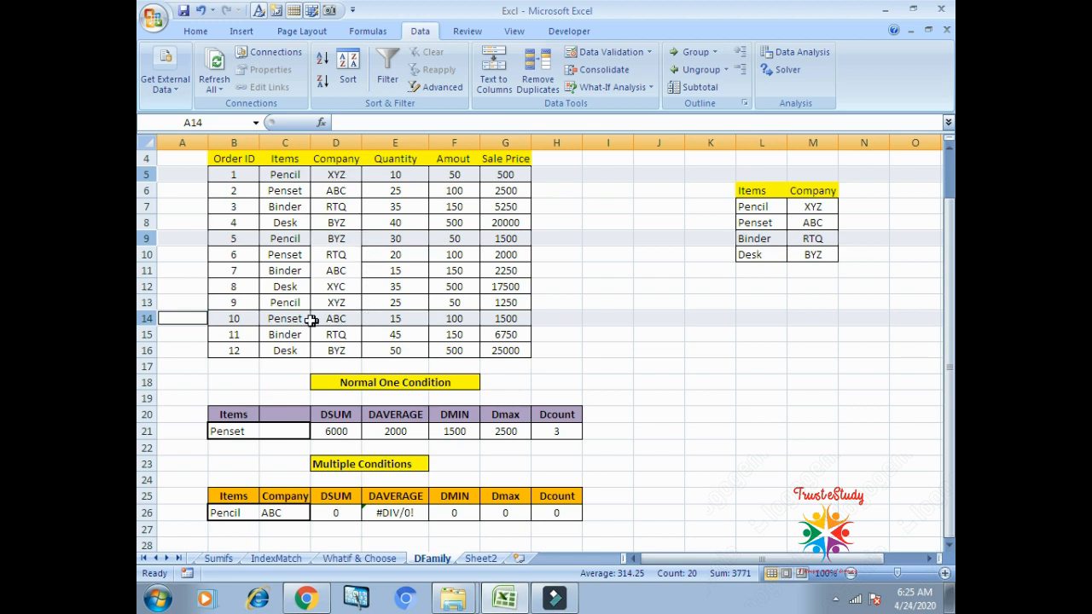
{"action": "left_click", "coordinate": [147, 303]}
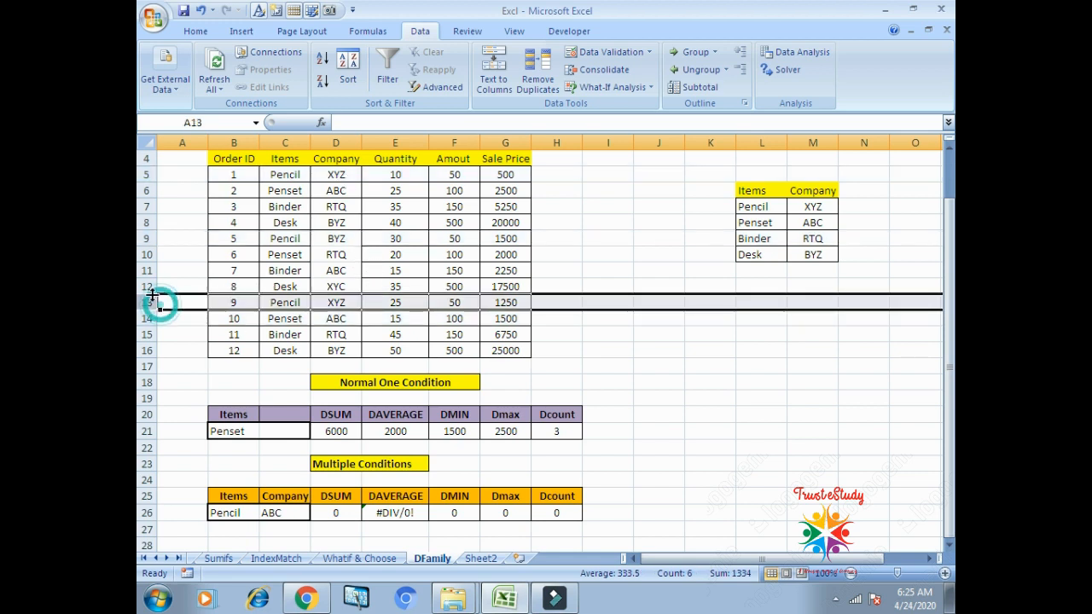
{"action": "left_click", "coordinate": [148, 174]}
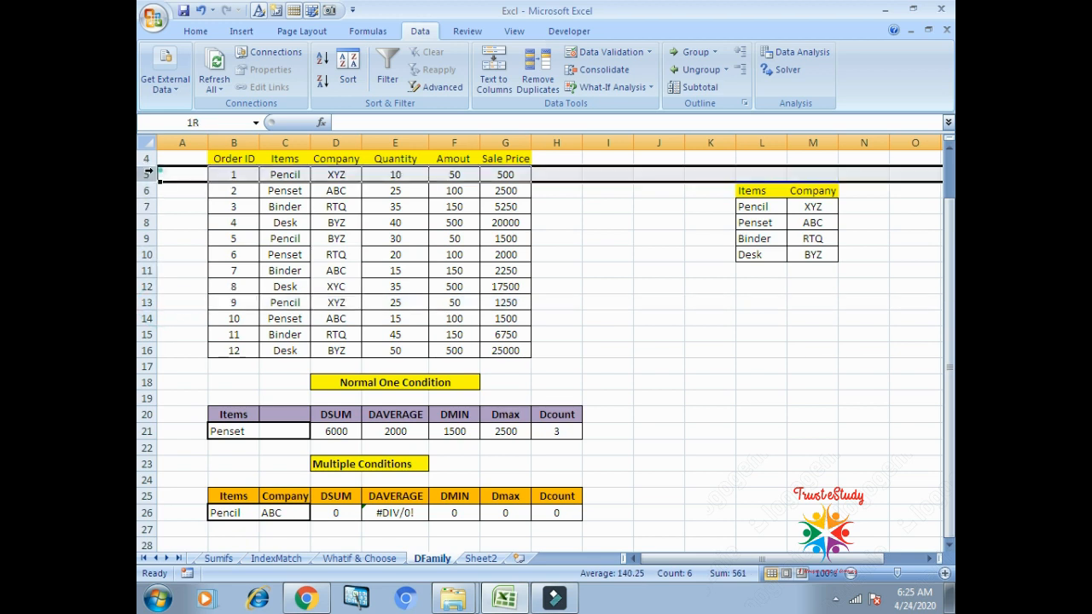
{"action": "left_click", "coordinate": [148, 238], "text": "ctrl"}
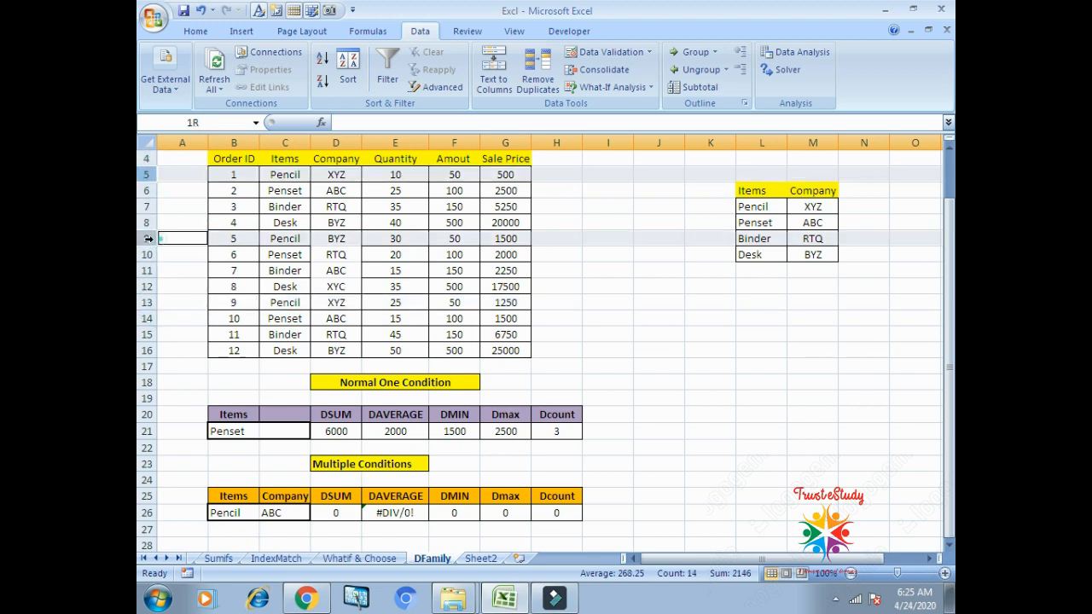
{"action": "left_click", "coordinate": [145, 317], "text": "ctrl"}
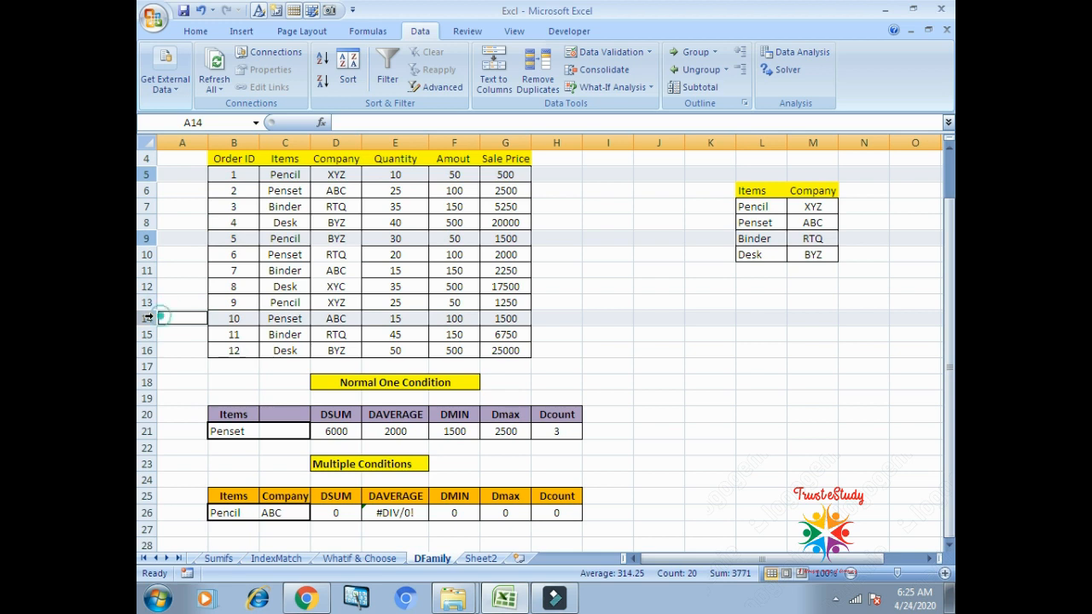
{"action": "left_click", "coordinate": [146, 302]}
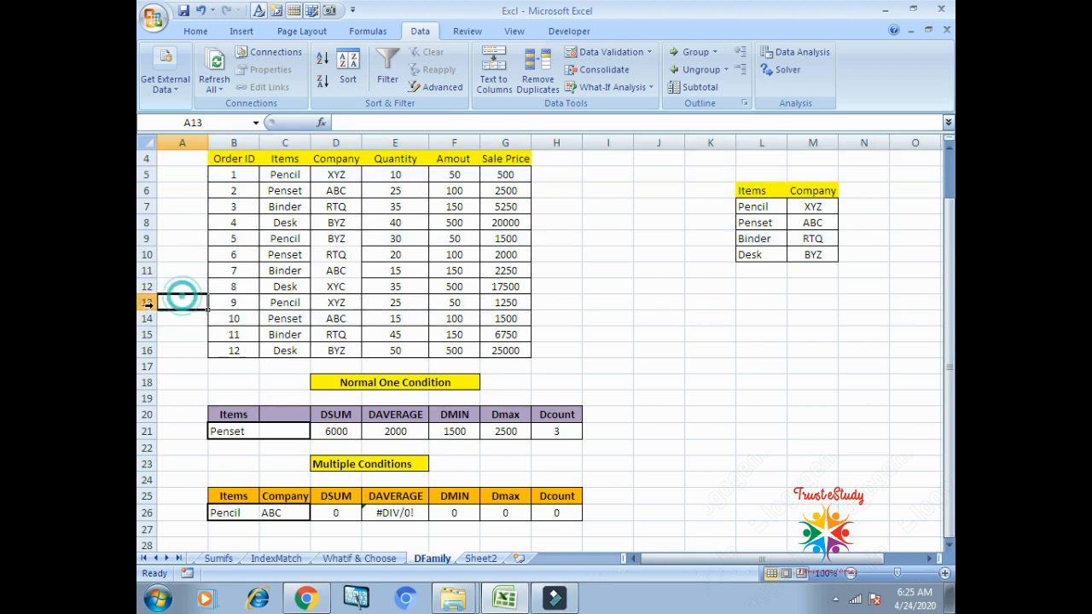
Select the Pencil order rows 5, 9 and 13 together to check their companies against the ABC criterion
{"action": "left_click", "coordinate": [147, 174]}
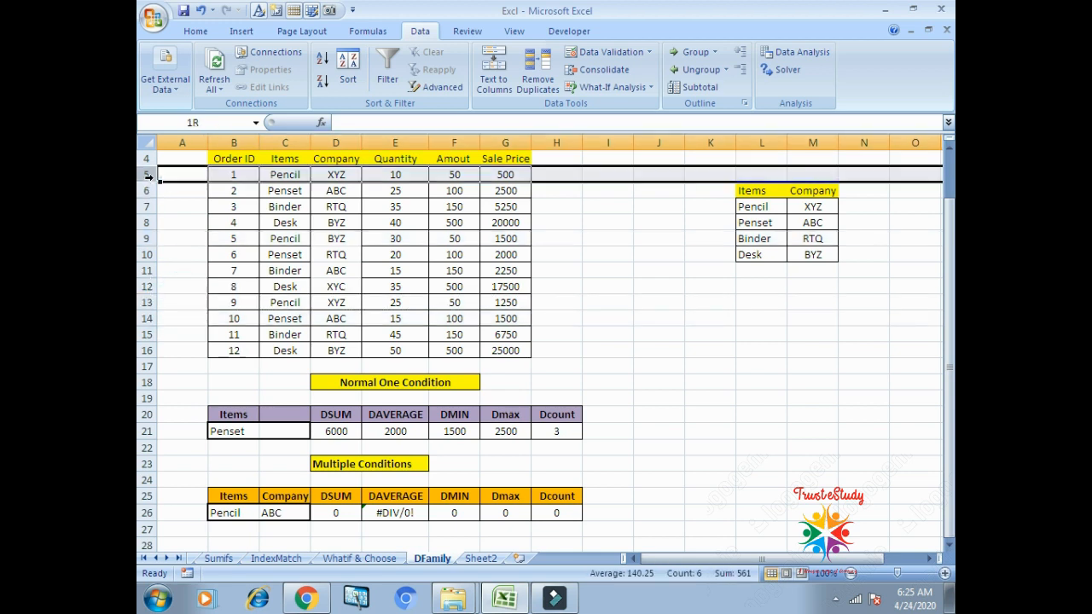
{"action": "left_click", "coordinate": [148, 239], "text": "ctrl"}
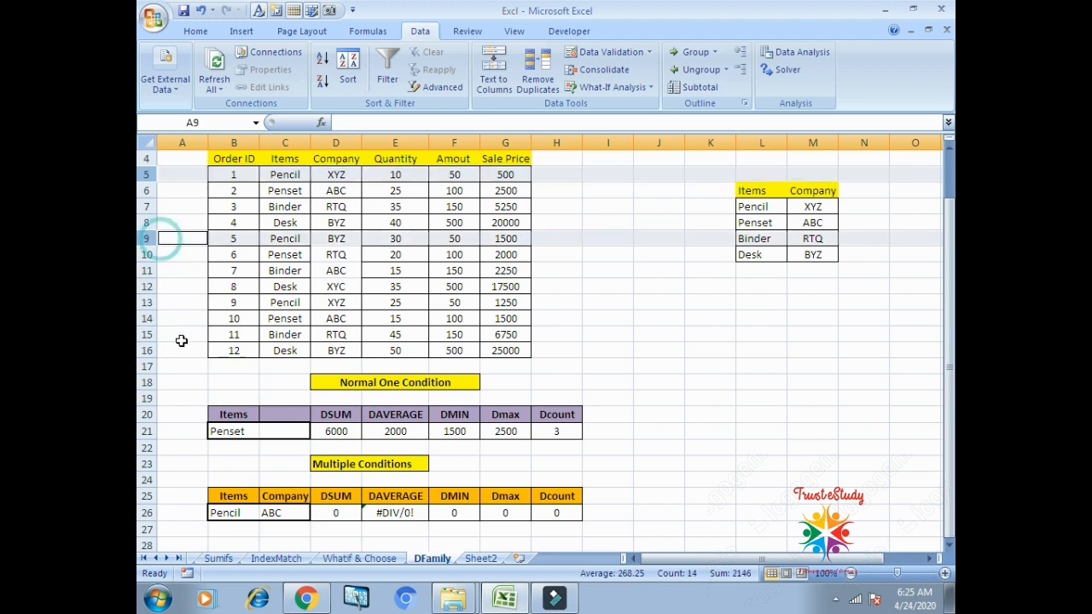
{"action": "left_click", "coordinate": [147, 302], "text": "ctrl"}
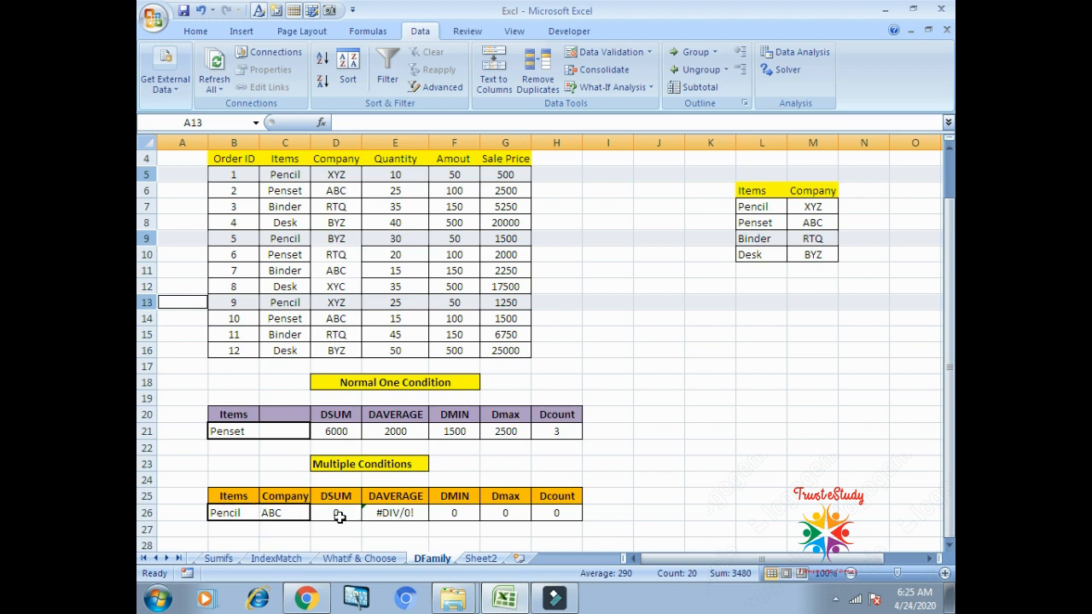
Set the Company criterion in C26 to XYZ
{"action": "left_click", "coordinate": [289, 514]}
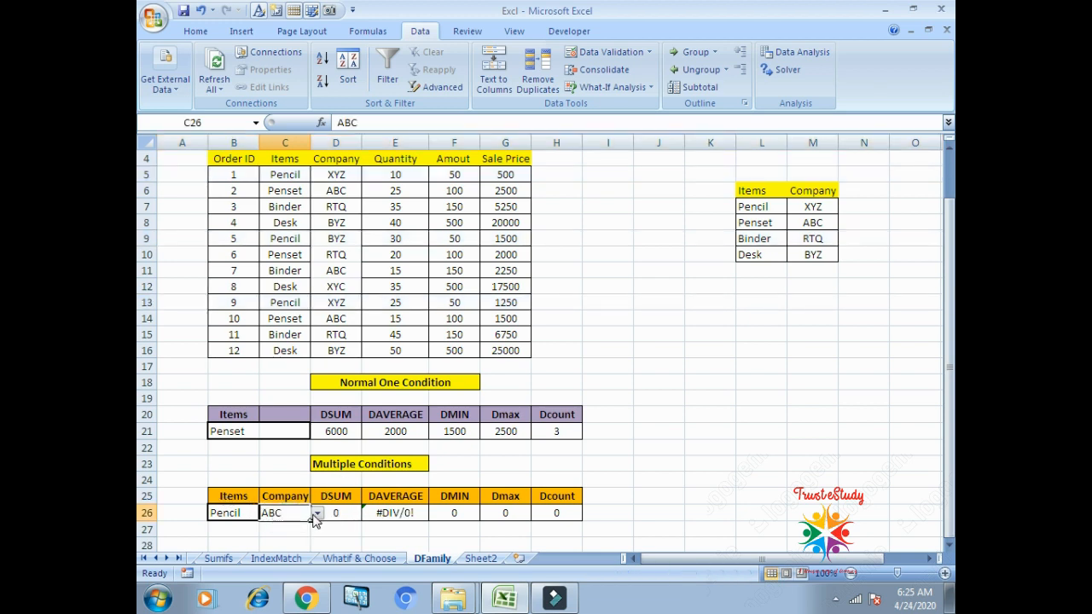
{"action": "left_click", "coordinate": [315, 514]}
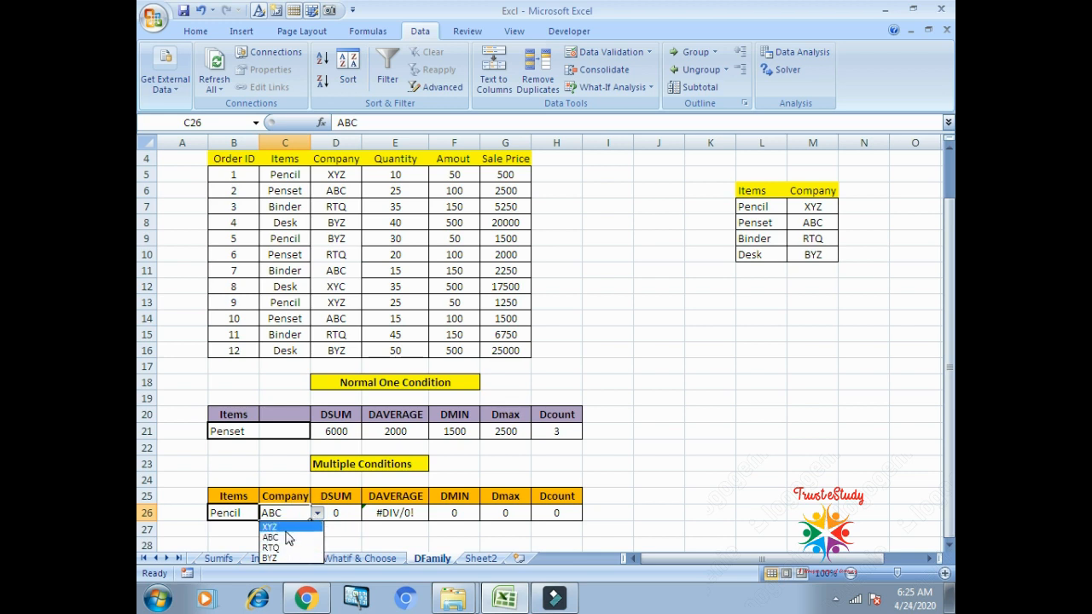
{"action": "left_click", "coordinate": [271, 526]}
{"action": "left_click", "coordinate": [676, 497]}
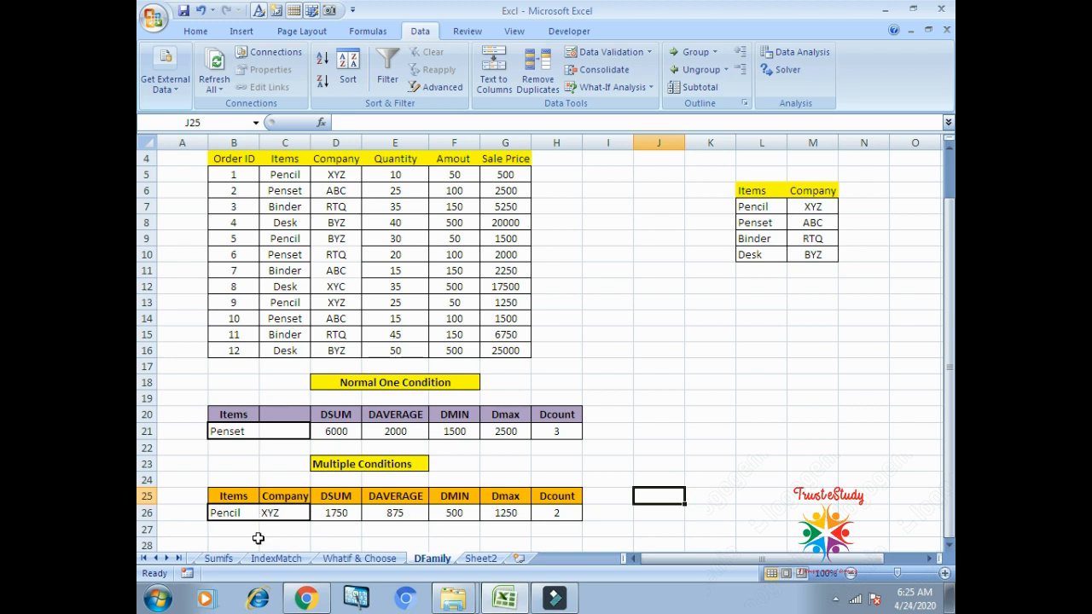
Highlight all Pencil orders in rows 5, 9 and 13 to compare their companies with the XYZ criterion
{"action": "left_click", "coordinate": [147, 174]}
{"action": "left_click", "coordinate": [147, 238], "text": "ctrl"}
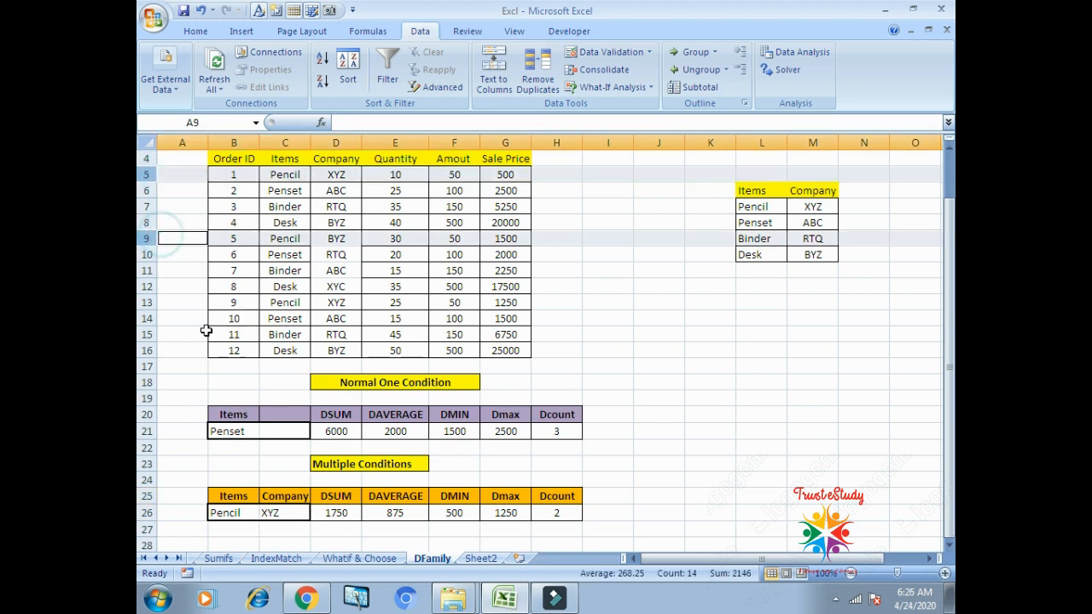
{"action": "left_click", "coordinate": [146, 302], "text": "ctrl"}
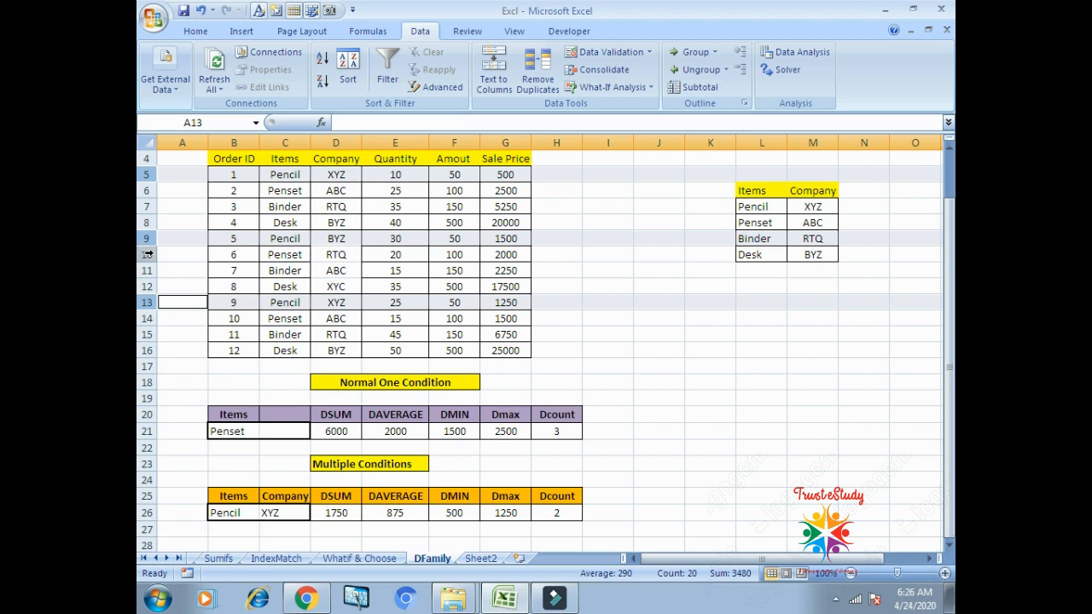
{"action": "left_click", "coordinate": [188, 254]}
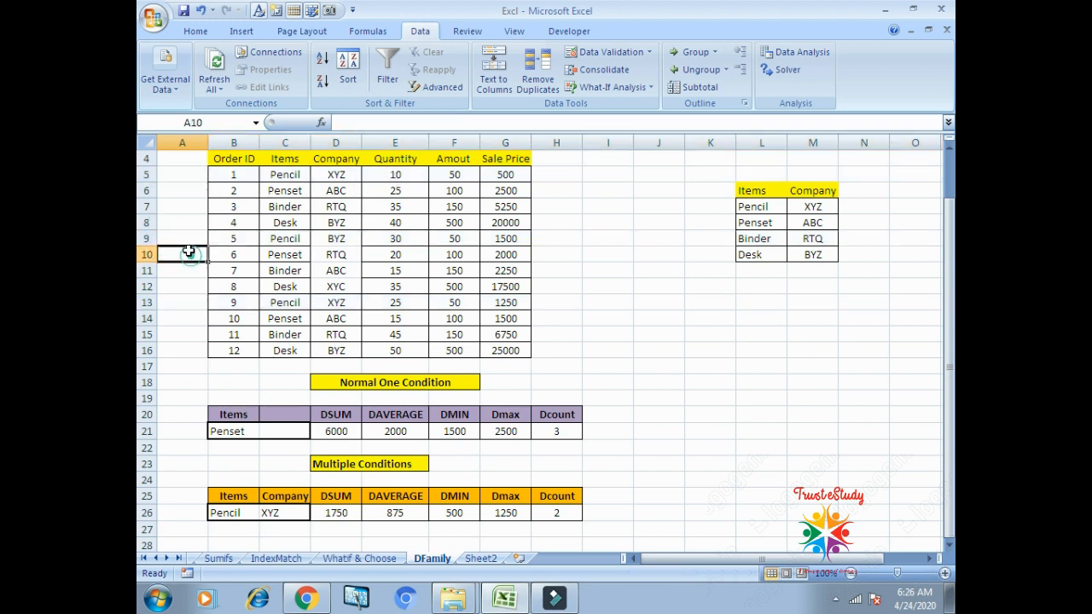
Select only the Pencil orders from company XYZ, rows 5 and 13, to check the row 26 results against them
{"action": "left_click", "coordinate": [147, 174]}
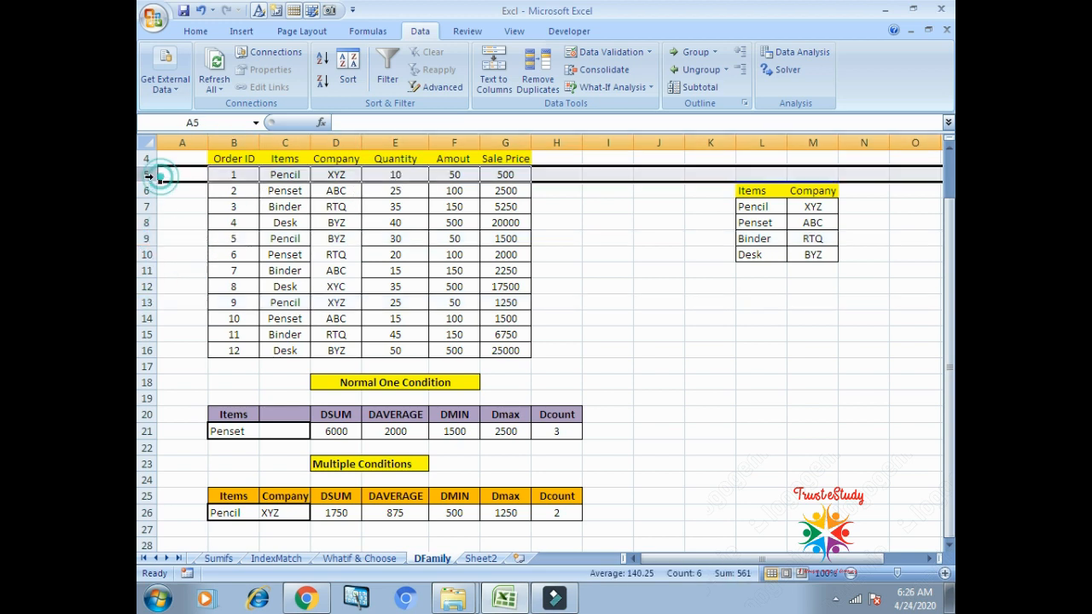
{"action": "left_click", "coordinate": [145, 302], "text": "ctrl"}
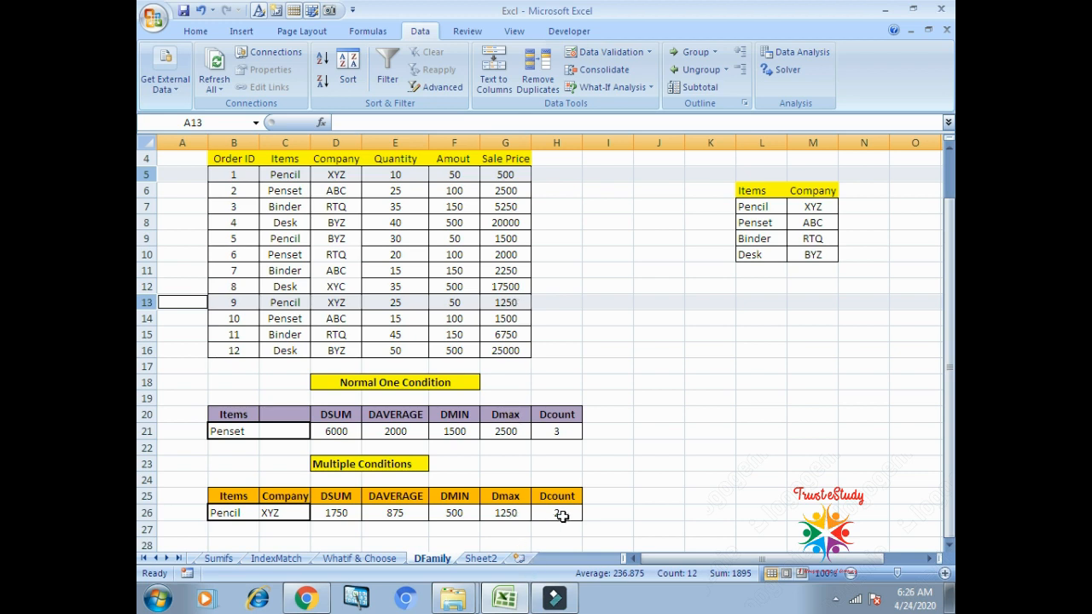
{"action": "left_click", "coordinate": [699, 463]}
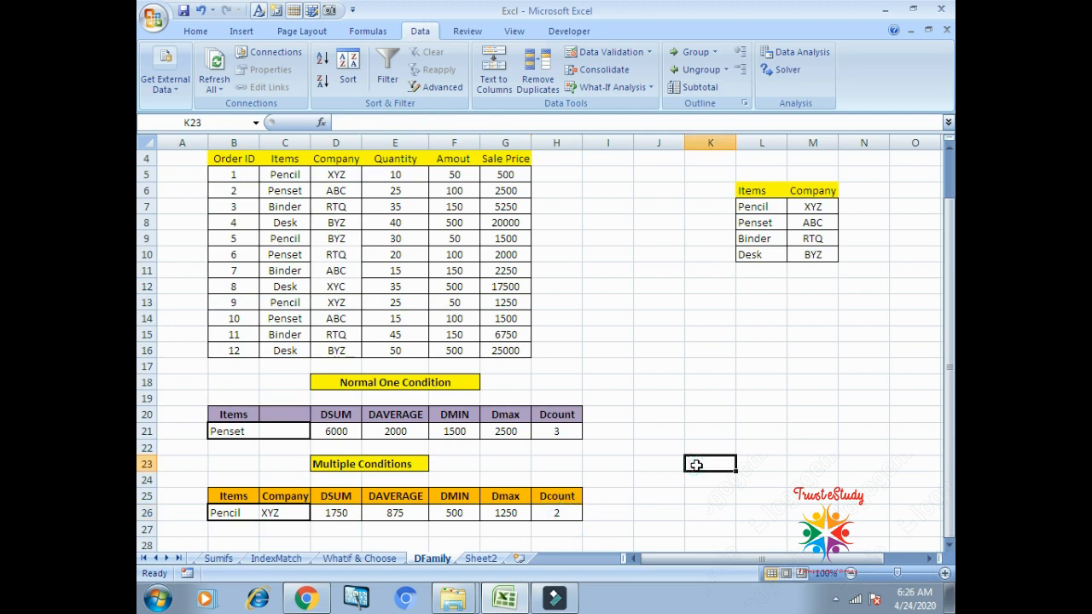
{"action": "left_click", "coordinate": [658, 389]}
{"action": "scroll", "coordinate": [658, 391], "scroll_direction": "up", "scroll_amount": 1}
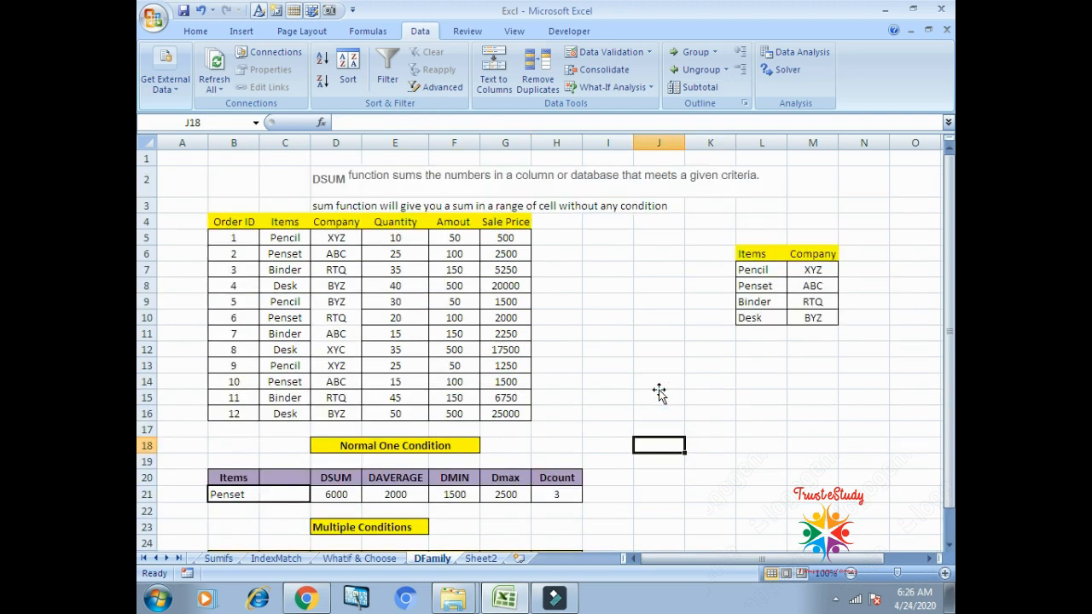
{"action": "scroll", "coordinate": [658, 392], "scroll_direction": "down", "scroll_amount": 3}
{"action": "scroll", "coordinate": [658, 392], "scroll_direction": "up", "scroll_amount": 2}
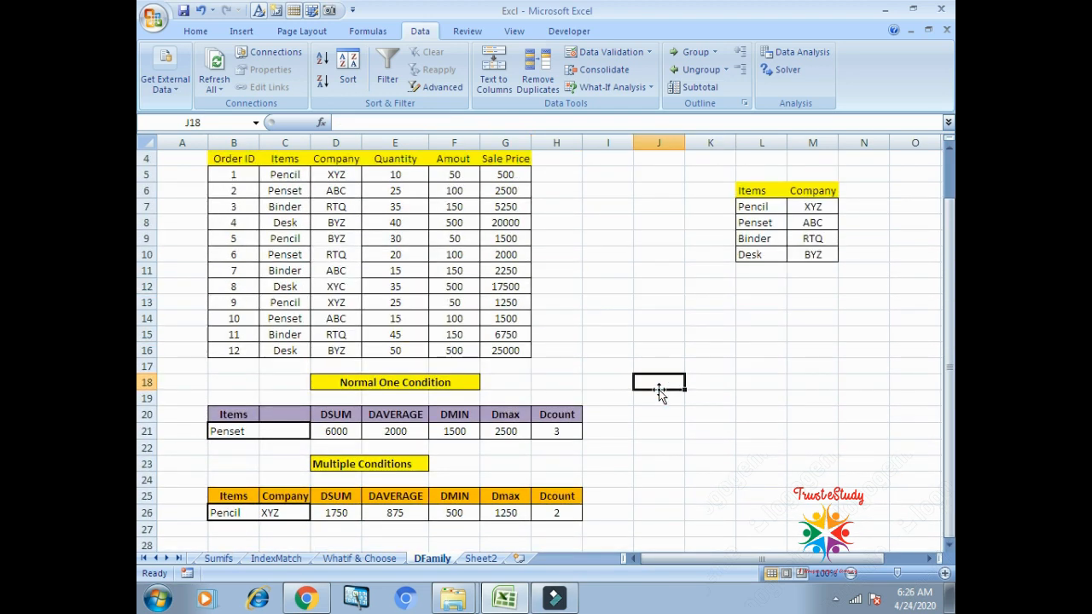